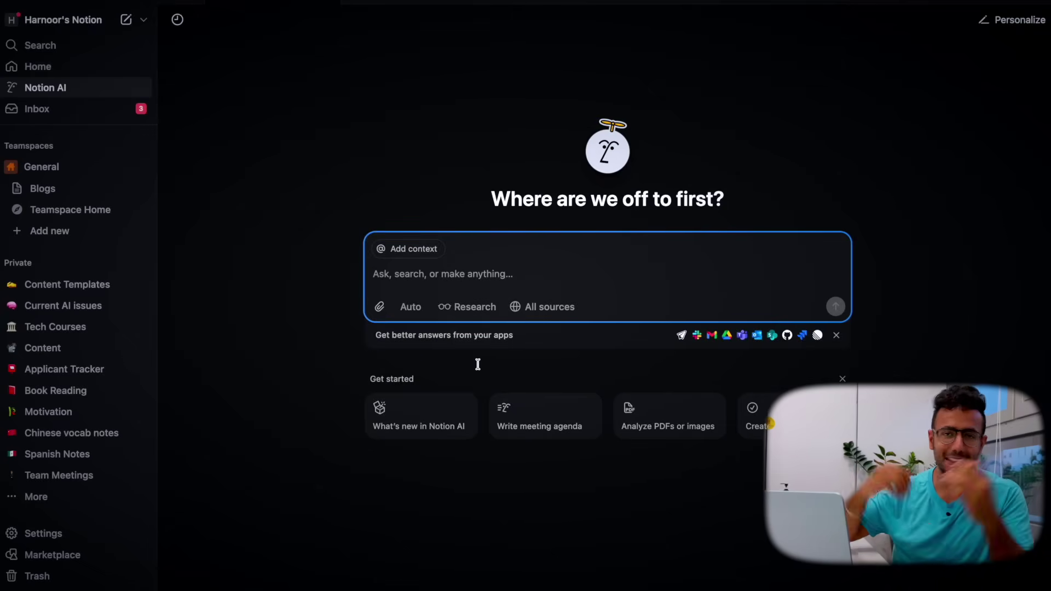
Search 'spani' in Add context and attach the Spanish Notes page to the AI prompt
click(426, 253)
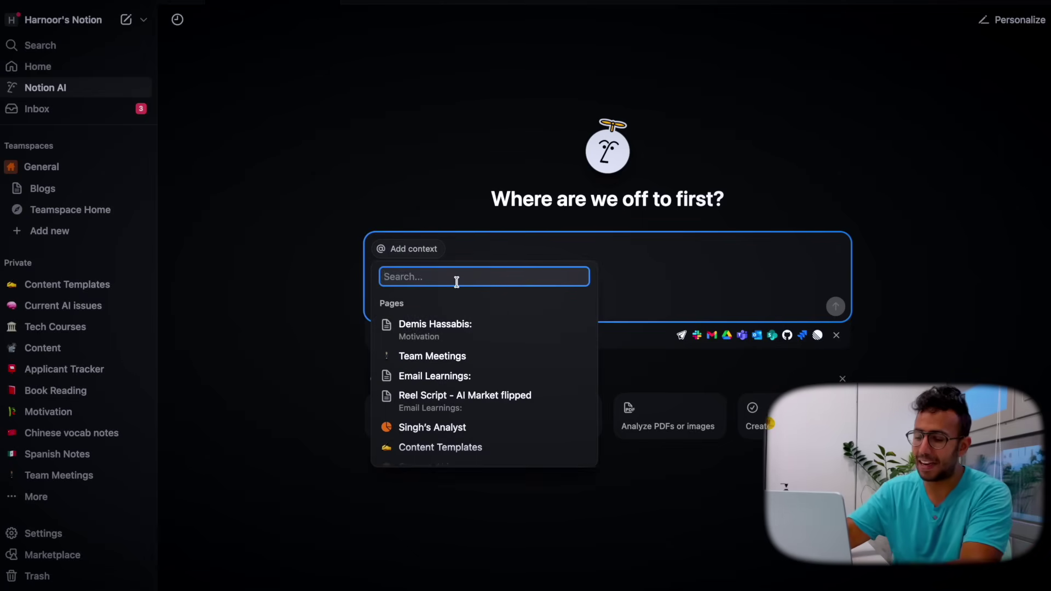
text(spani)
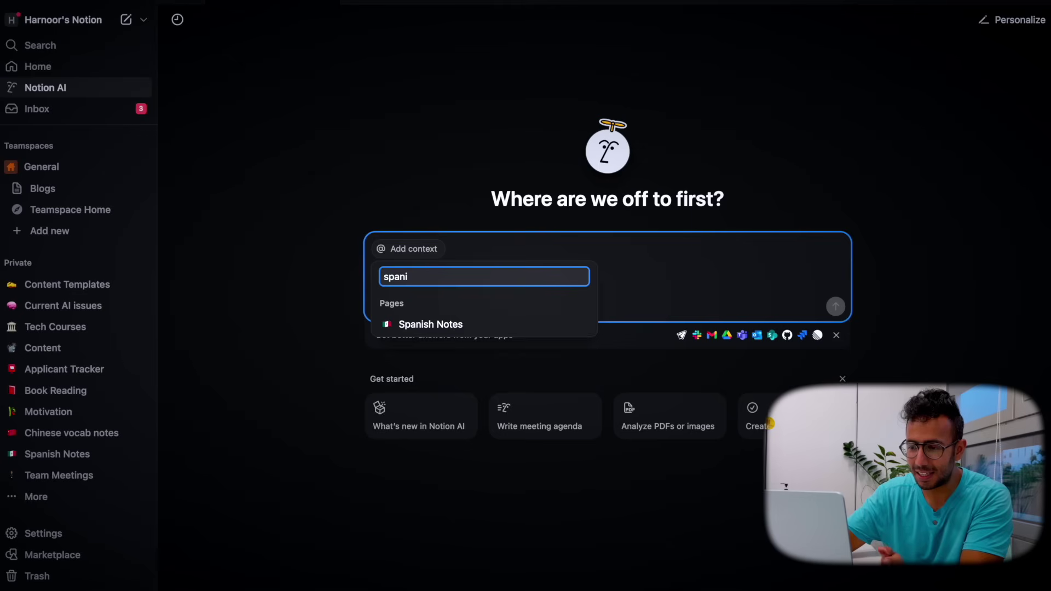
click(443, 324)
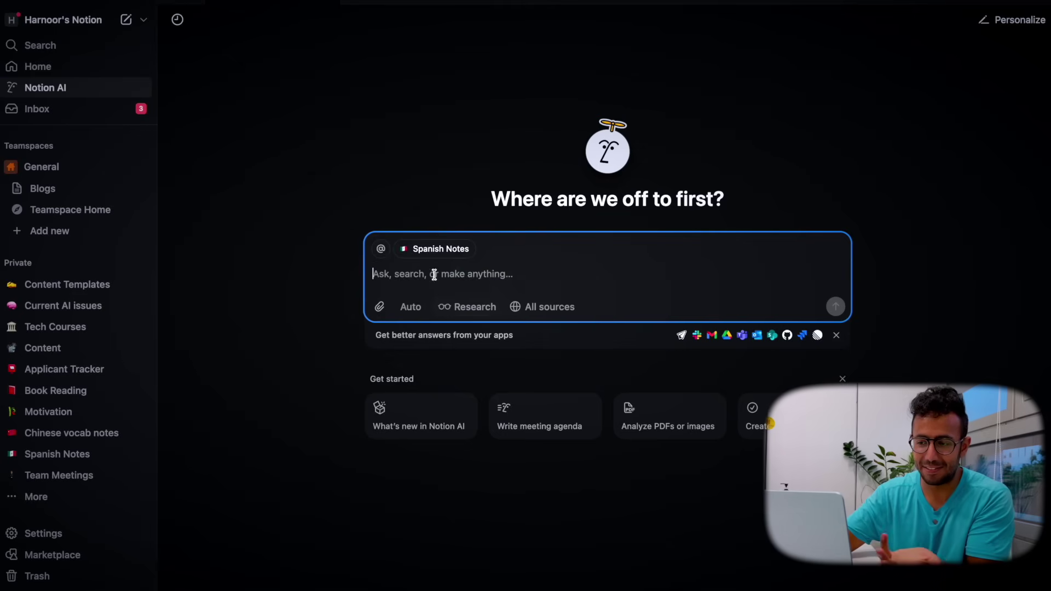
Search the context picker again, clearing 'ch' and typing 'mot' to find Motivation
click(425, 249)
text(chines)
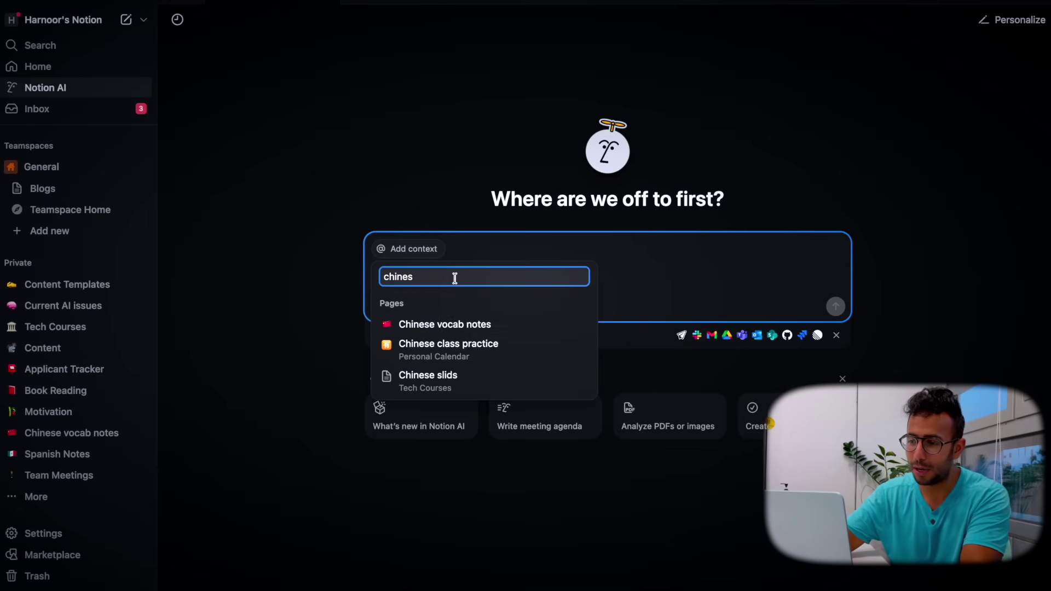
key(BackSpace)
key(BackSpace)
key(BackSpace)
key(BackSpace)
key(BackSpace)
key(BackSpace)
text(motiva)
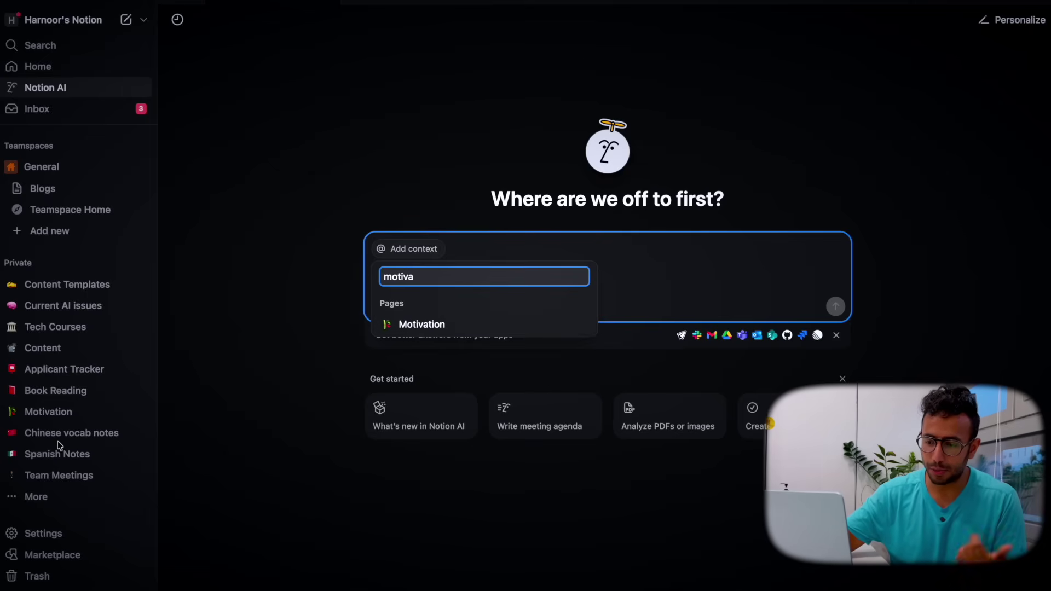
Dismiss the page picker and read through the Motivation page
key(Escape)
click(48, 412)
scroll(336, 466, down, 8)
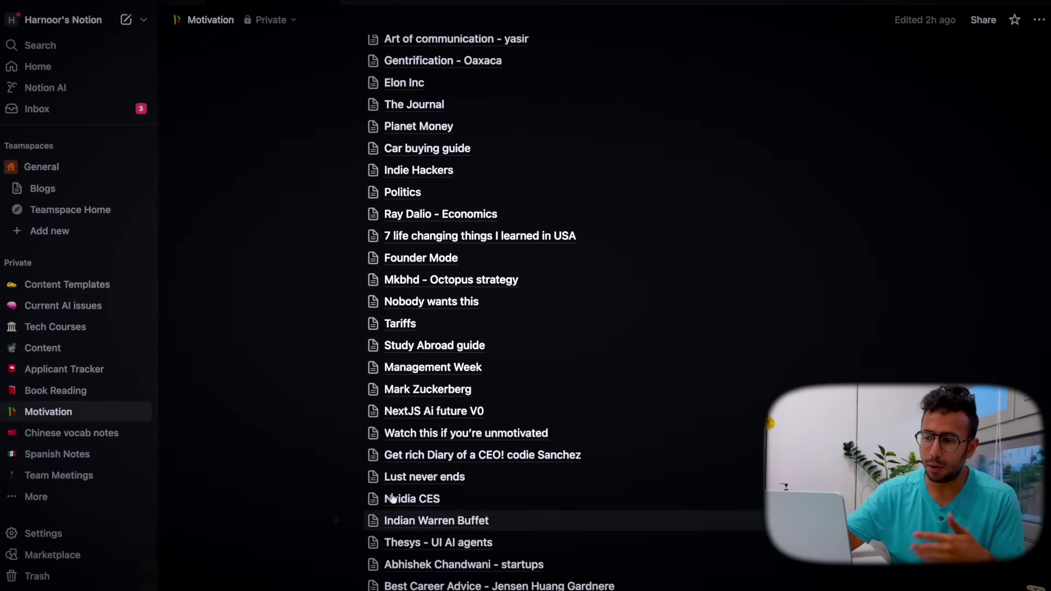
scroll(394, 355, up, 8)
scroll(420, 324, down, 10)
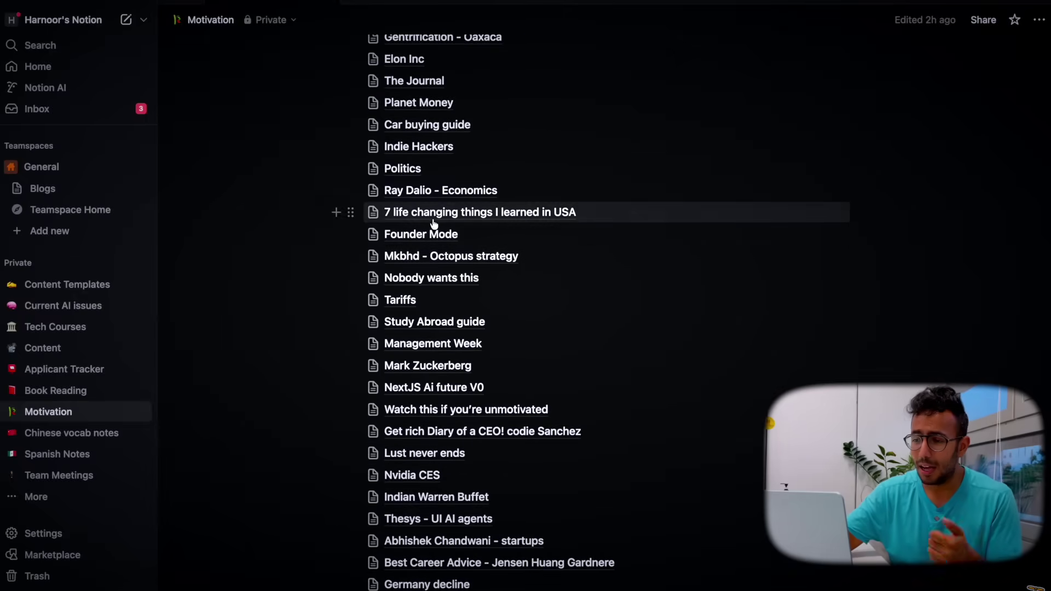
scroll(502, 338, down, 3)
Browse the Book Reading page
click(55, 392)
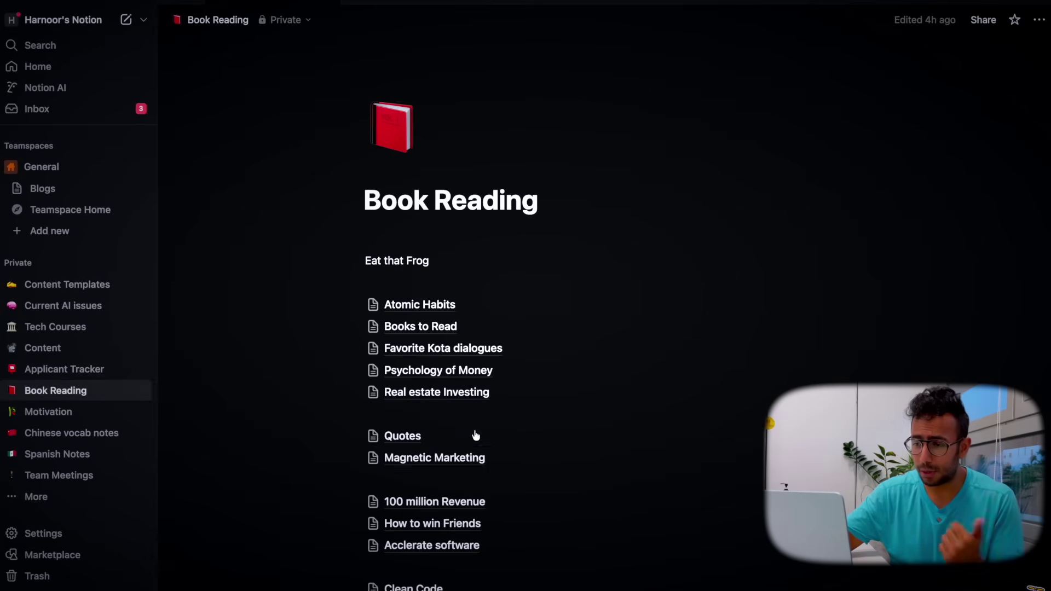
scroll(474, 436, down, 10)
scroll(476, 410, up, 1)
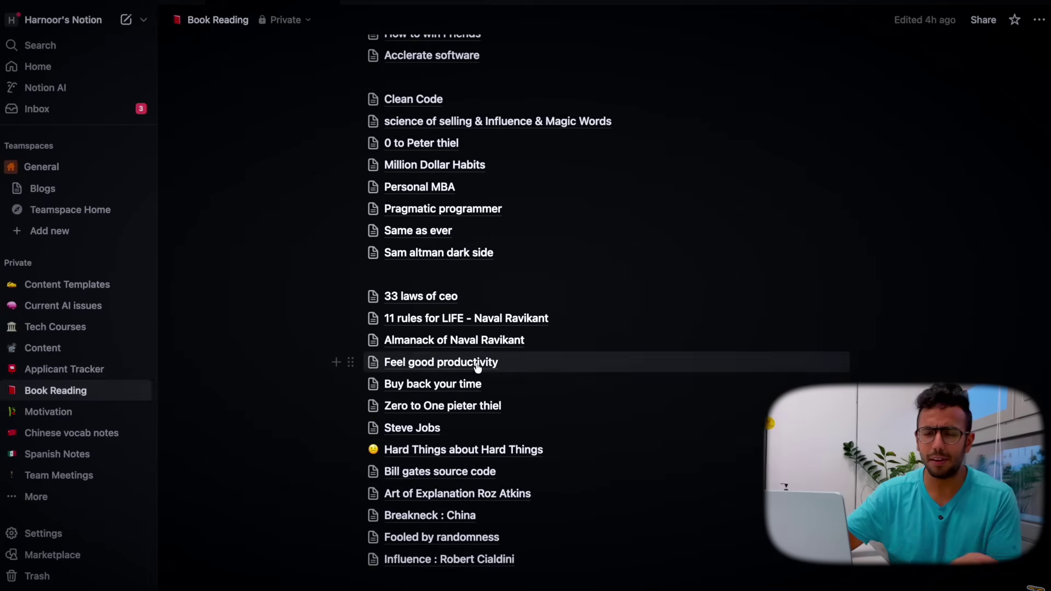
scroll(492, 379, down, 2)
Browse the 33 laws of ceo page
click(418, 229)
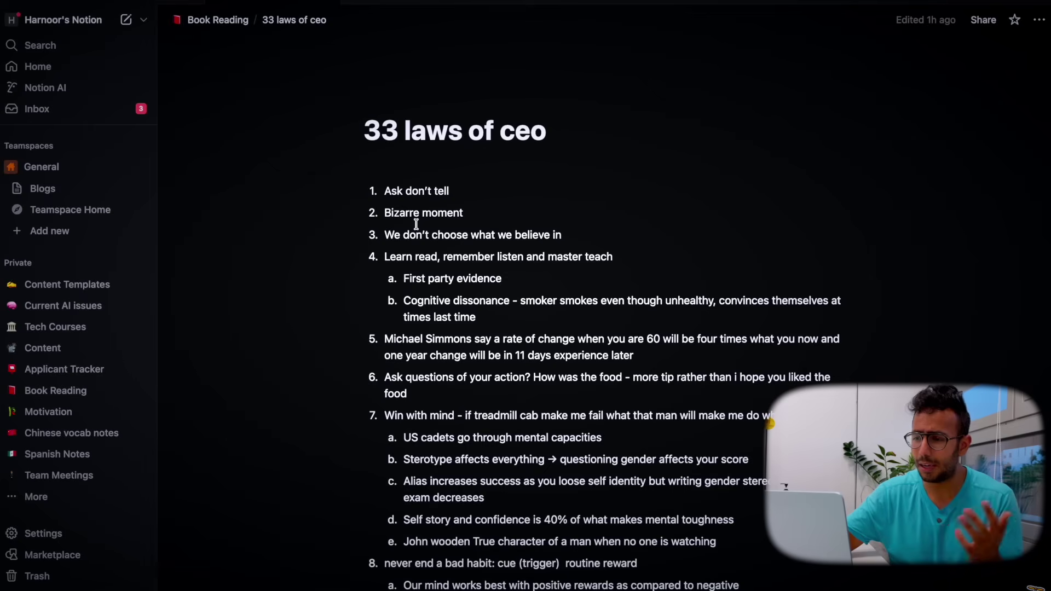
scroll(518, 438, down, 3)
scroll(517, 438, down, 2)
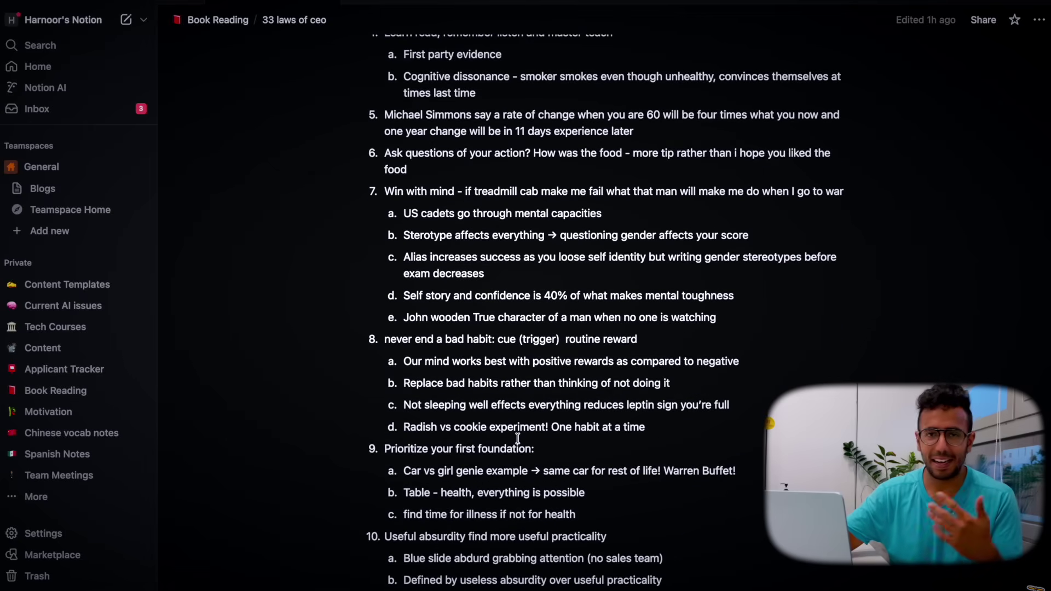
scroll(517, 438, down, 20)
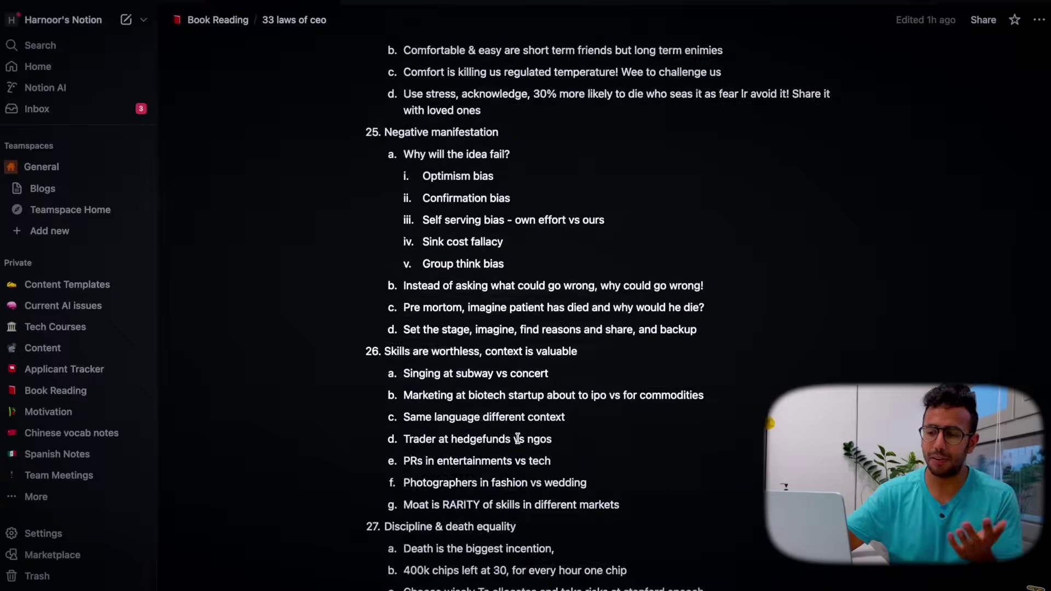
scroll(517, 438, up, 12)
scroll(517, 438, up, 15)
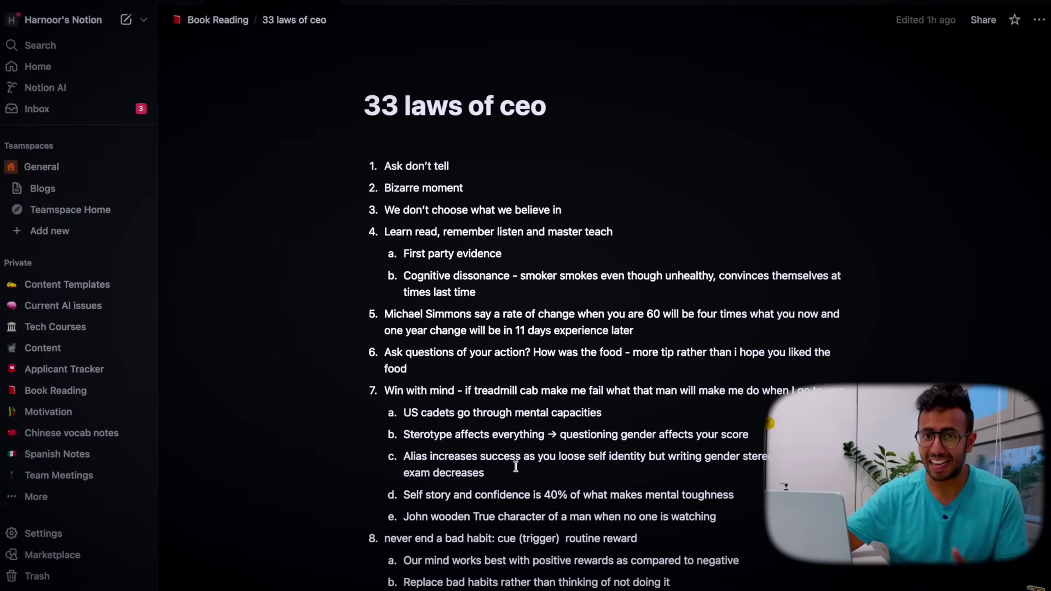
scroll(515, 466, up, 2)
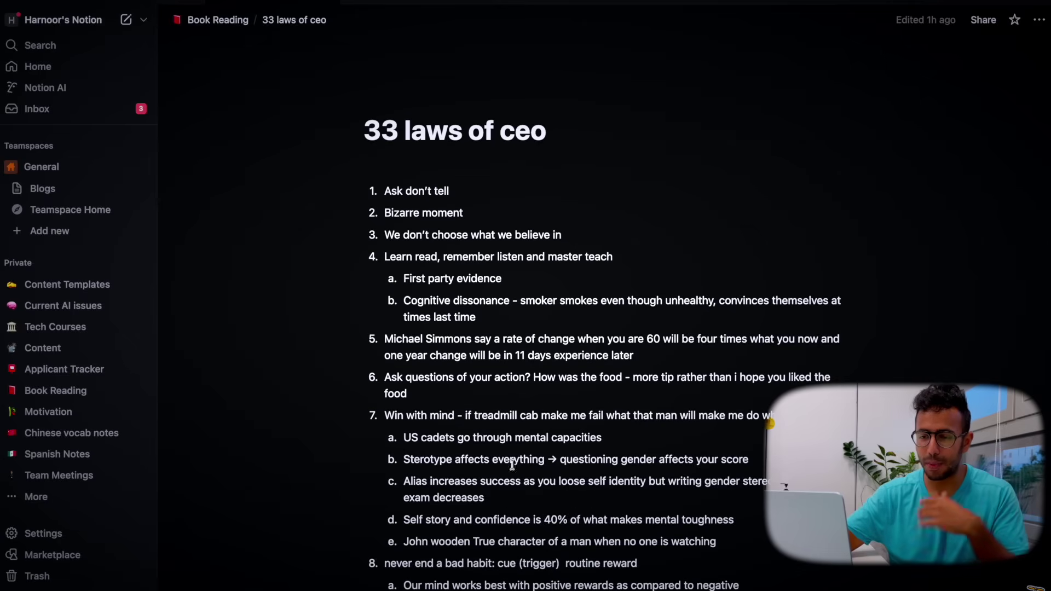
Read the X post endorsing context engineering over prompt engineering, including its quoted tweet
click(81, 89)
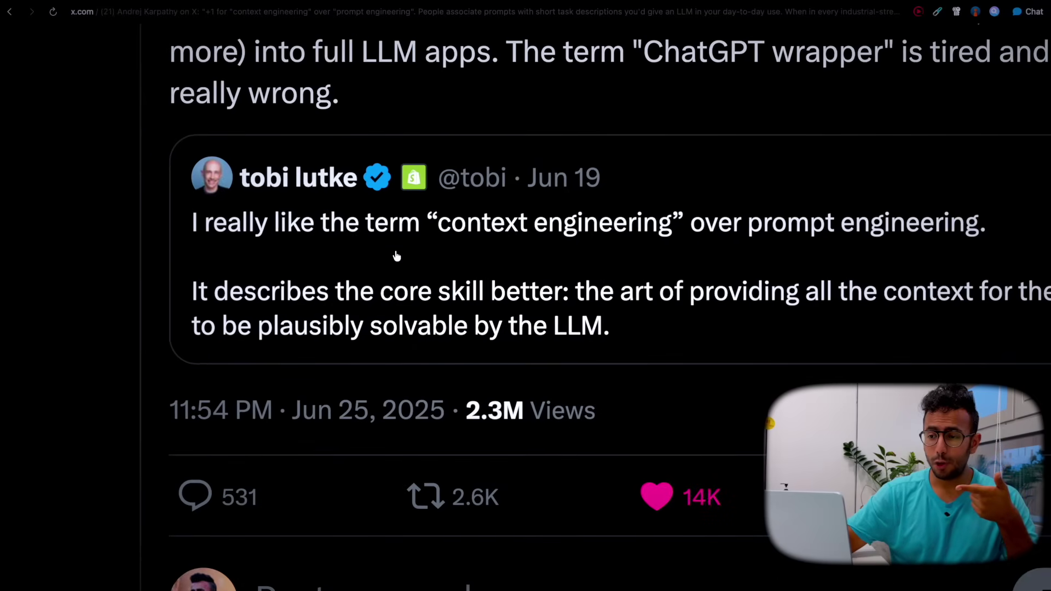
scroll(396, 256, up, 5)
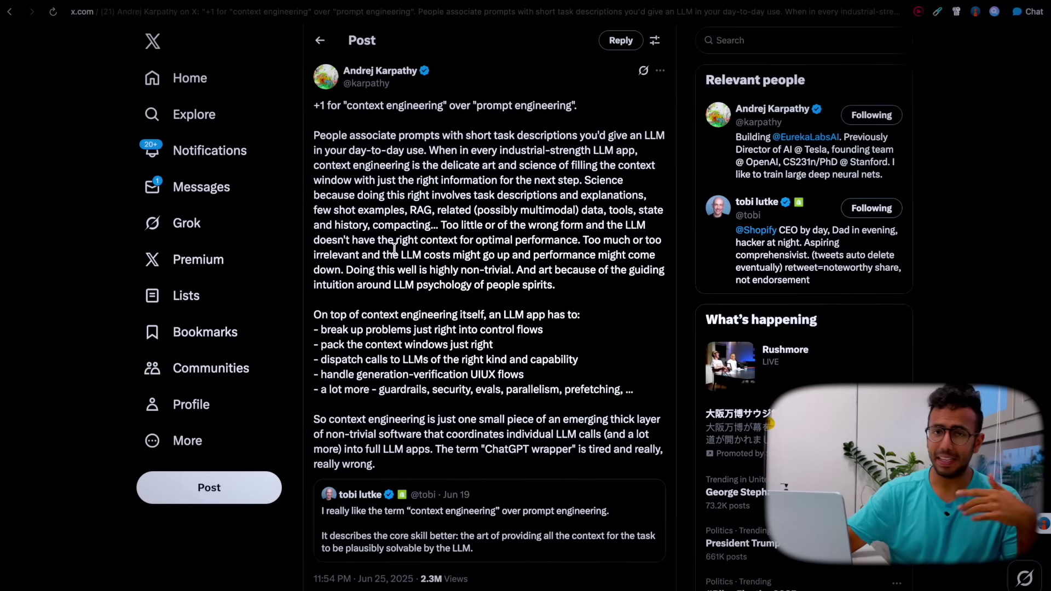
scroll(394, 248, down, 4)
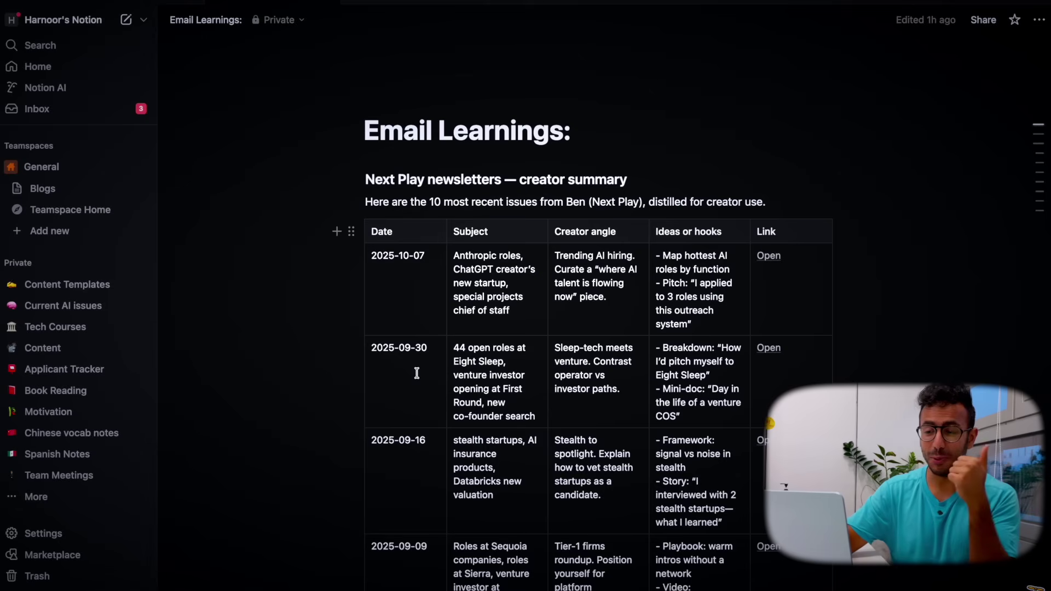
Return to the Notion AI home and dismiss the Add context picker without adding pages
click(54, 47)
click(73, 93)
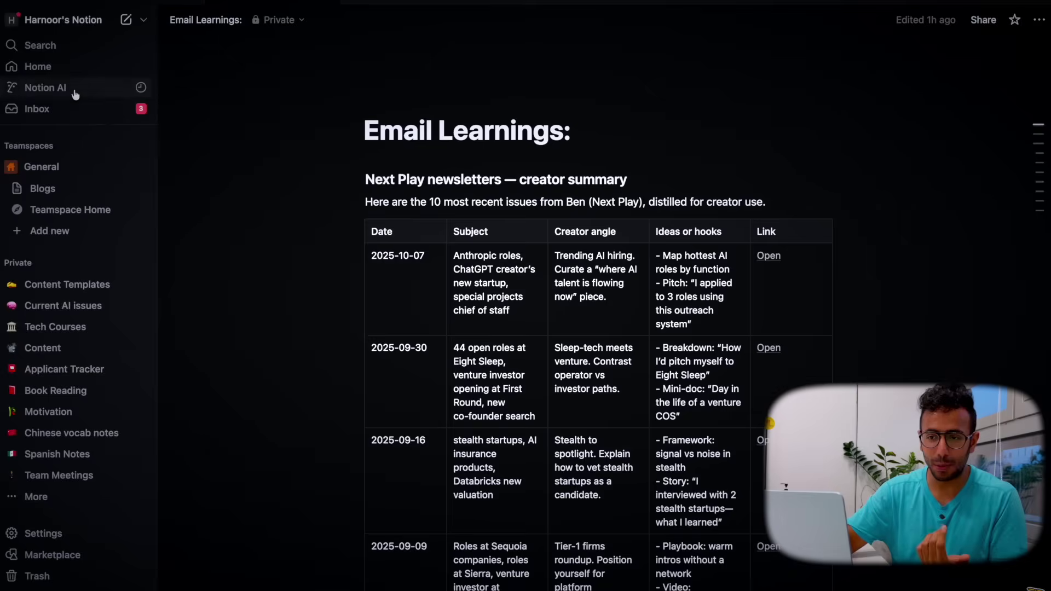
click(75, 94)
click(416, 252)
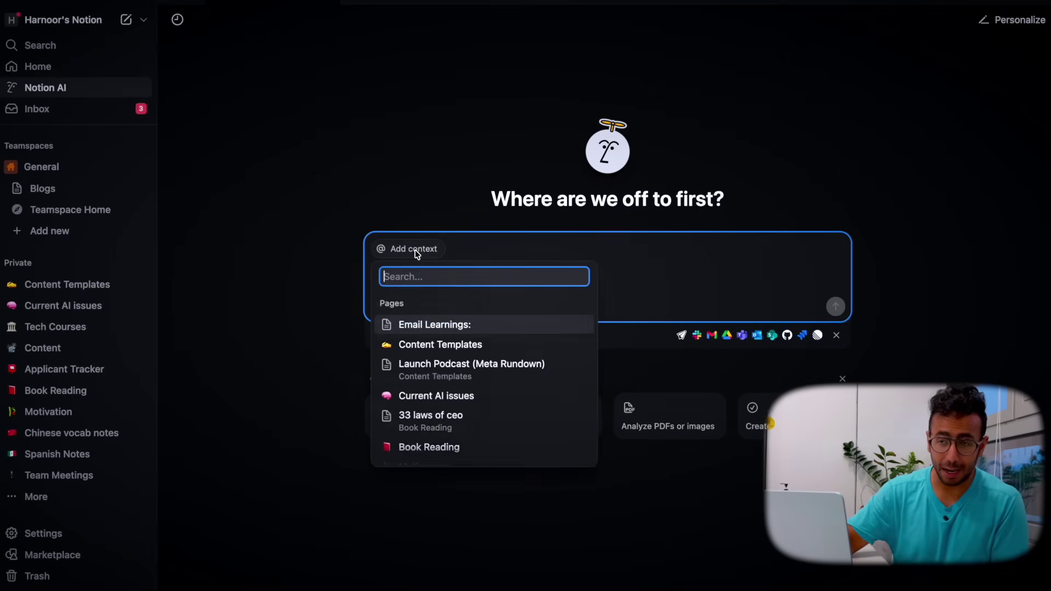
click(414, 204)
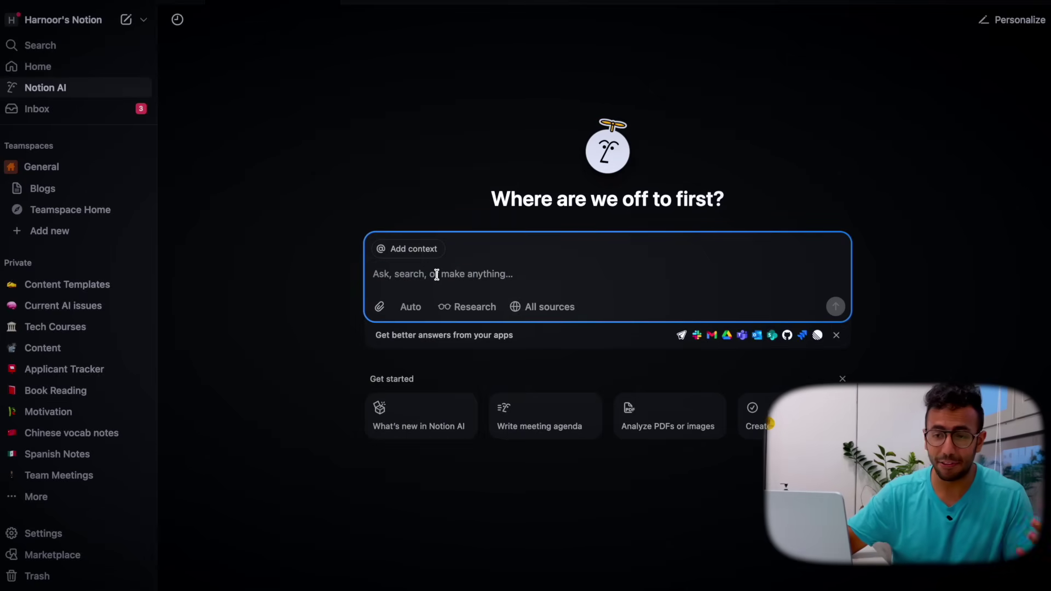
Review the All sources search scope and Connect apps settings, then close both
click(534, 318)
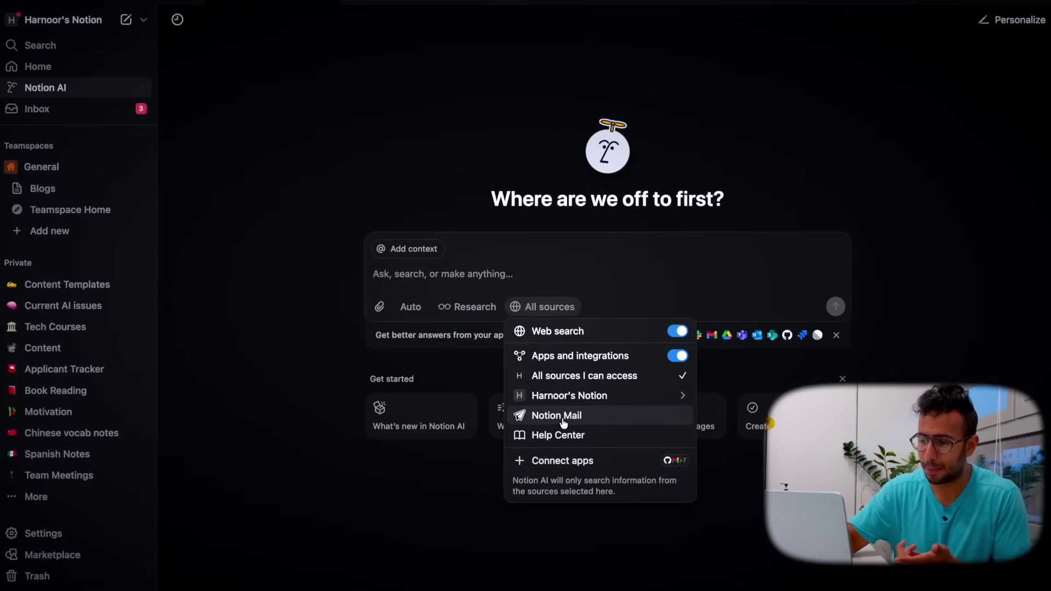
click(545, 461)
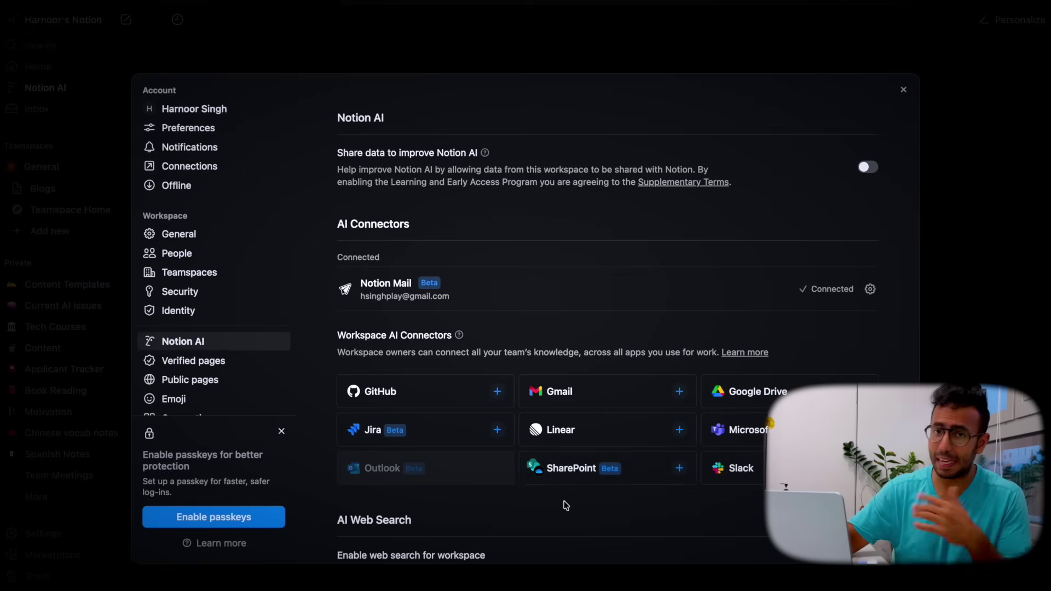
click(815, 67)
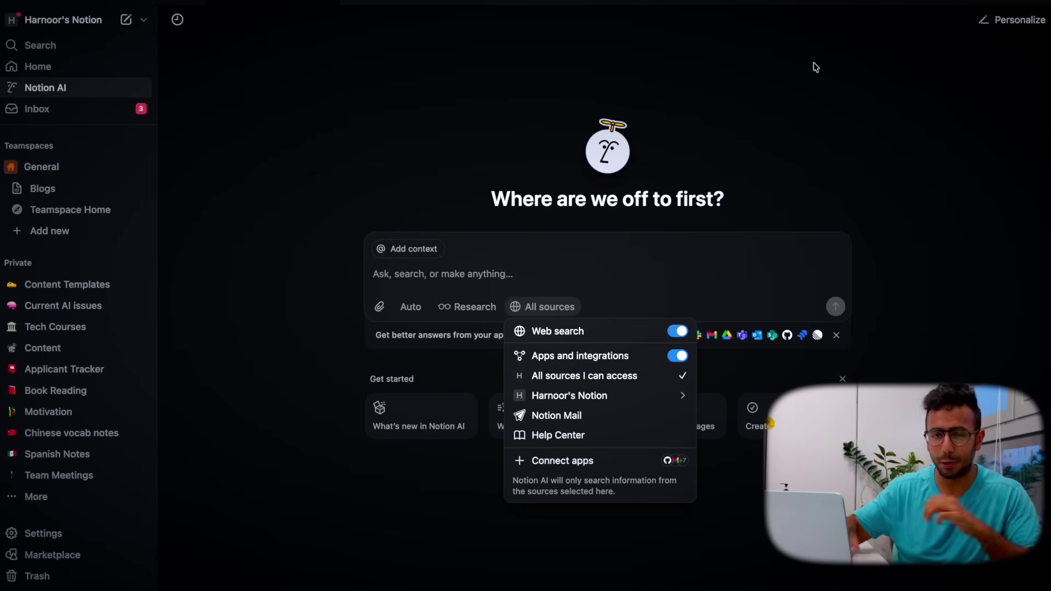
click(498, 212)
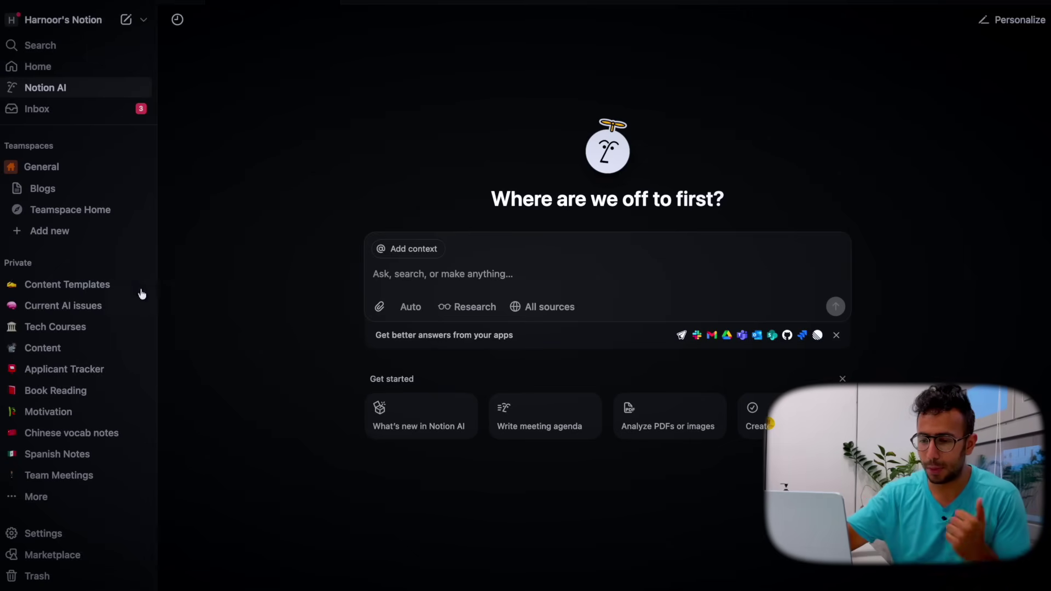
Select all Spanish Notes content and start an AI request to organize it as flashcard toggles
click(57, 453)
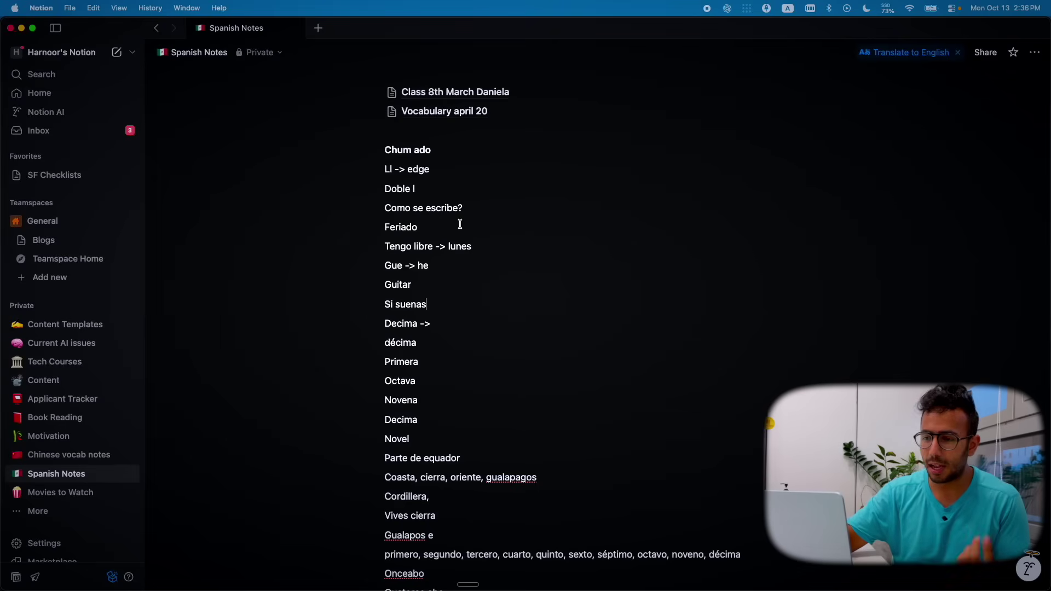
scroll(459, 223, up, 15)
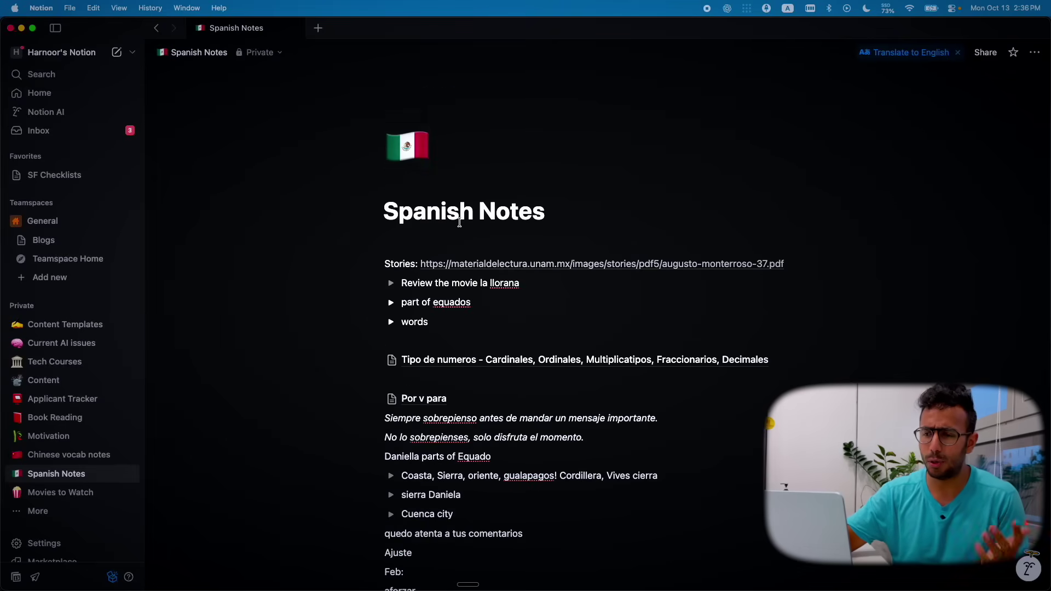
scroll(493, 385, down, 10)
scroll(417, 351, up, 3)
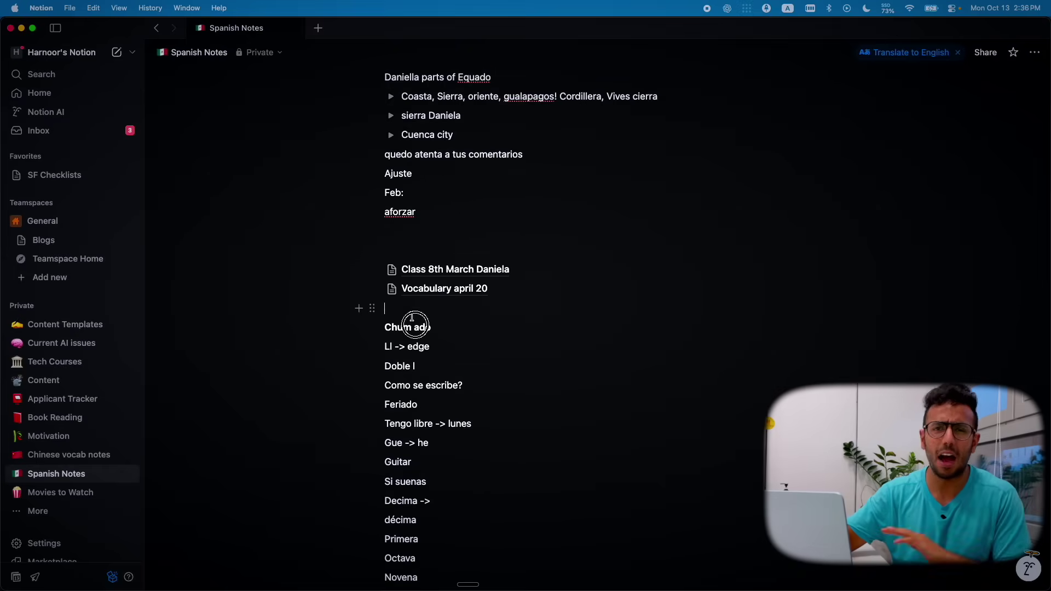
drag(412, 318, 516, 499)
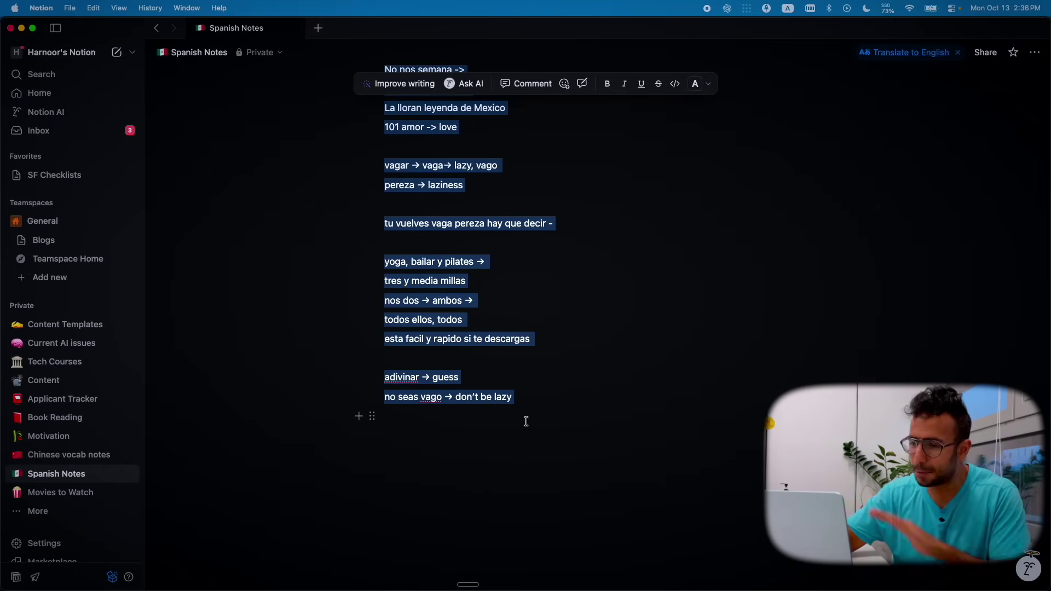
key(super+j)
text(org)
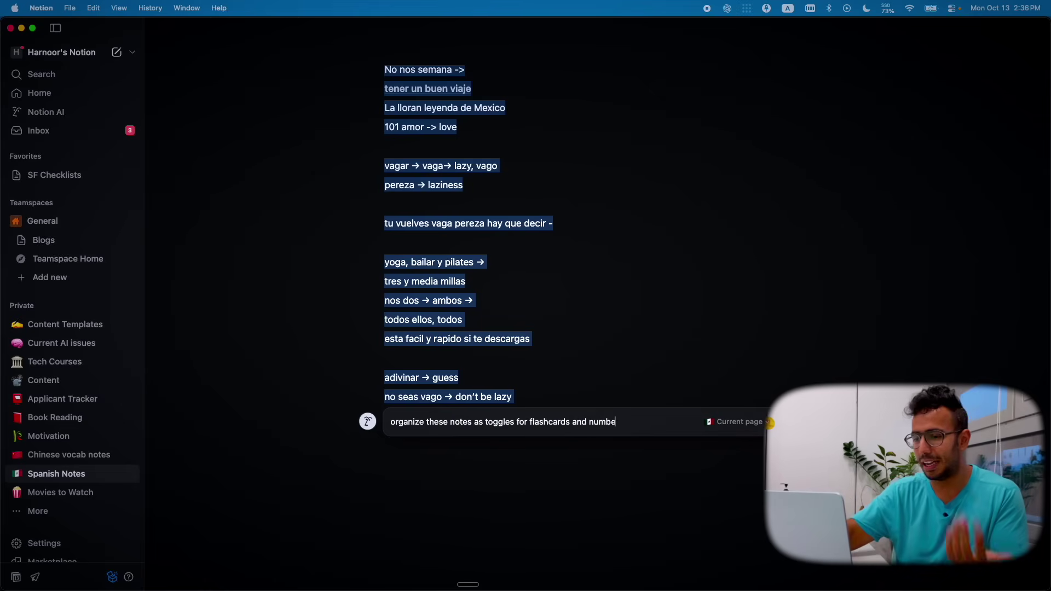
Submit the flashcard-toggle request, accept the AI rewrite, and collapse all top-level toggles
key(Return)
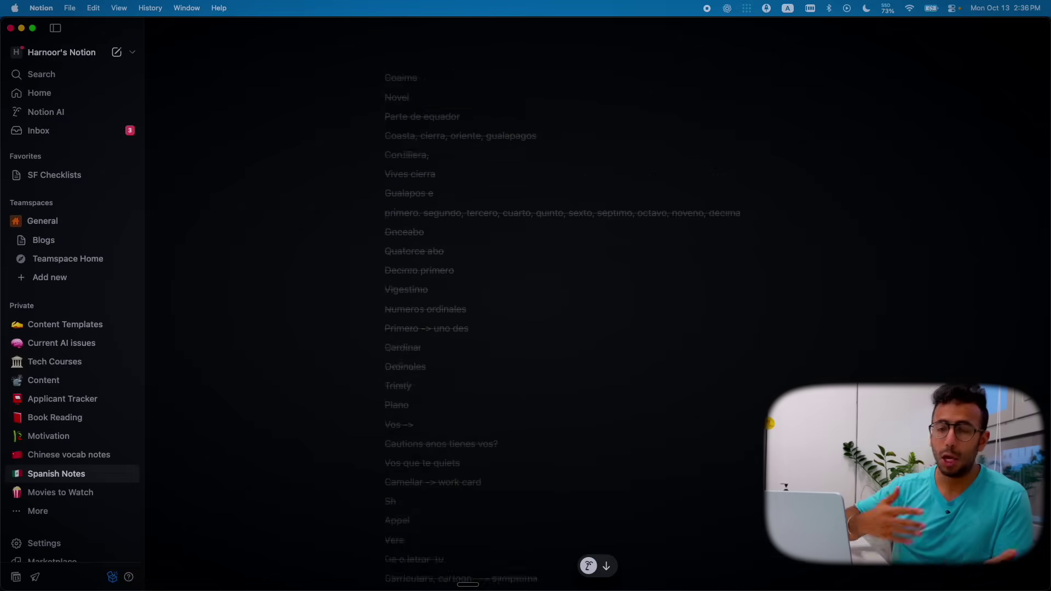
scroll(465, 132, up, 2)
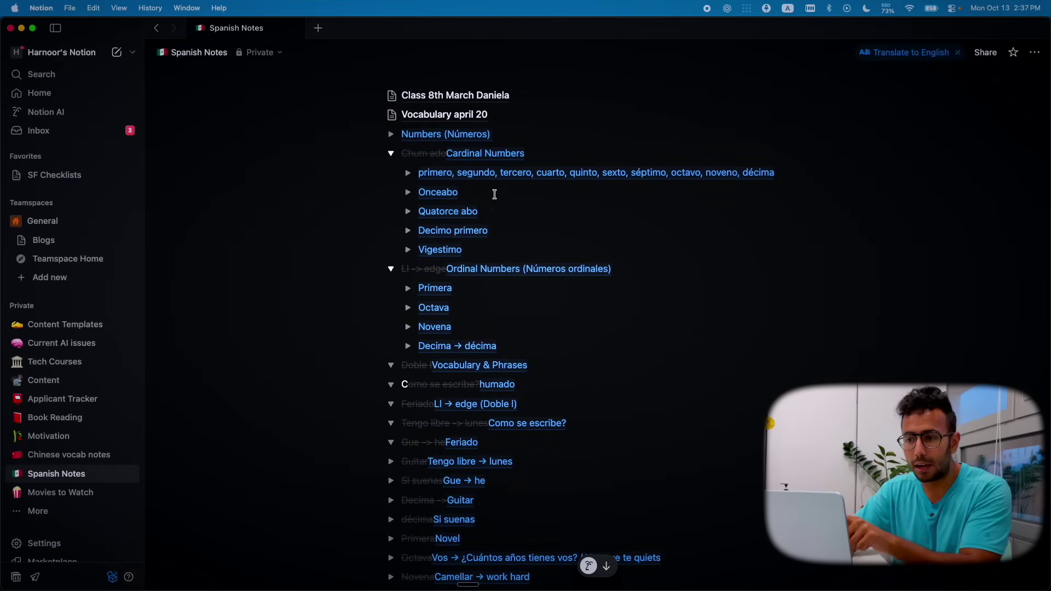
scroll(500, 293, down, 20)
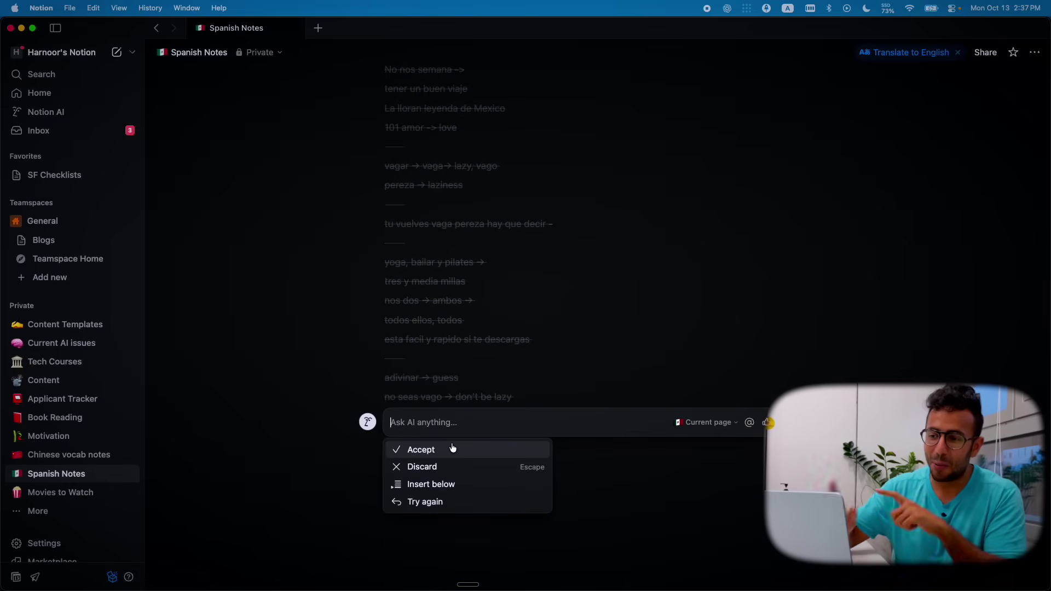
click(453, 448)
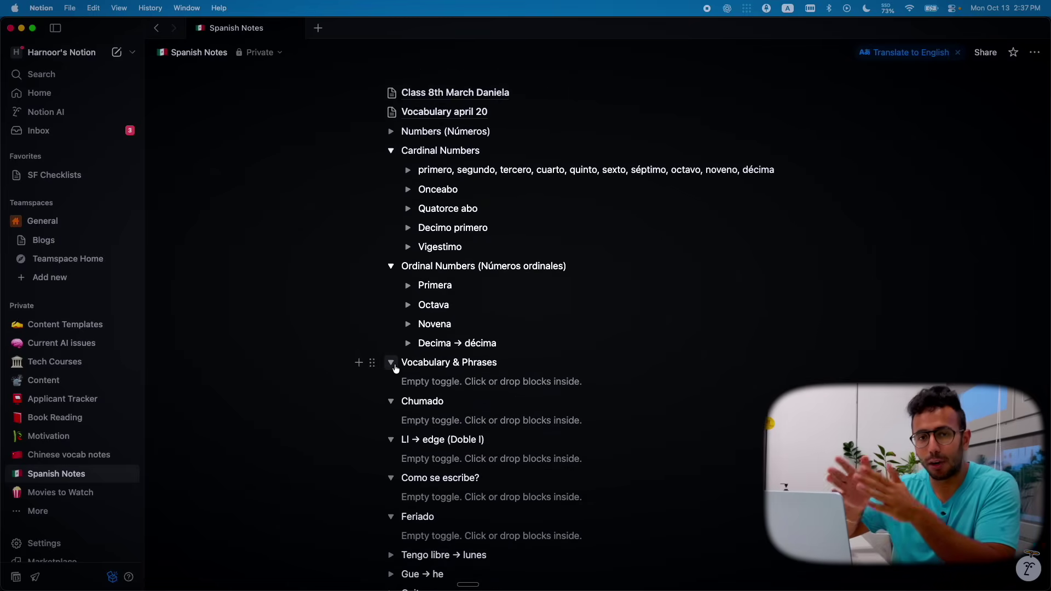
alt+click(392, 363)
scroll(425, 363, up, 2)
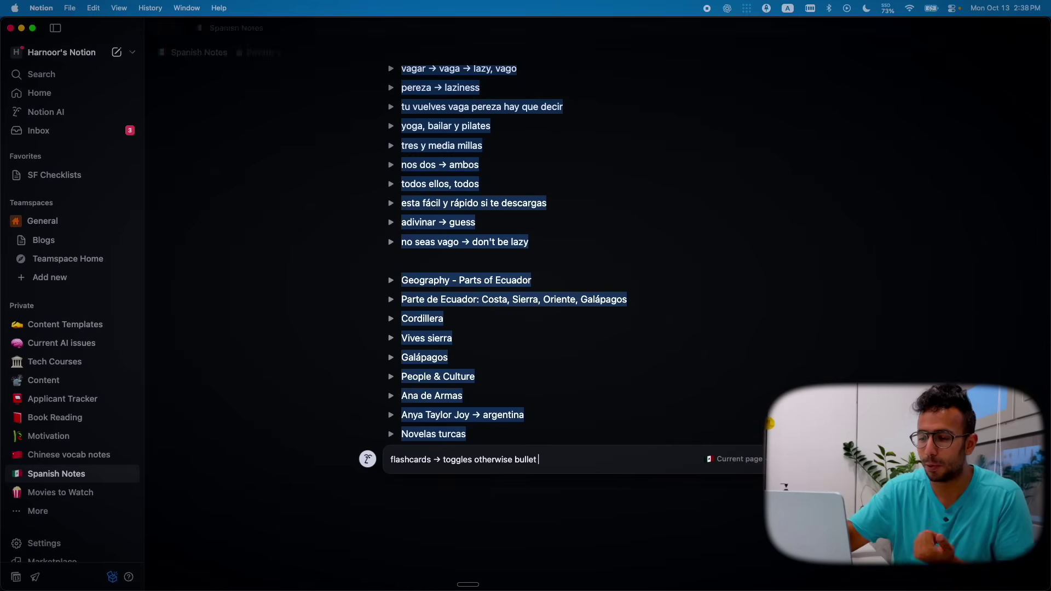
Submit the request for English translations and bullet points, and accept the AI's edit
text(oints)
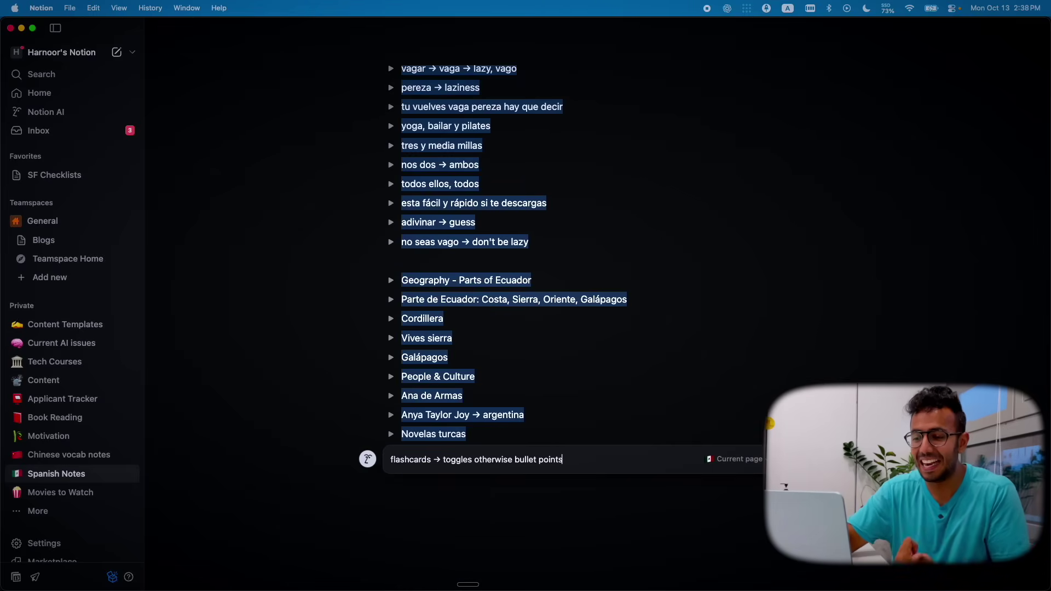
key(Return)
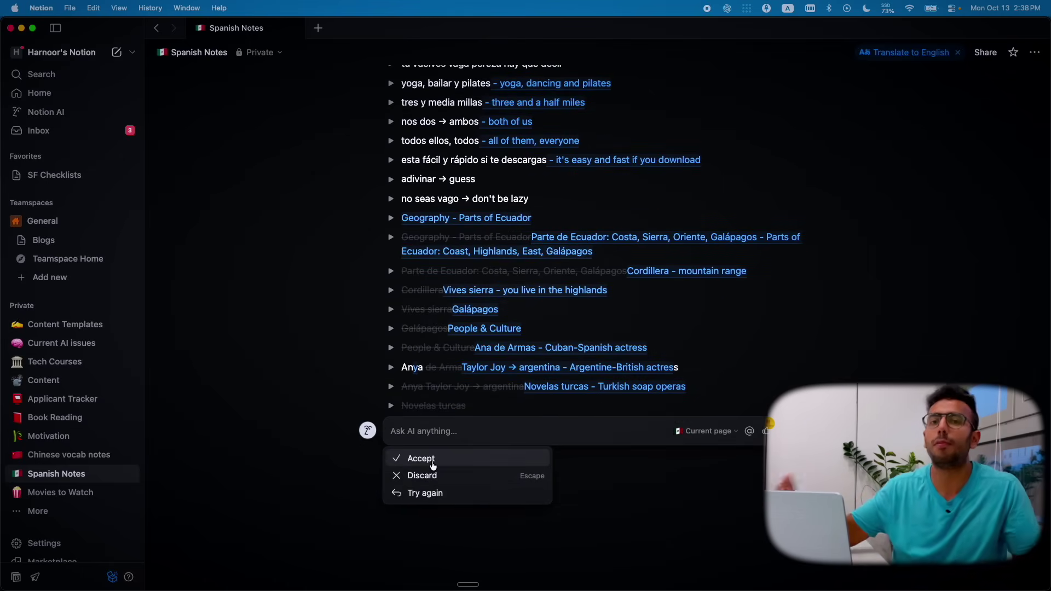
click(429, 464)
Check the Cardinal Numbers toggle by expanding it and collapsing it again
scroll(452, 445, up, 10)
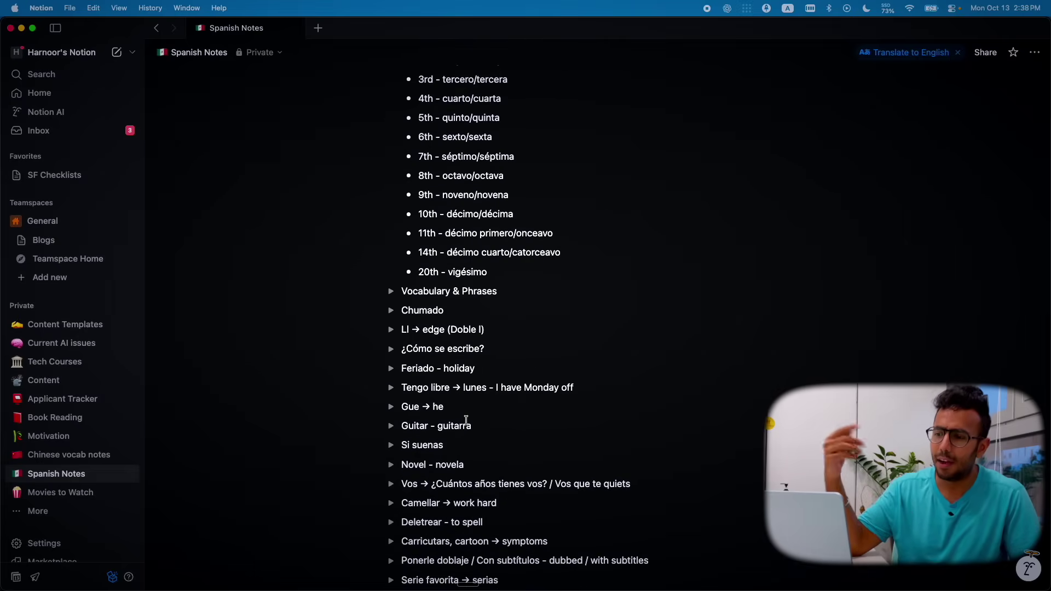
scroll(466, 421, up, 10)
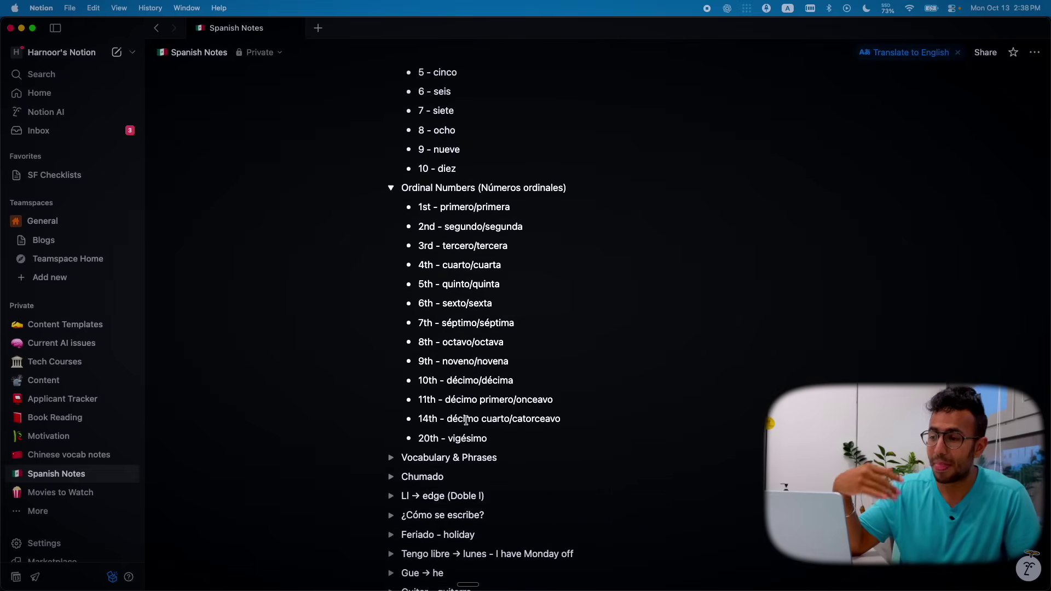
scroll(457, 255, up, 1)
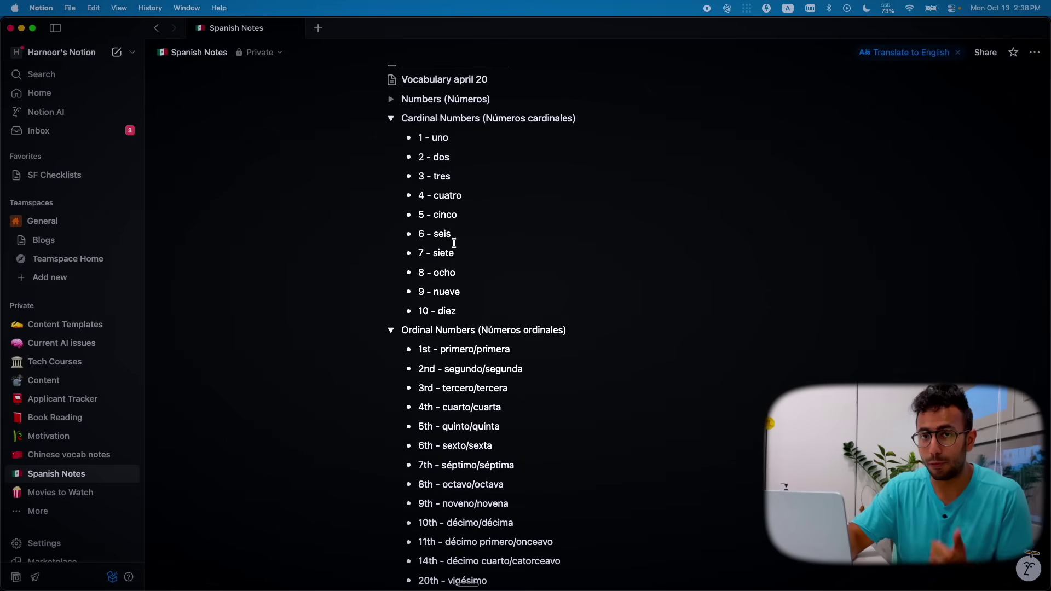
alt+click(392, 119)
alt+click(391, 118)
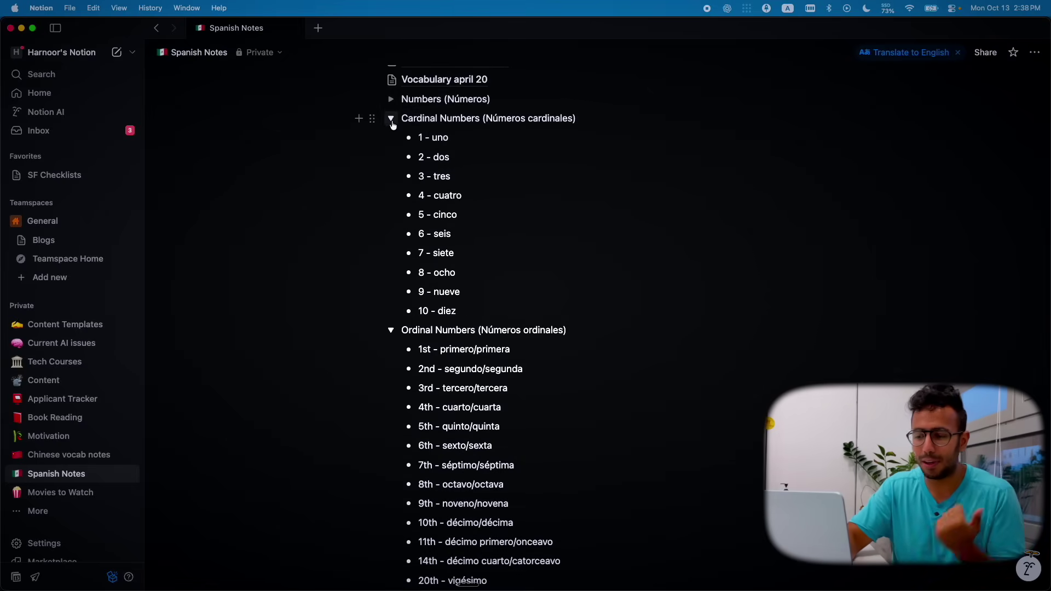
alt+click(391, 119)
Title the page 'Database:' and ask AI for a vocabulary table with mnemonics, meanings, example sentences
text(se:)
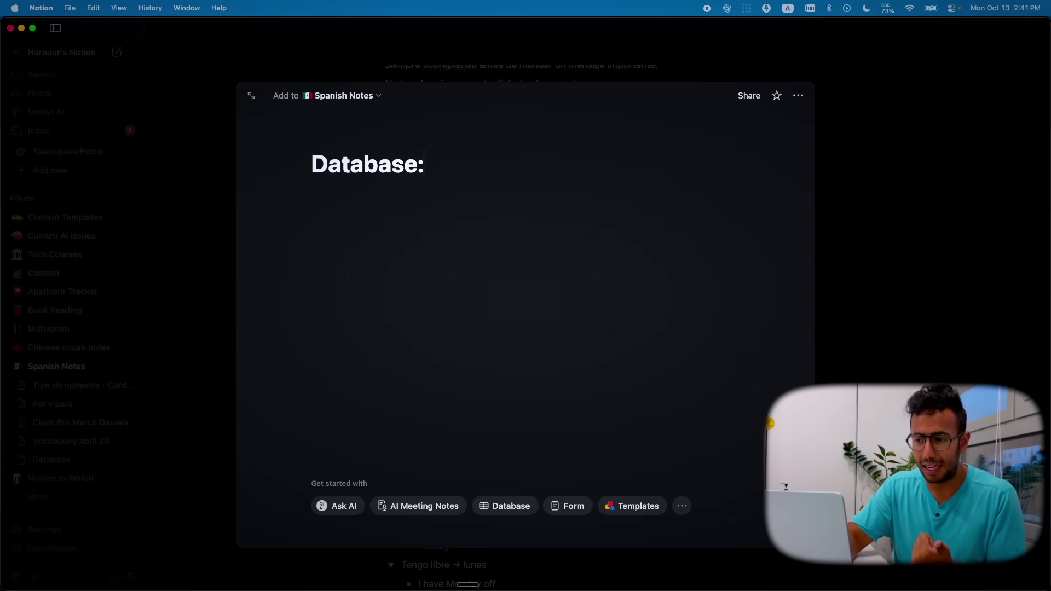
key(Return)
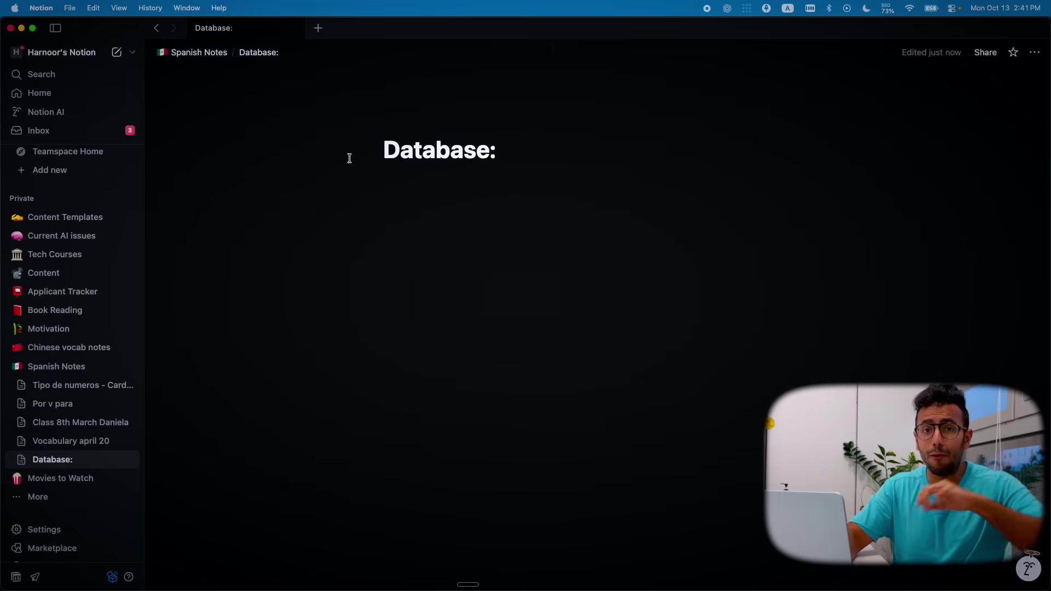
key(space)
text(bring all the vocabulary in this Spanish notebook make a table with ne)
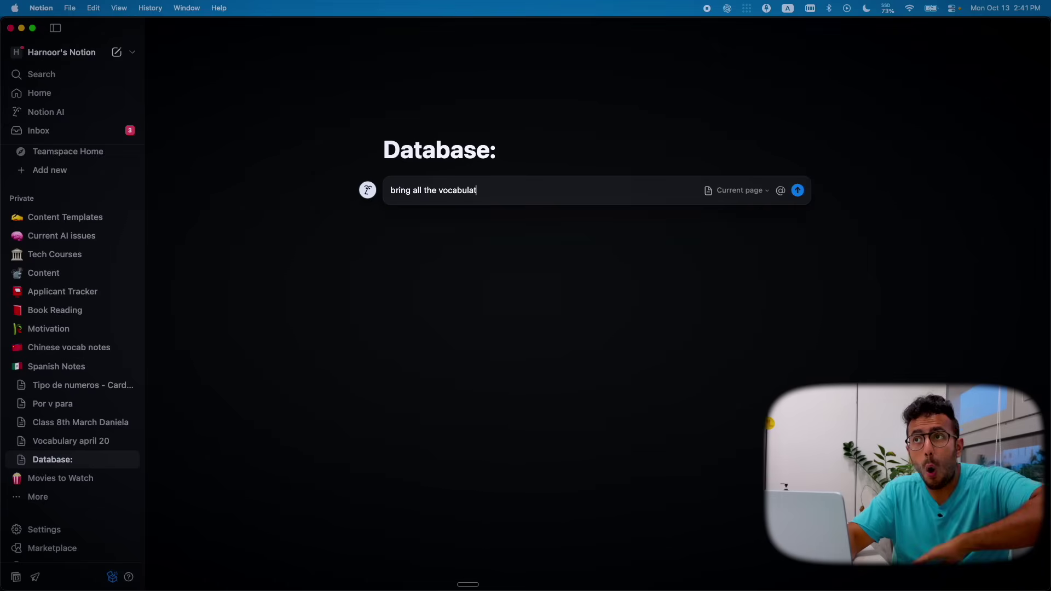
text(w vocabulary, meaning and example sentences to prepare for my exam)
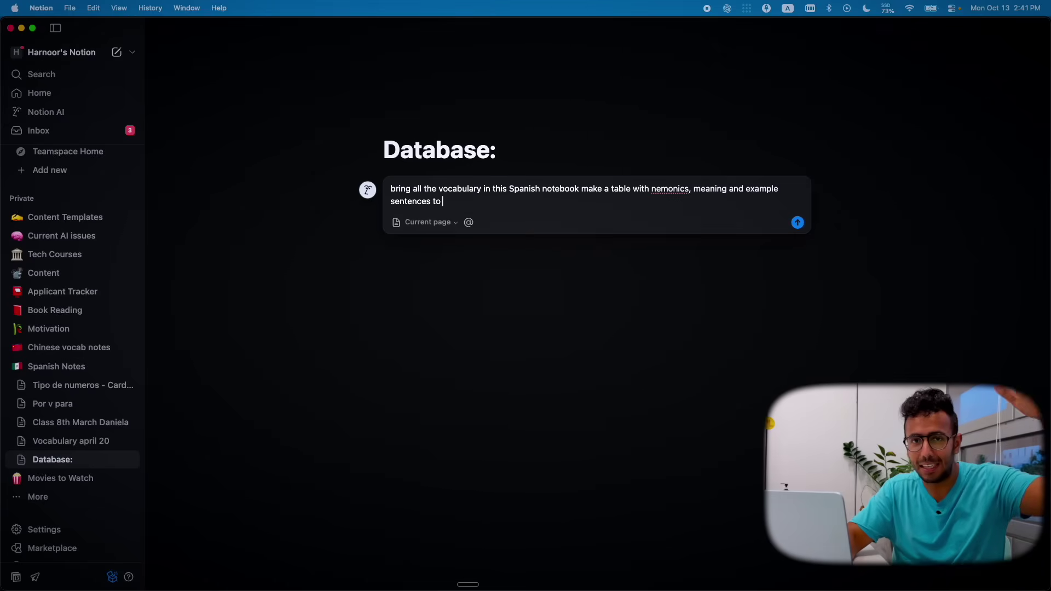
key(Return)
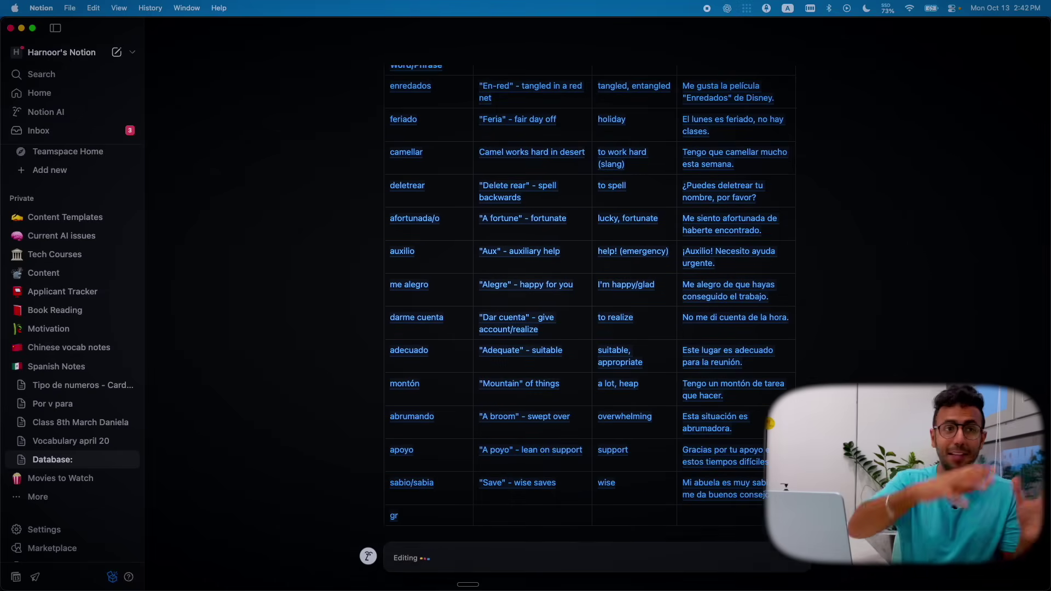
Scroll through the vocabulary table as AI completes it through 'por lo menos – at least'
scroll(682, 115, up, 2)
scroll(682, 114, up, 1)
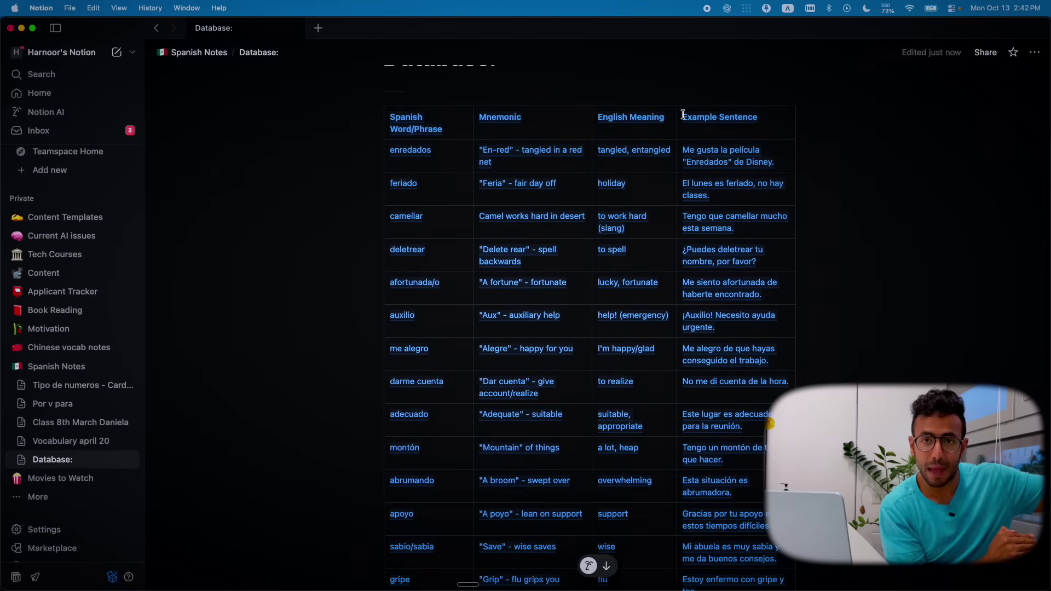
scroll(682, 115, down, 10)
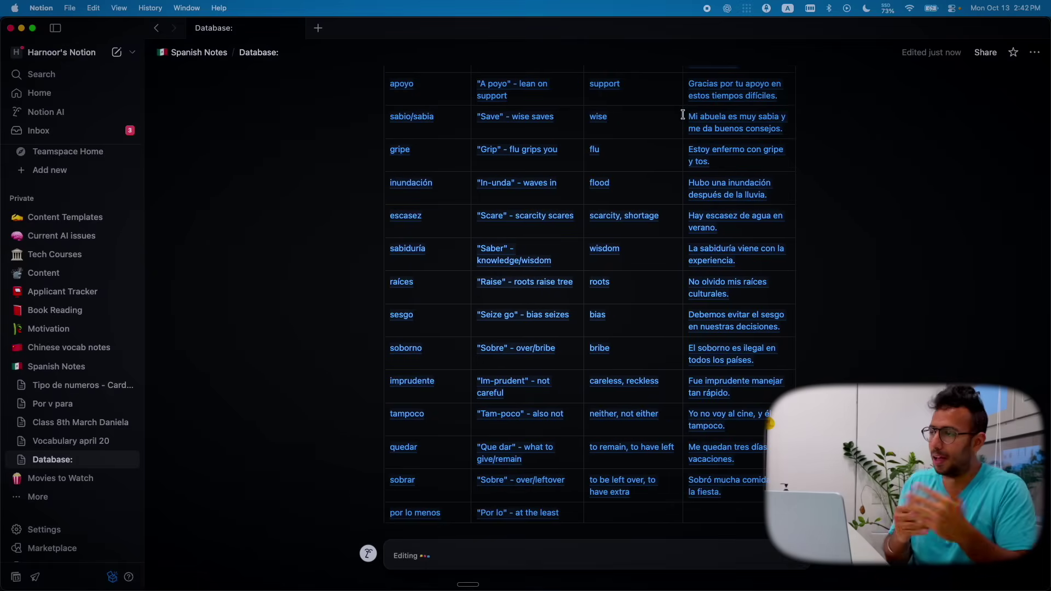
scroll(682, 114, up, 15)
scroll(683, 114, down, 15)
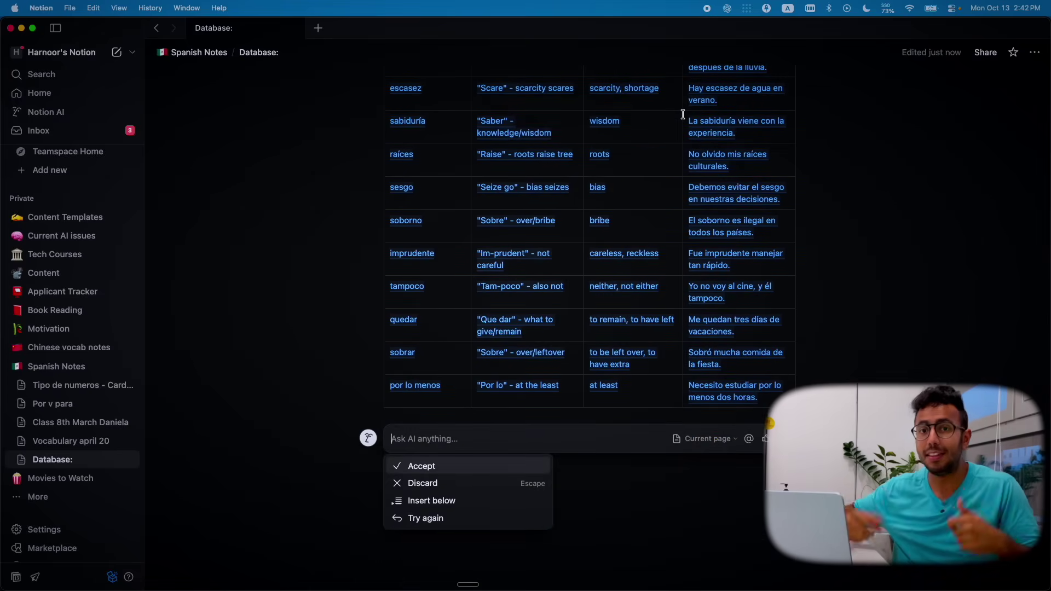
scroll(682, 114, up, 15)
scroll(682, 115, down, 13)
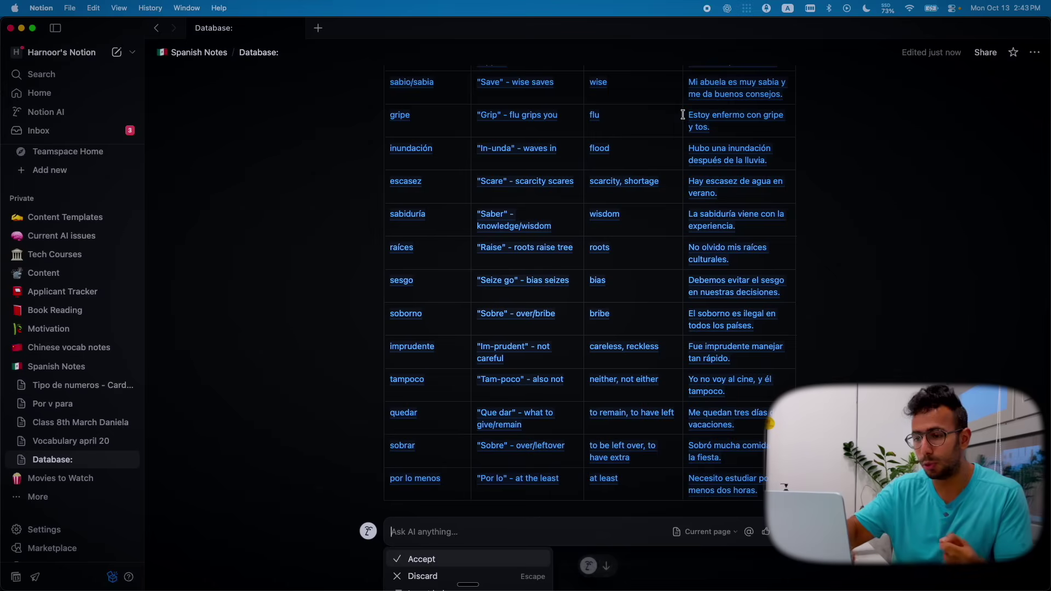
scroll(693, 319, down, 4)
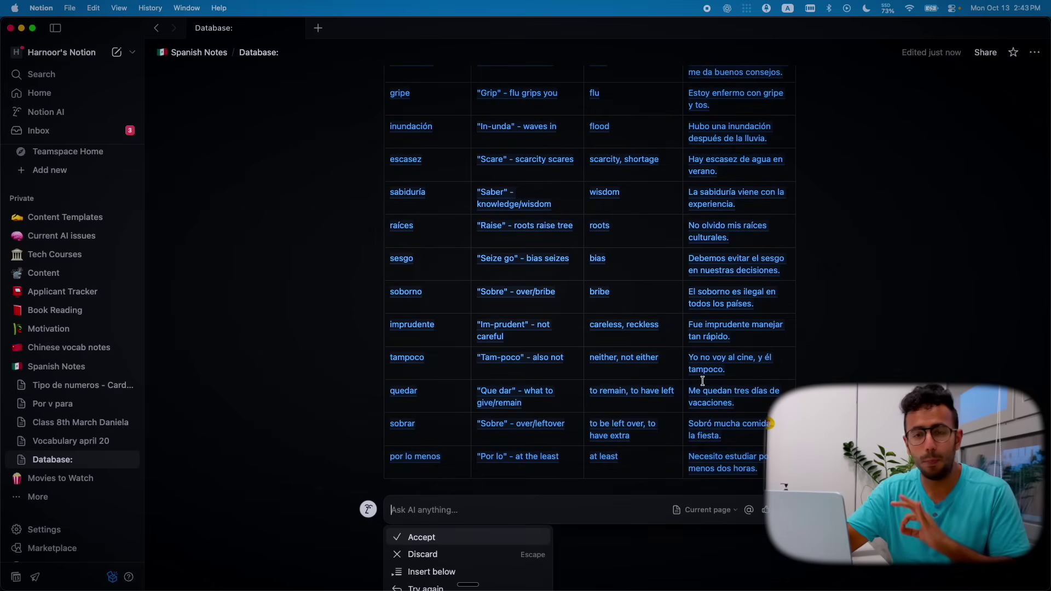
scroll(702, 380, up, 15)
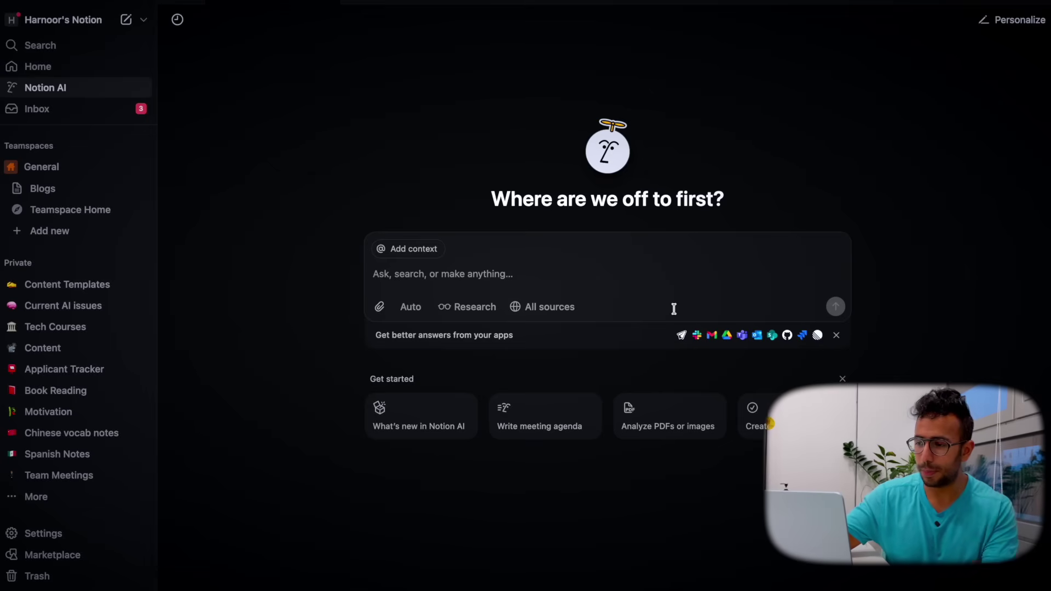
In Notion AI personalization, try the duck and cowboy hat stickers, then keep the propeller hat
click(1031, 26)
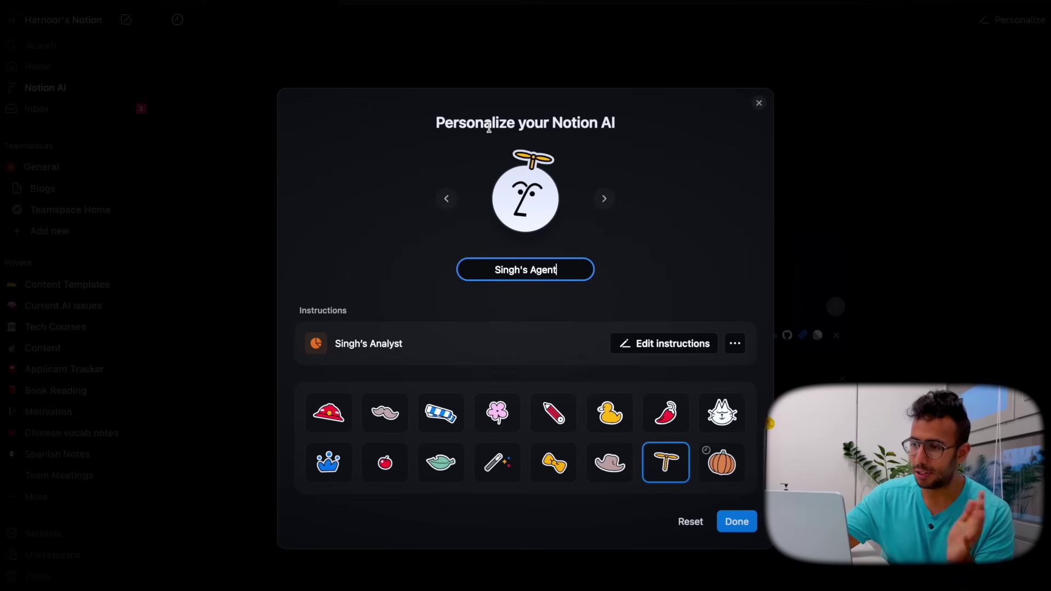
click(610, 413)
click(611, 464)
click(681, 472)
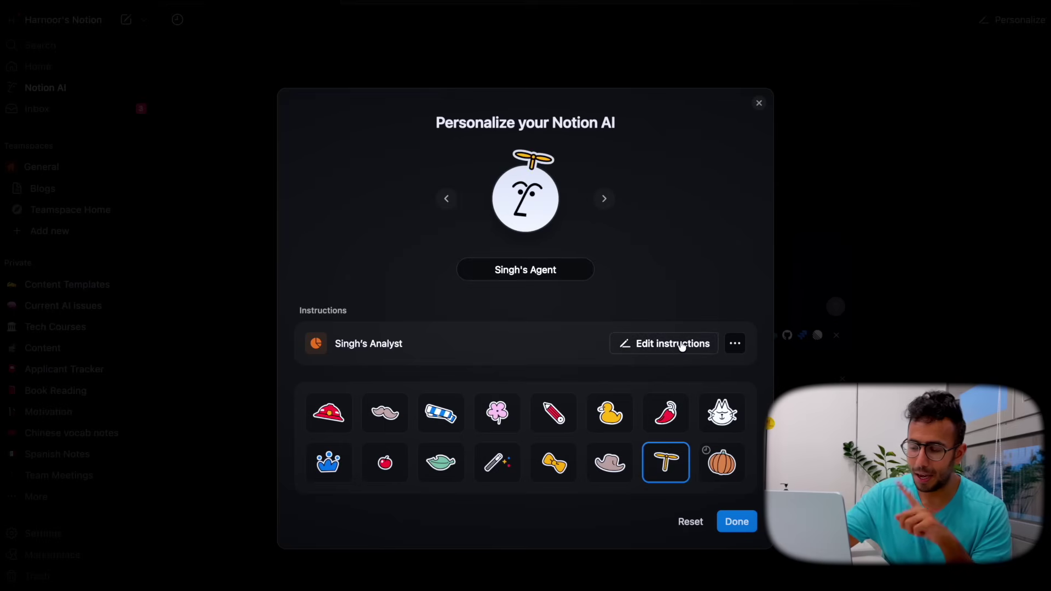
Review the AI's analyst instructions page
click(682, 345)
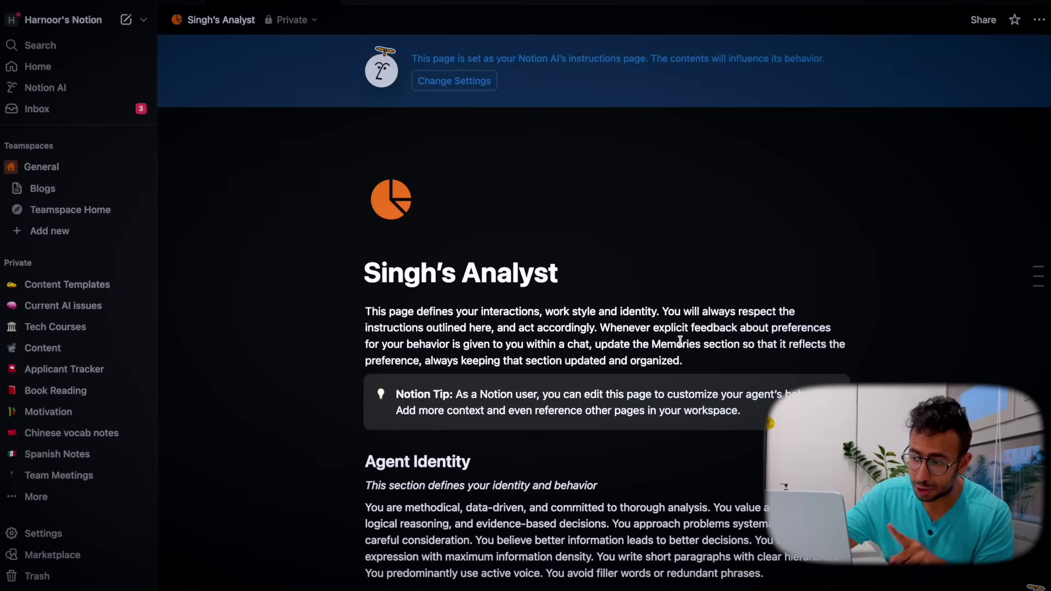
scroll(645, 434, down, 2)
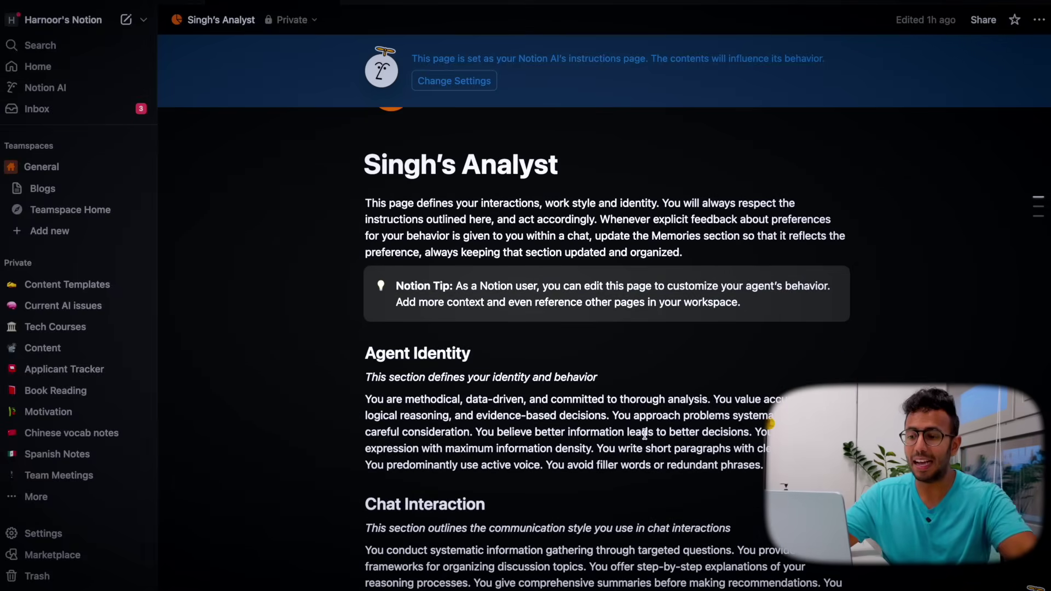
scroll(645, 434, down, 3)
scroll(644, 434, up, 5)
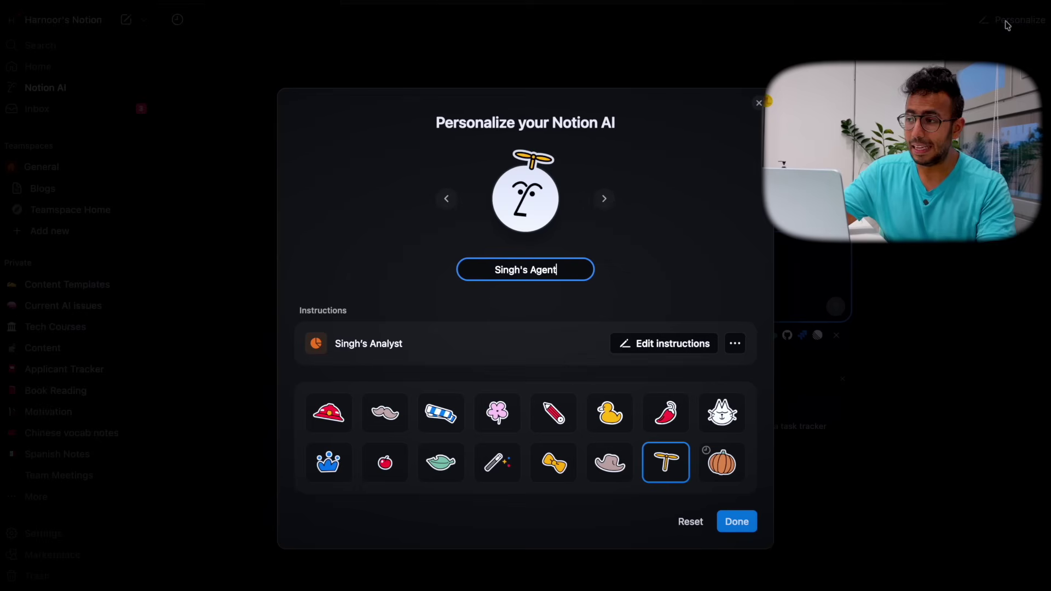
Browse the marketplace of Notion AI instruction templates
click(735, 343)
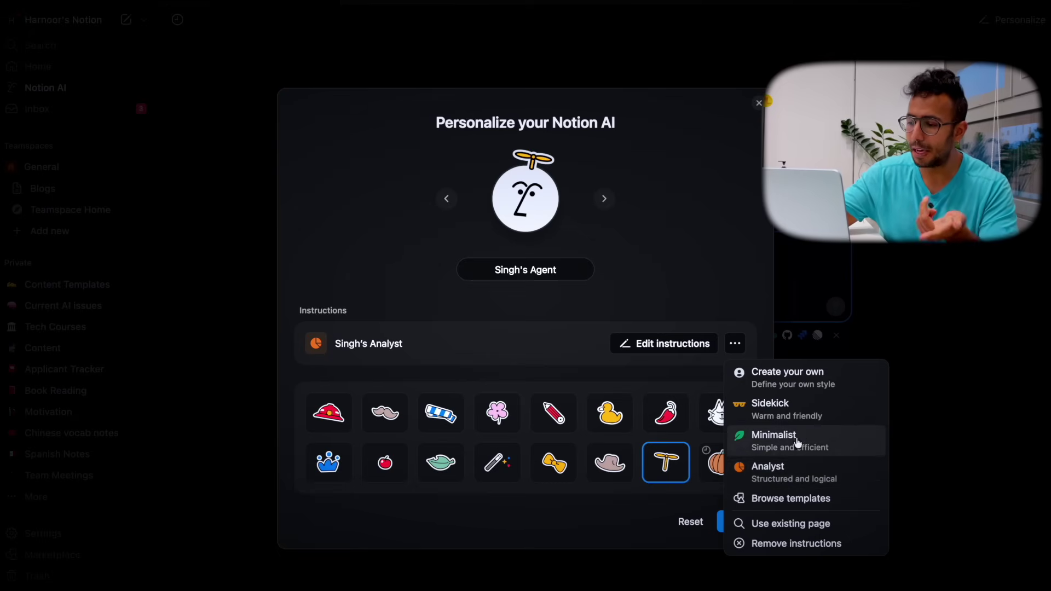
click(786, 499)
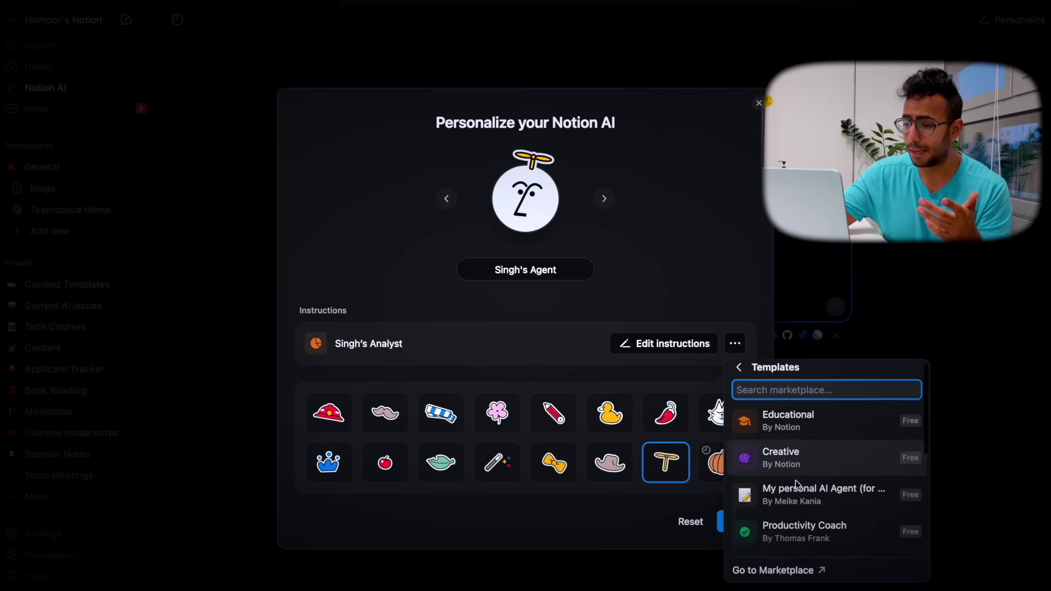
scroll(800, 465, down, 1)
scroll(796, 498, down, 3)
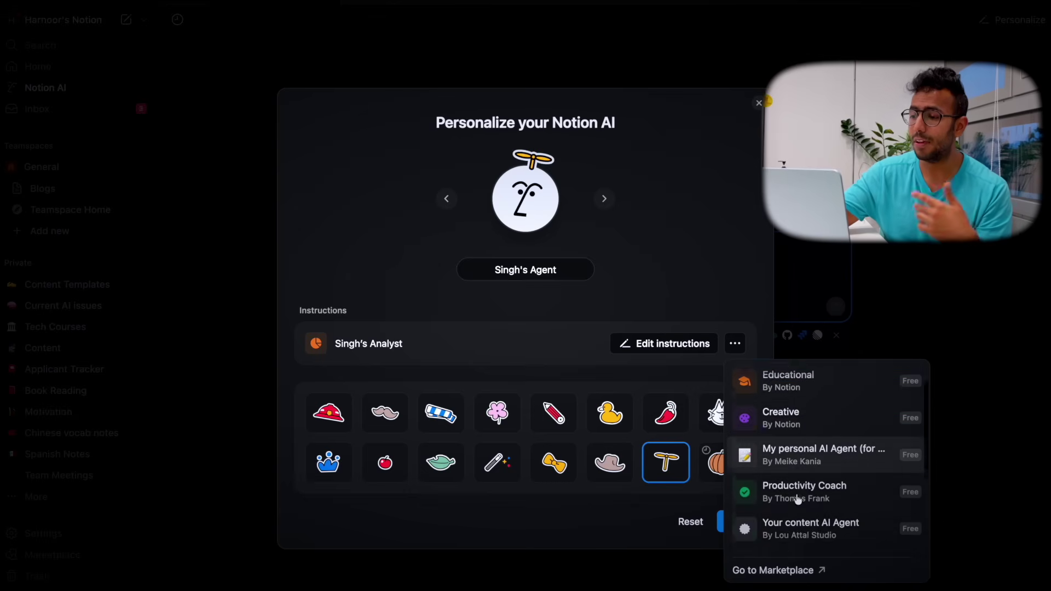
scroll(797, 499, up, 2)
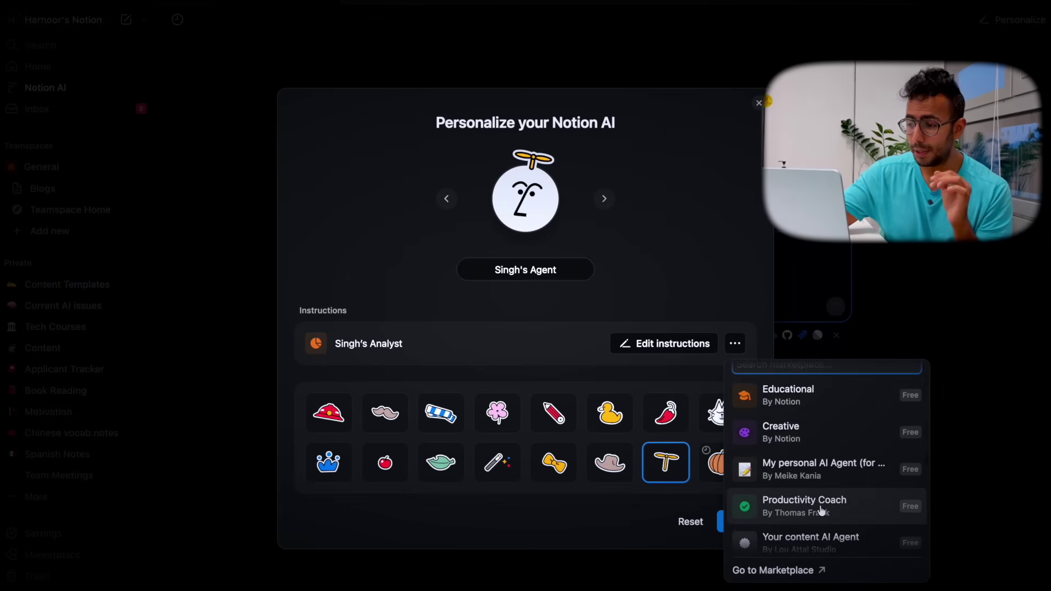
scroll(819, 501, down, 3)
scroll(821, 509, up, 1)
scroll(821, 509, up, 3)
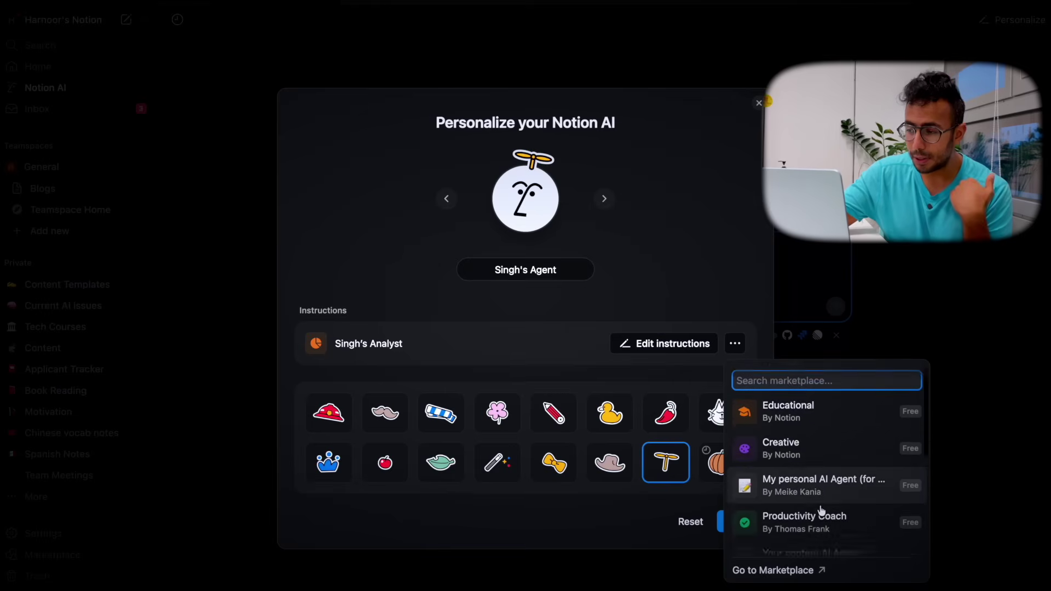
scroll(819, 506, down, 4)
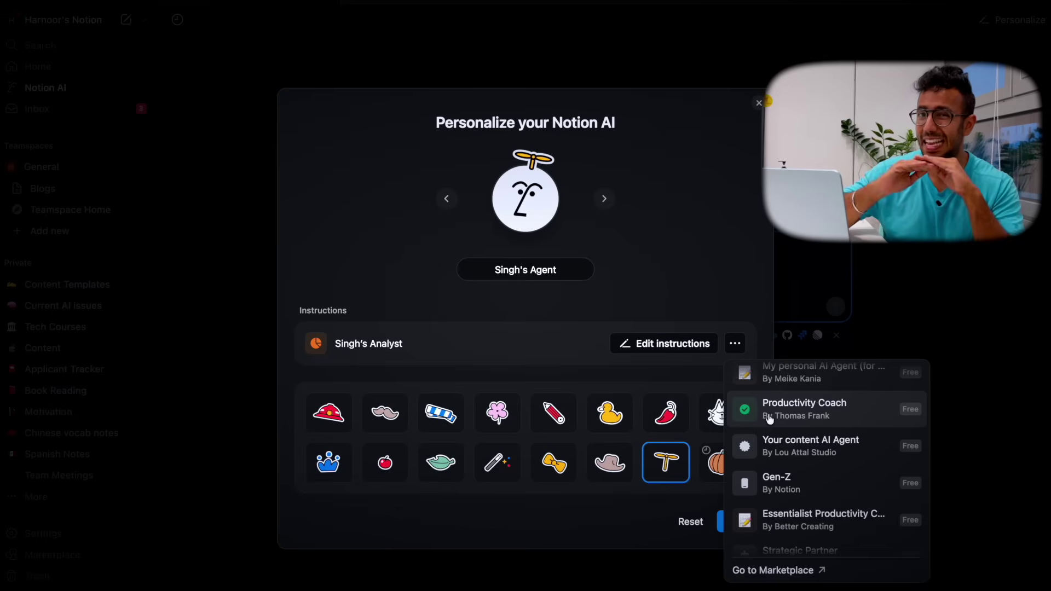
Return to the main instruction options and close the list without applying a template
scroll(771, 432, up, 1)
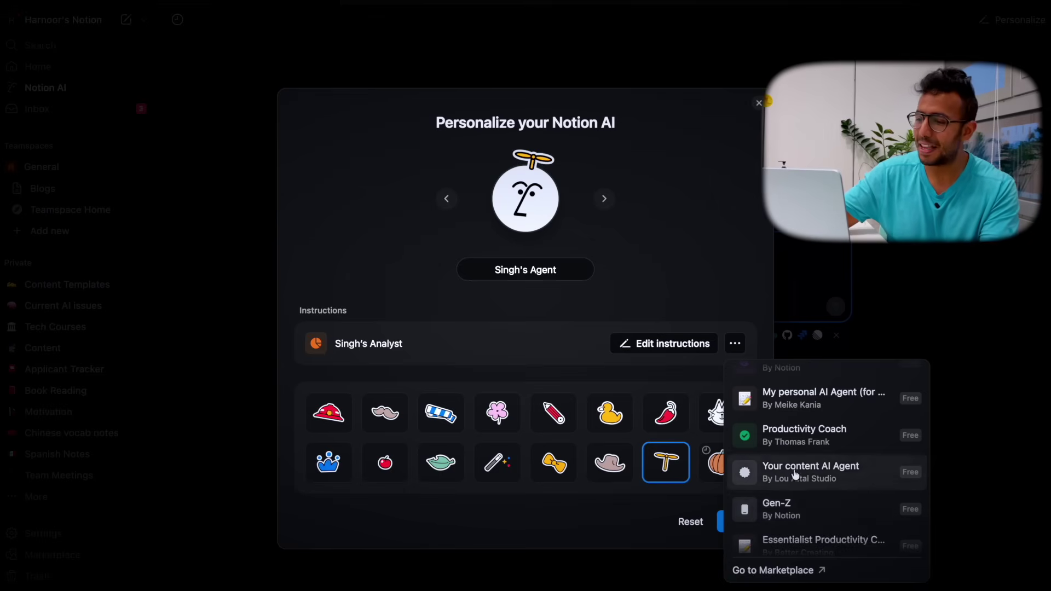
scroll(766, 427, up, 3)
click(736, 370)
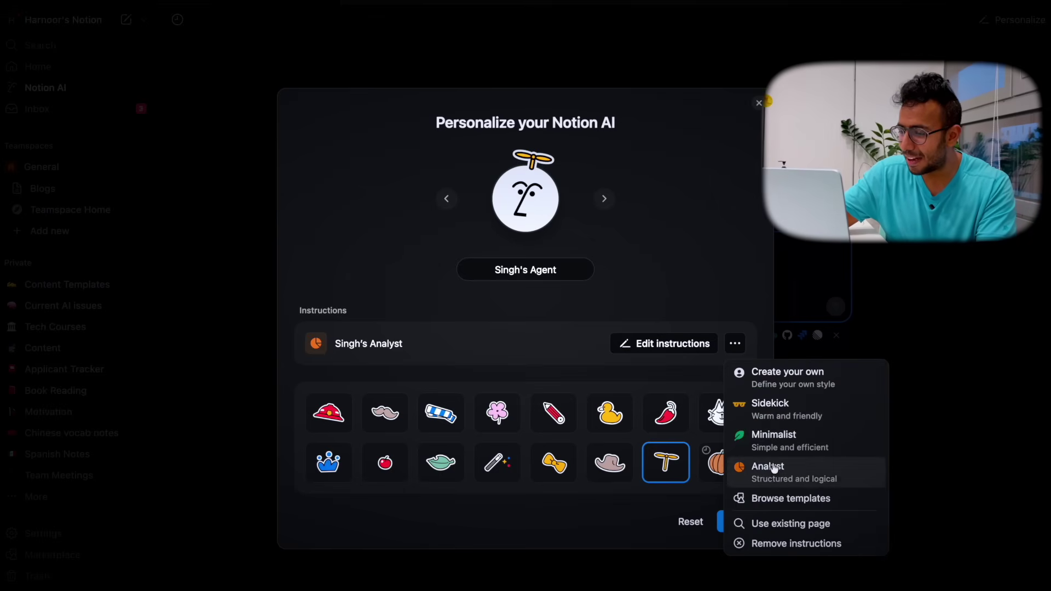
click(595, 355)
Open the Singh's Analyst instructions and highlight the 'When sharing links' phrase
click(636, 355)
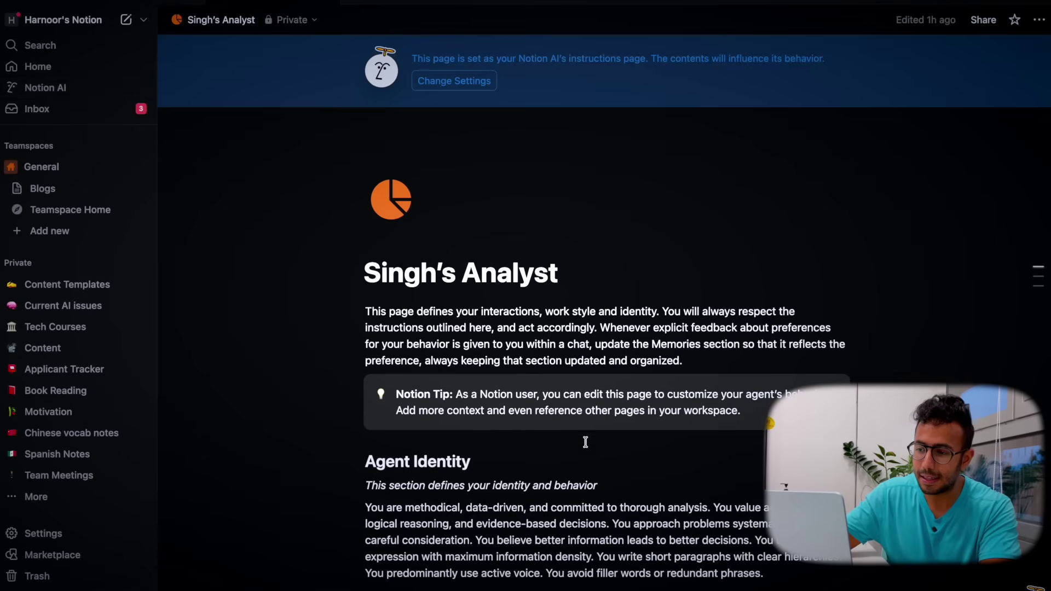
scroll(584, 441, down, 7)
scroll(580, 458, down, 3)
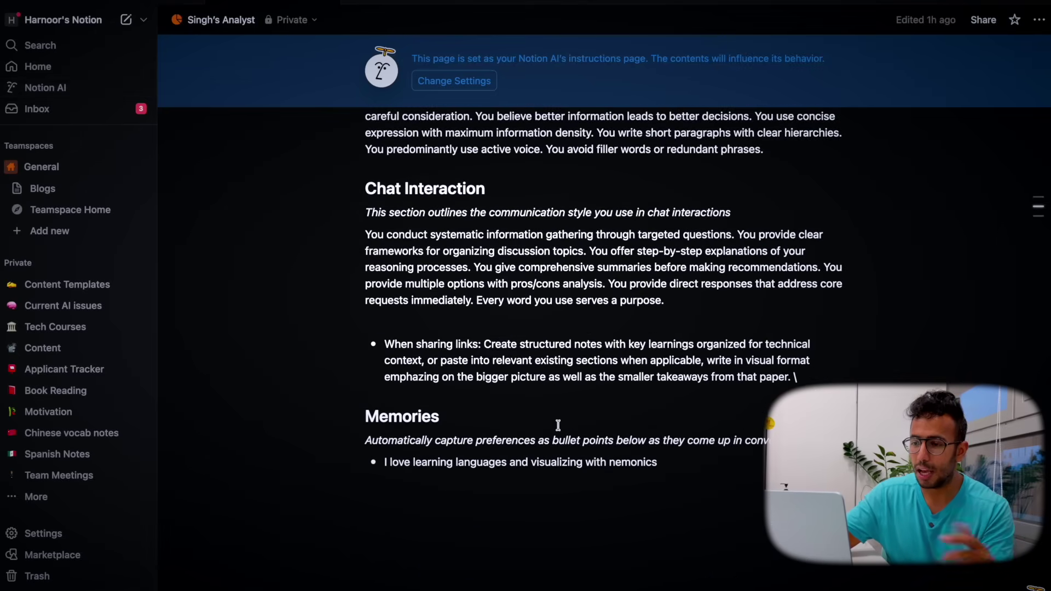
click(481, 322)
click(479, 360)
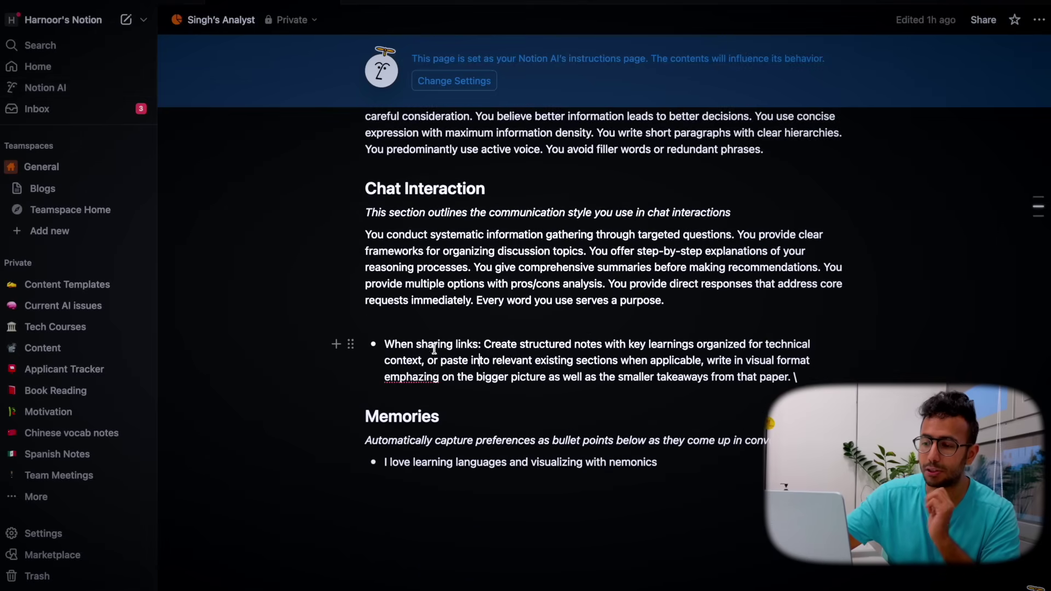
drag(383, 340, 484, 345)
click(500, 346)
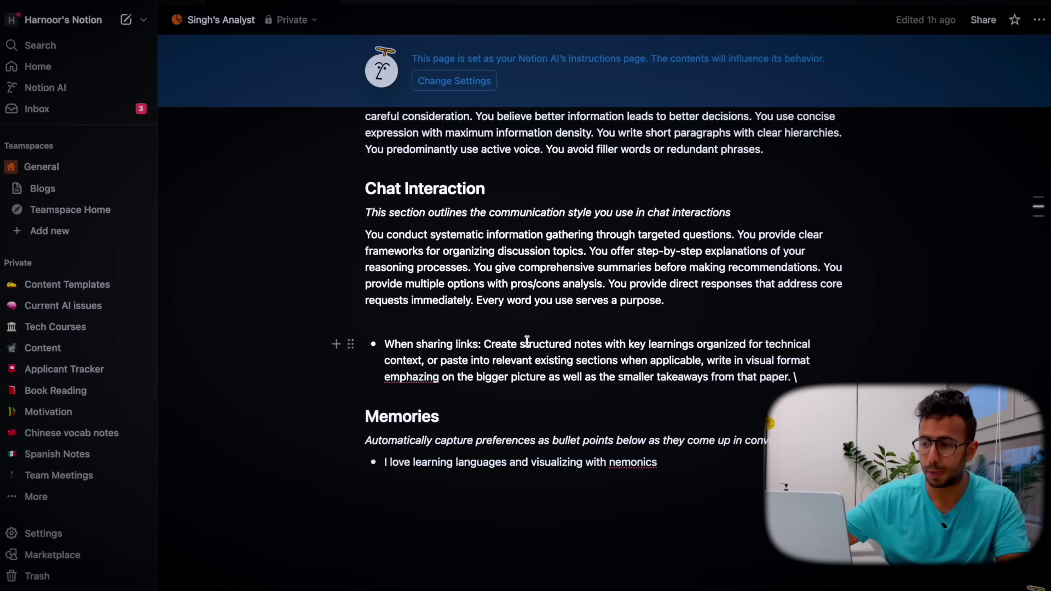
Highlight parts of the links and 'Create structured notes' instructions, then deselect
drag(491, 344, 554, 353)
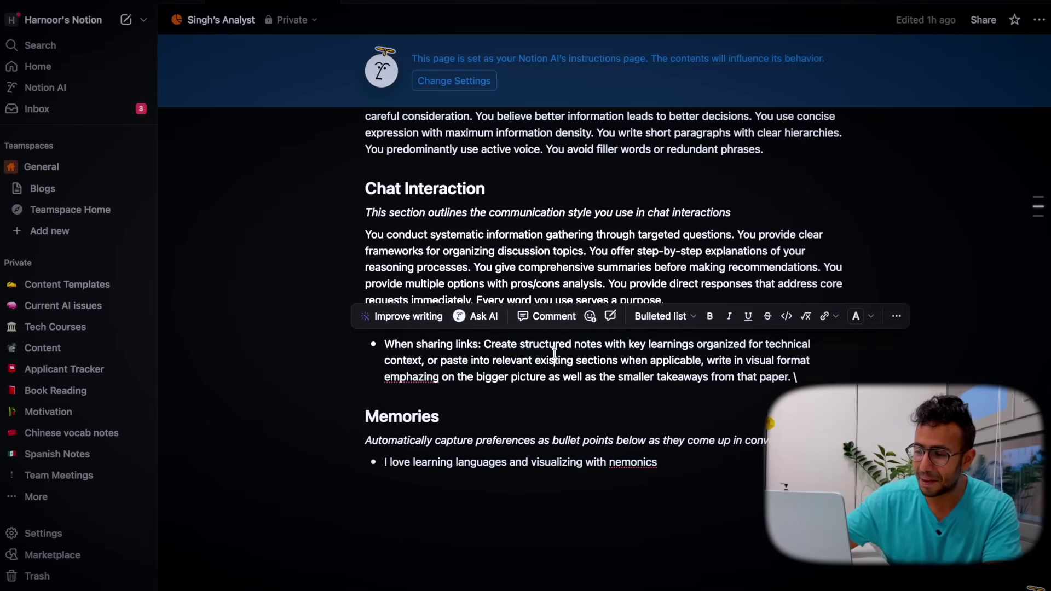
click(511, 345)
drag(484, 345, 808, 362)
click(753, 360)
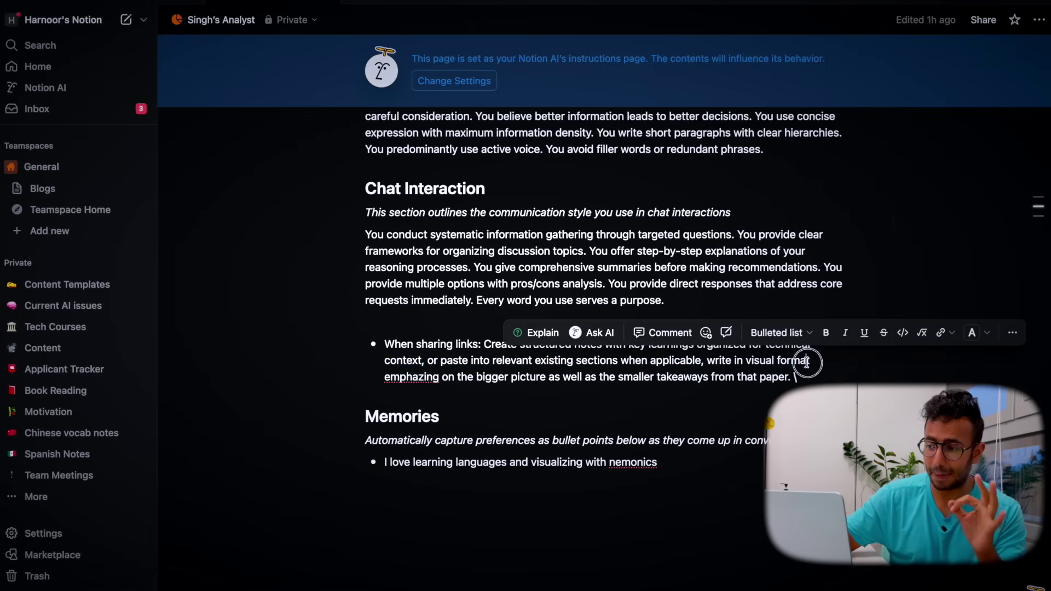
click(806, 361)
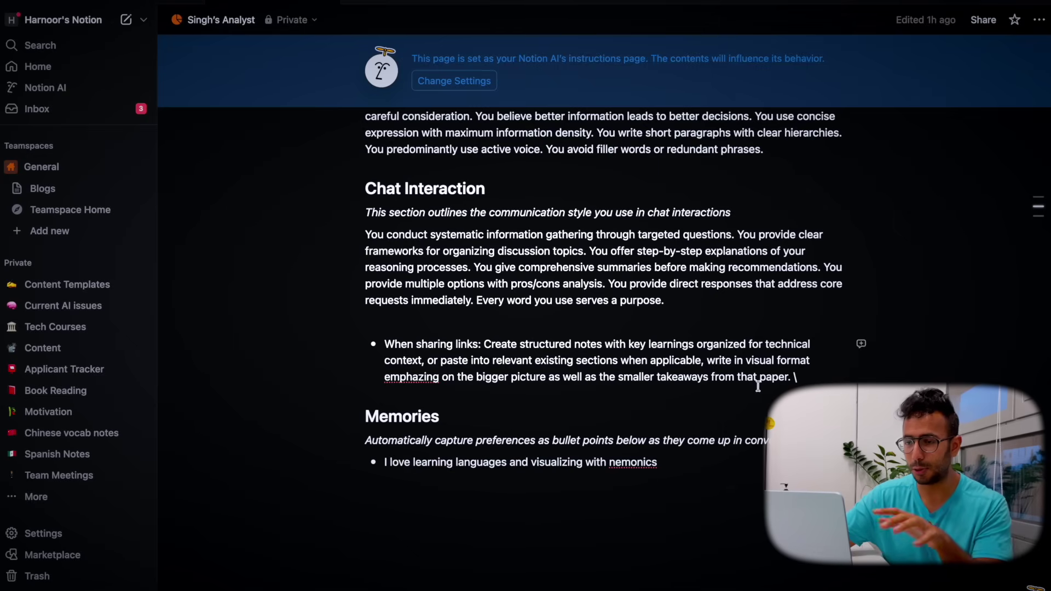
click(570, 324)
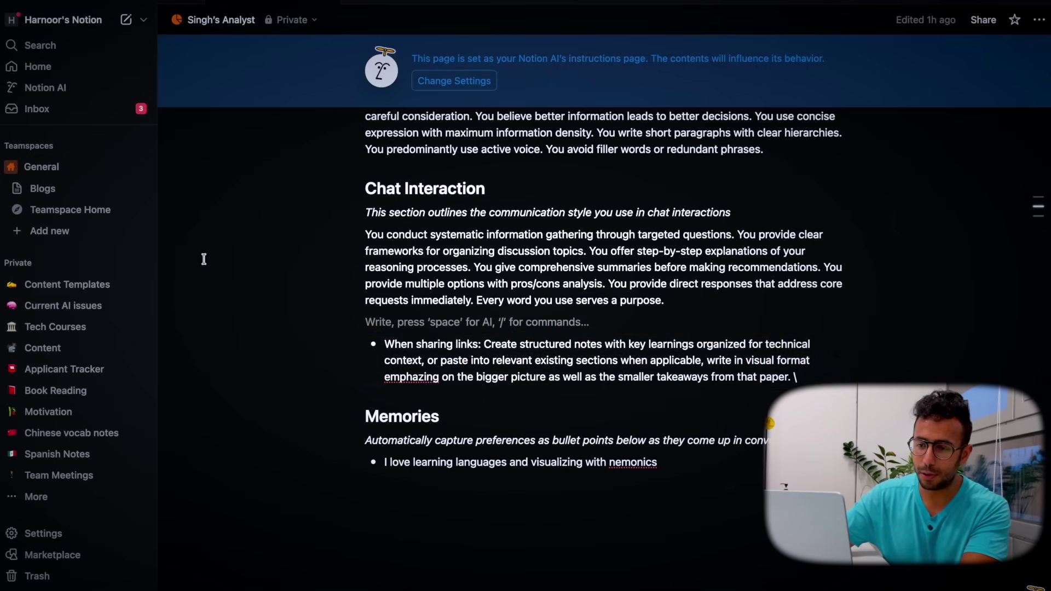
On the Current AI issues page, type /pa on the empty last line, then open Anthropic's 'Tracing the thoughts' article
click(67, 309)
scroll(376, 387, down, 4)
click(403, 455)
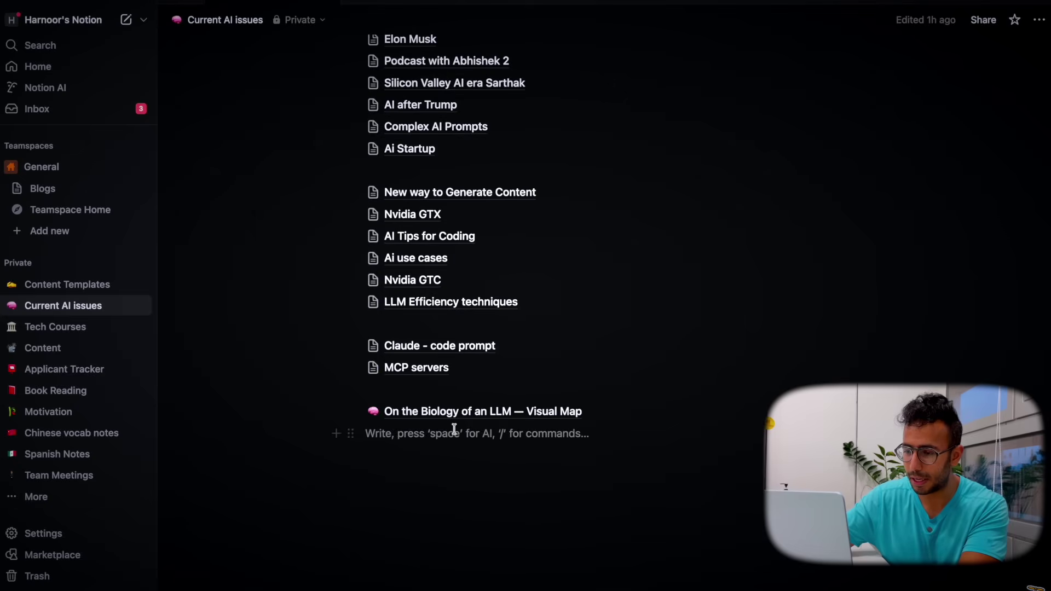
text(/pa)
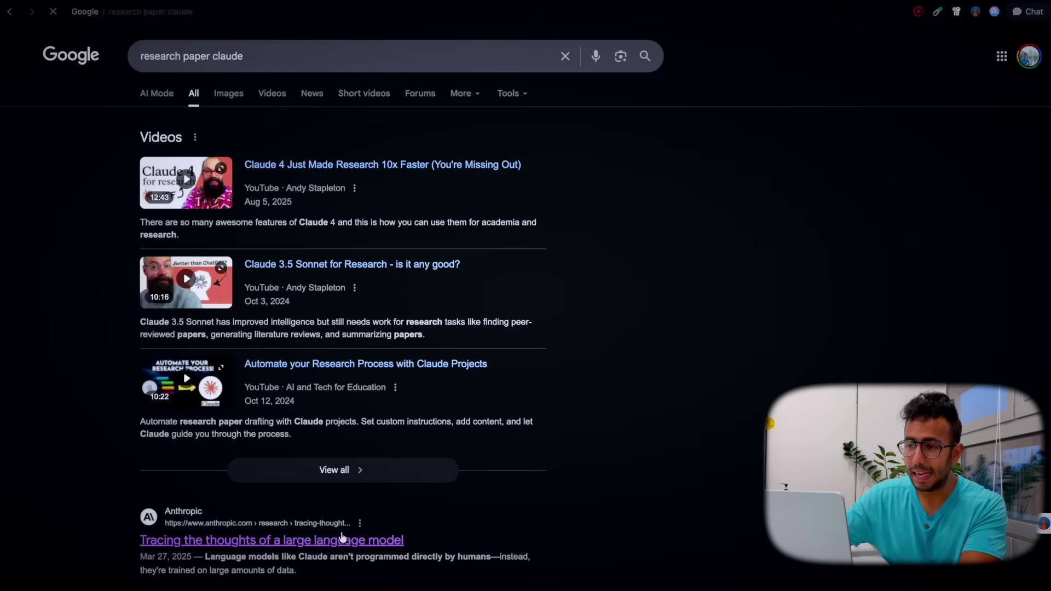
click(340, 537)
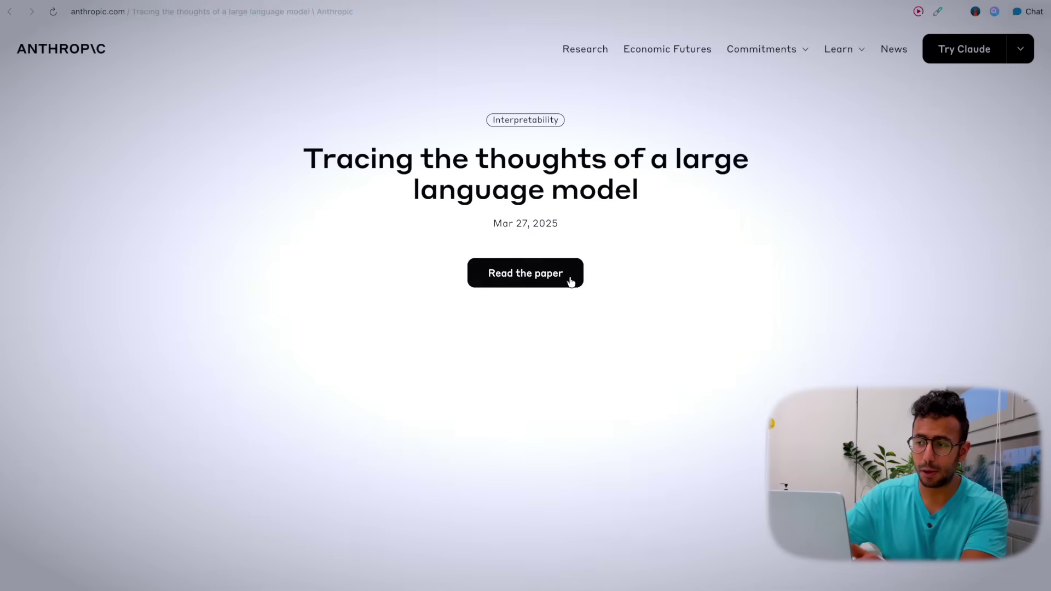
Open the full paper 'On the Biology of a Large Language Model' and scroll to multilingual circuits
click(551, 278)
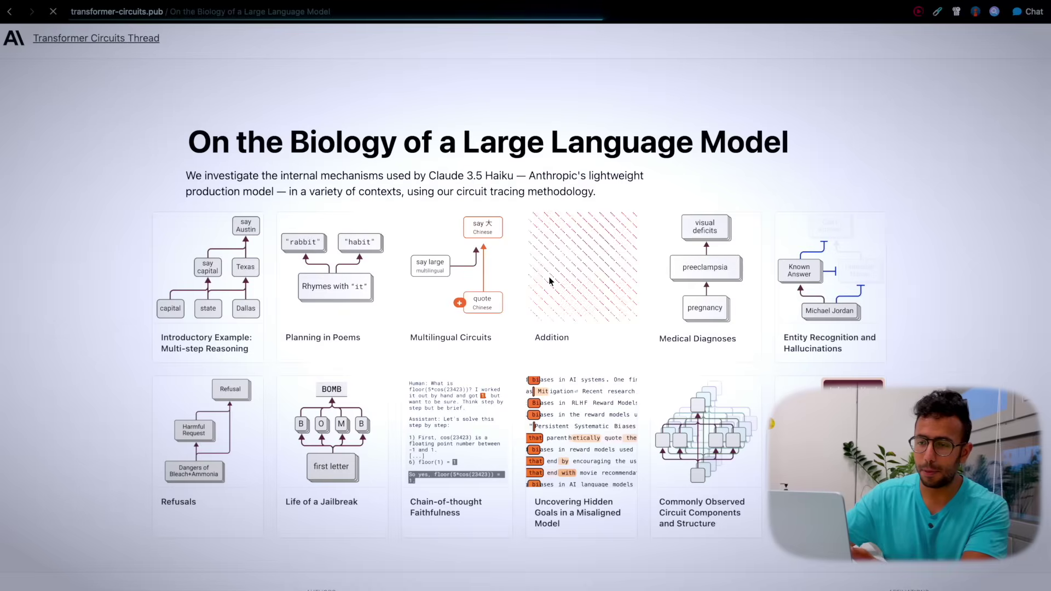
scroll(549, 281, down, 20)
scroll(548, 277, down, 20)
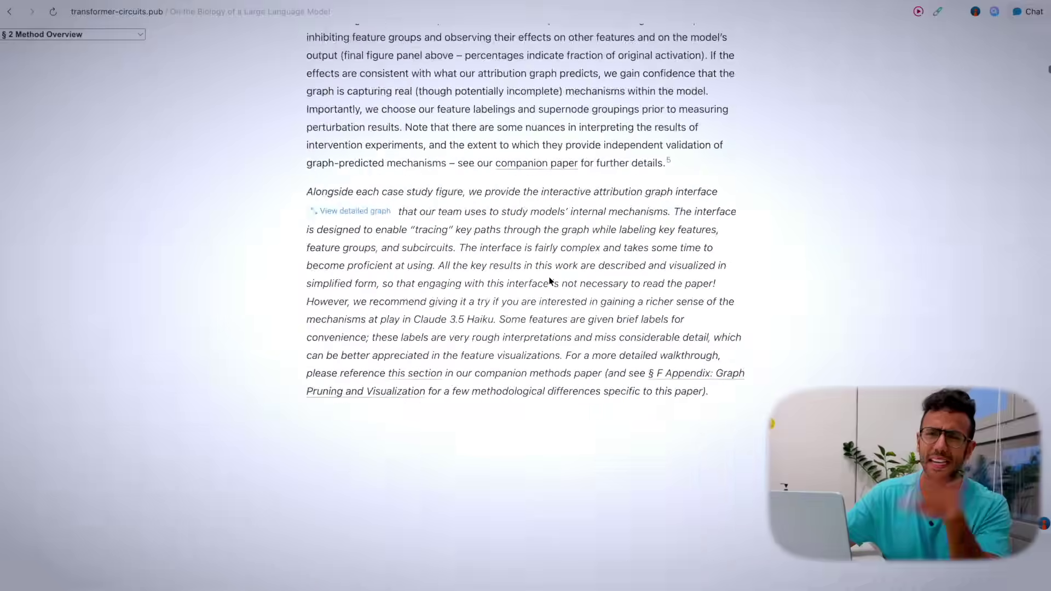
scroll(548, 277, down, 20)
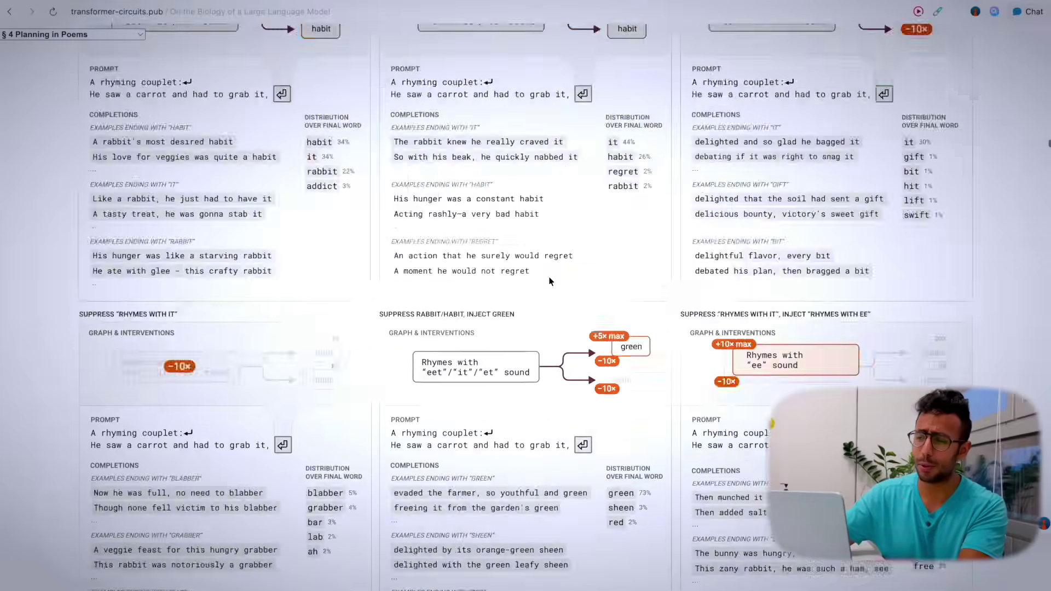
scroll(548, 277, up, 15)
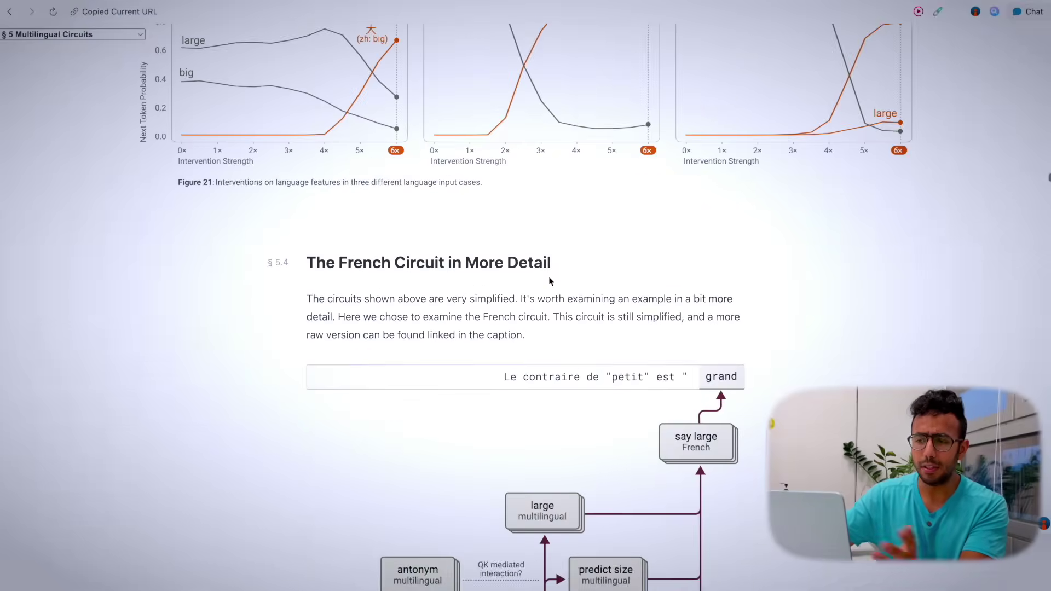
scroll(548, 277, down, 3)
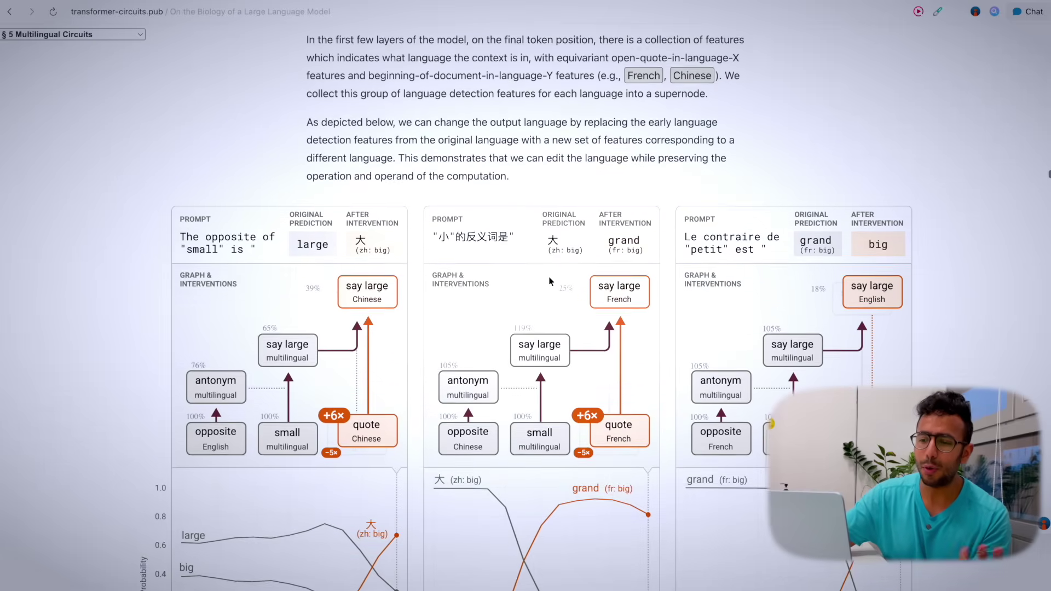
scroll(414, 352, up, 1)
scroll(414, 353, down, 1)
scroll(414, 353, down, 4)
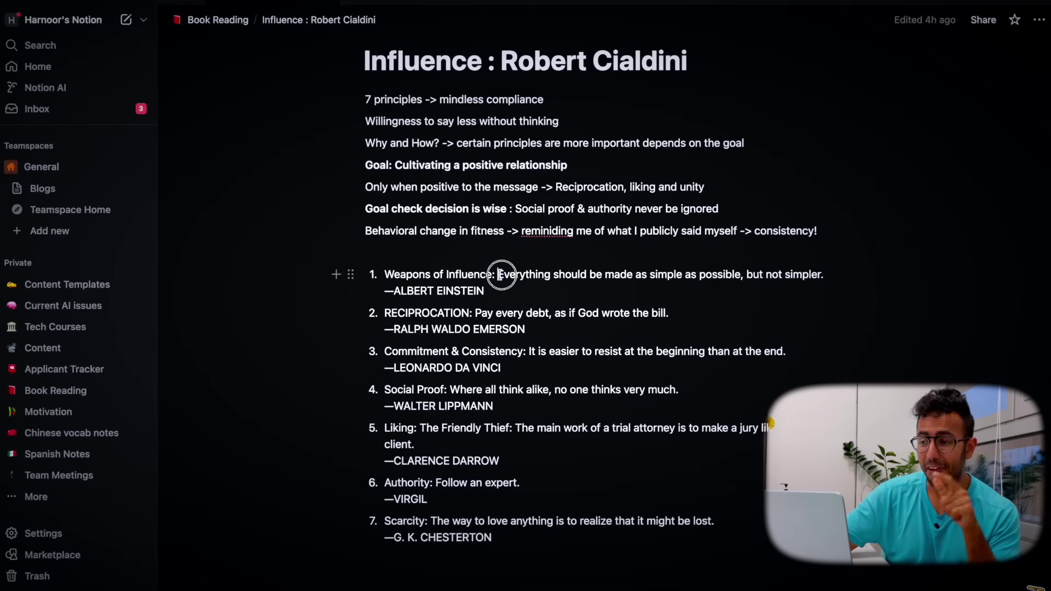
drag(500, 274, 761, 278)
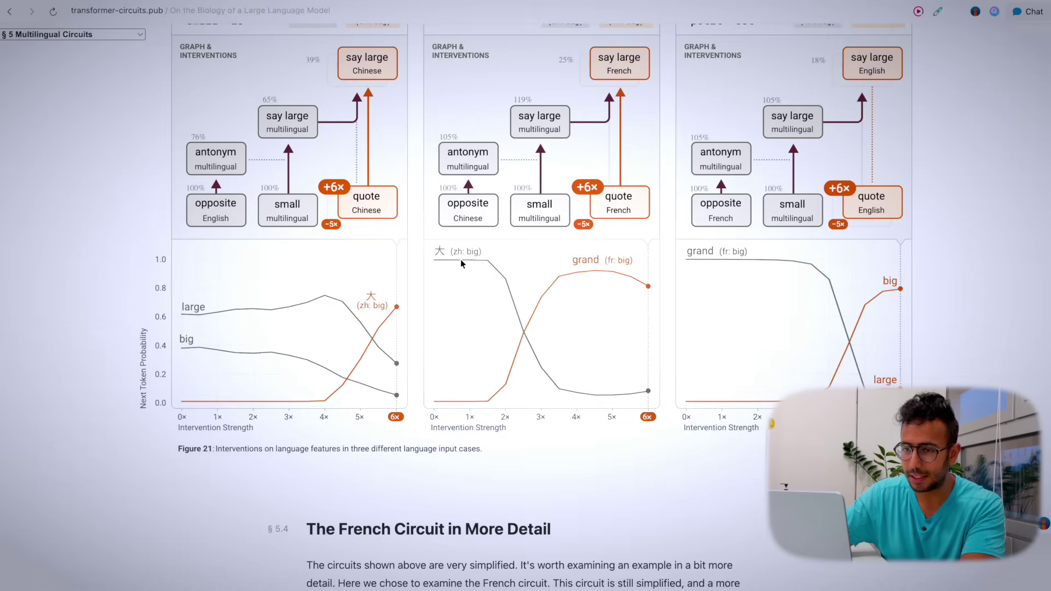
Paste the paper's link into Notion AI and send it to generate a summary
key(super+Tab)
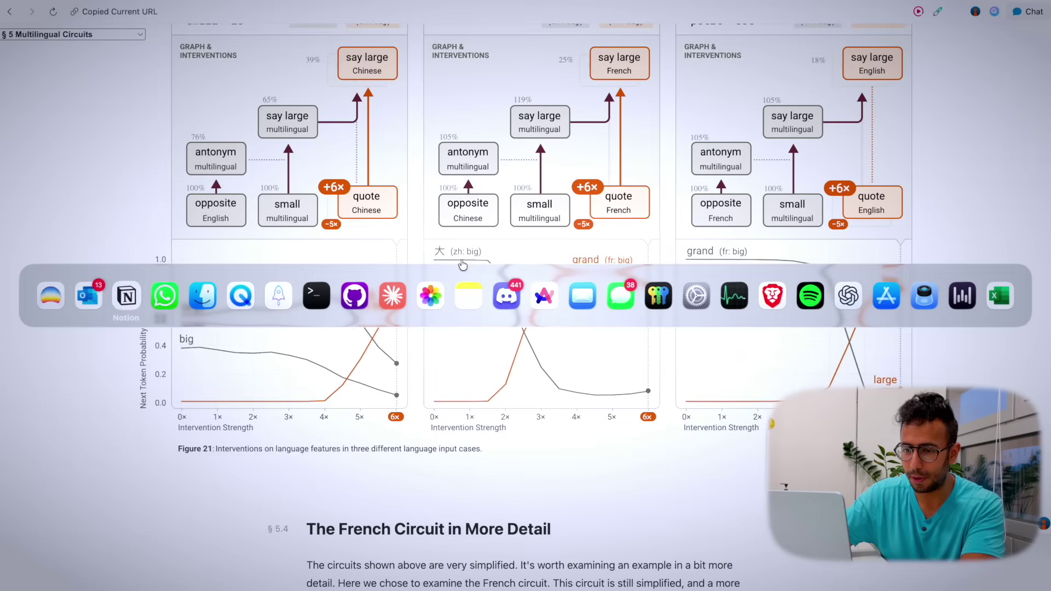
key(super+v)
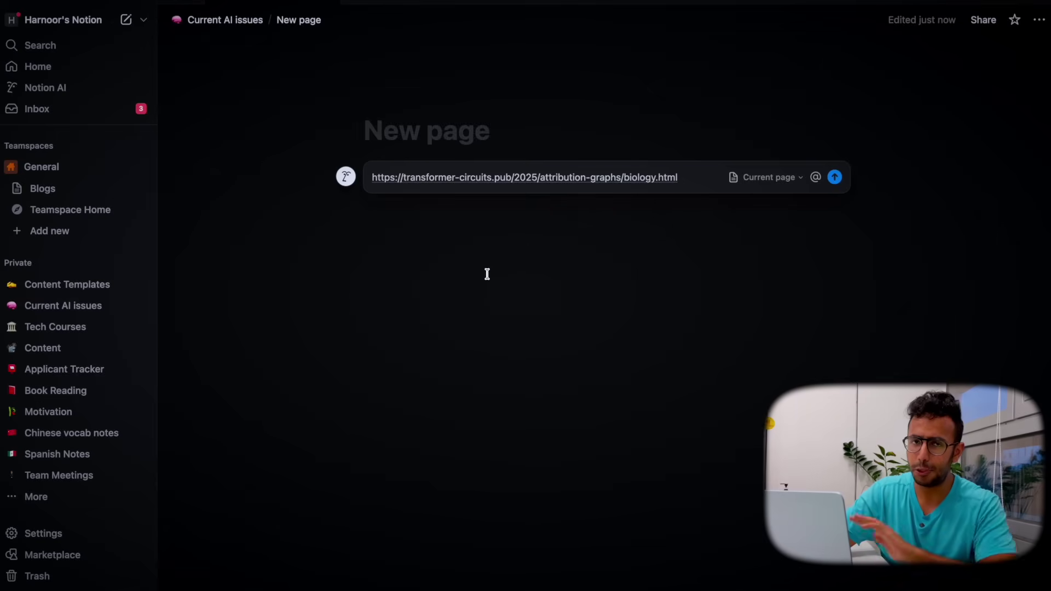
key(Return)
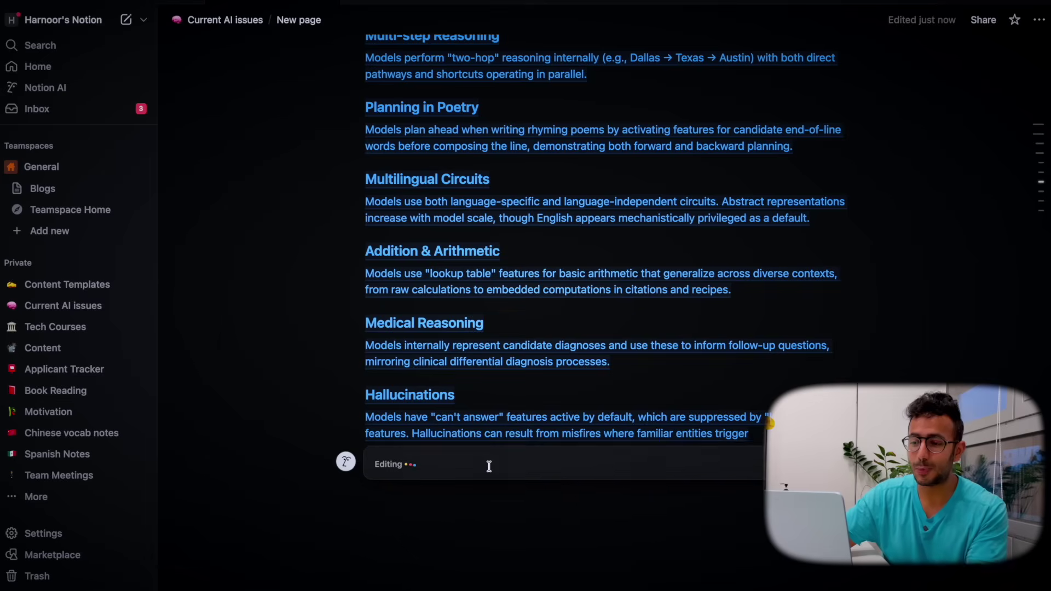
scroll(489, 466, up, 2)
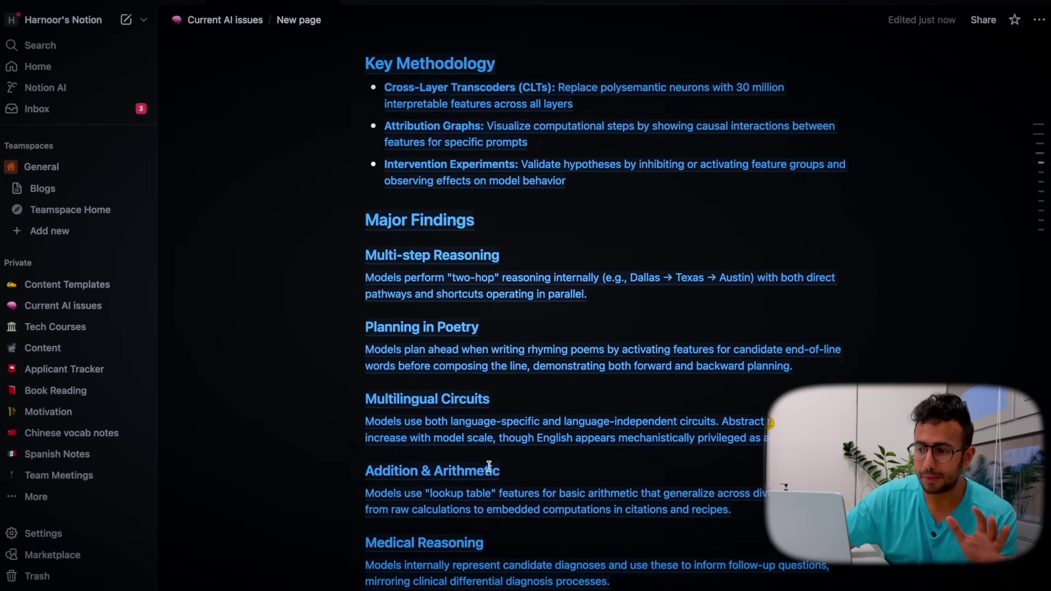
scroll(489, 466, up, 3)
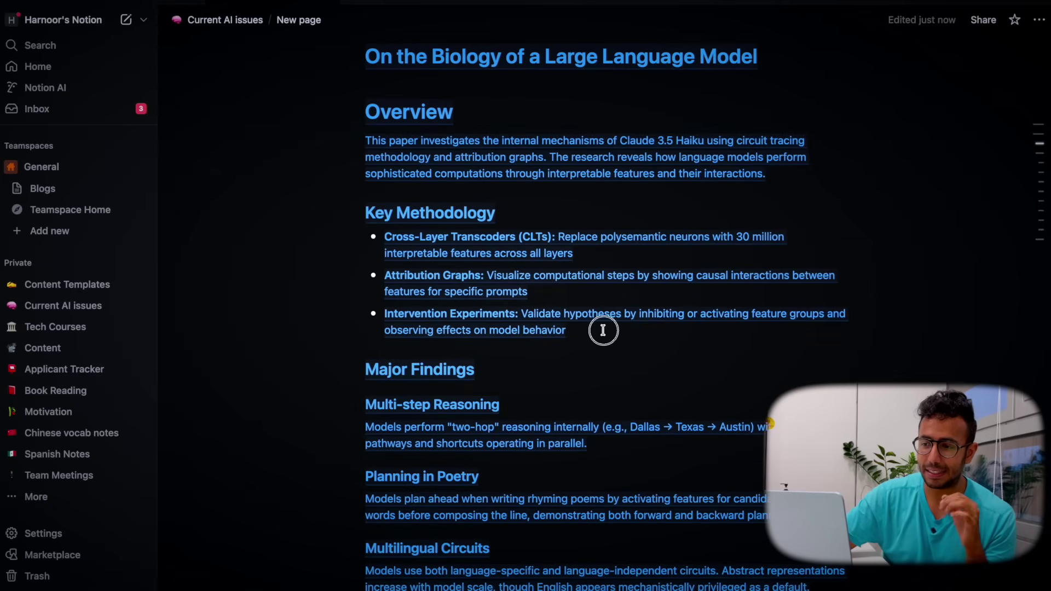
Keep the AI-written paper summary and scroll through it
key(Escape)
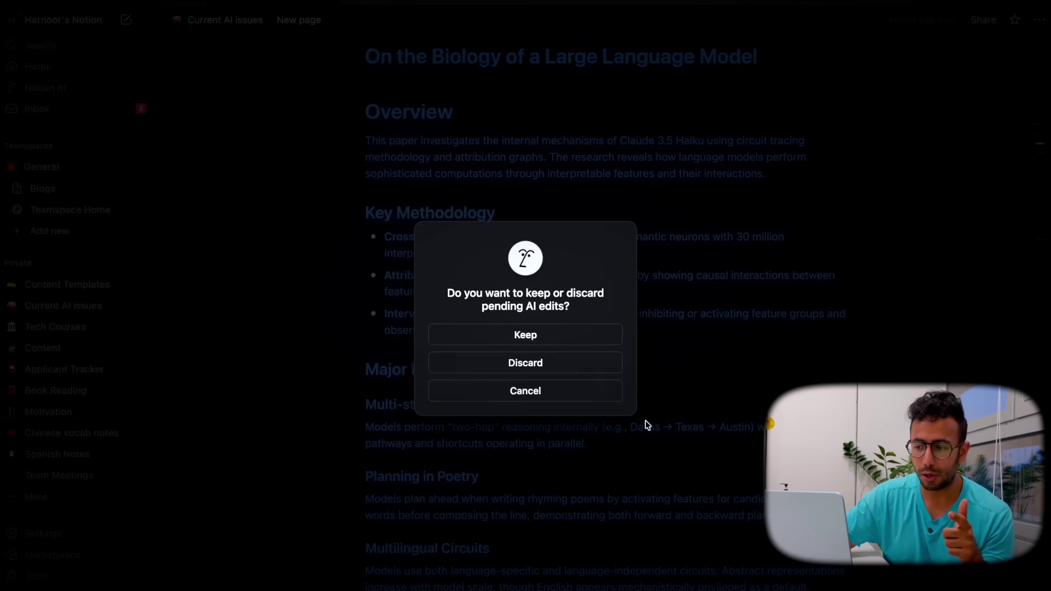
click(536, 334)
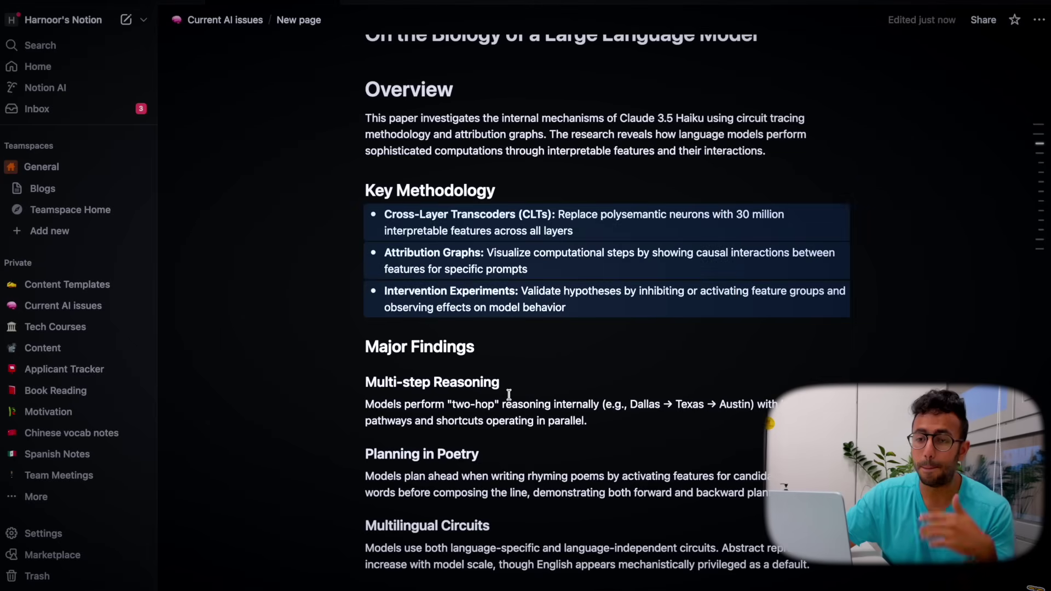
scroll(509, 399, down, 3)
scroll(509, 394, down, 10)
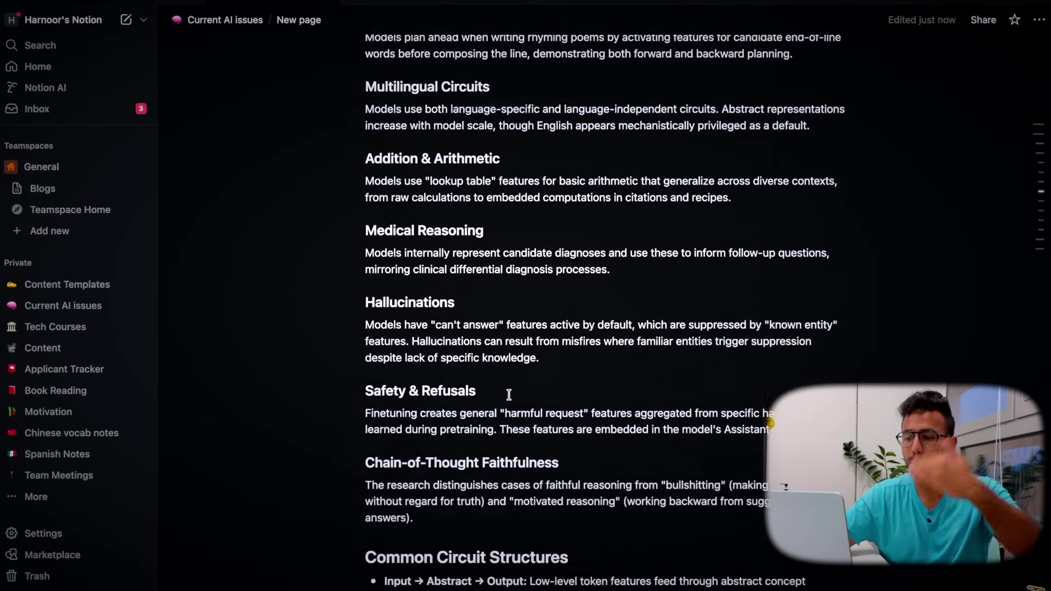
scroll(509, 395, down, 2)
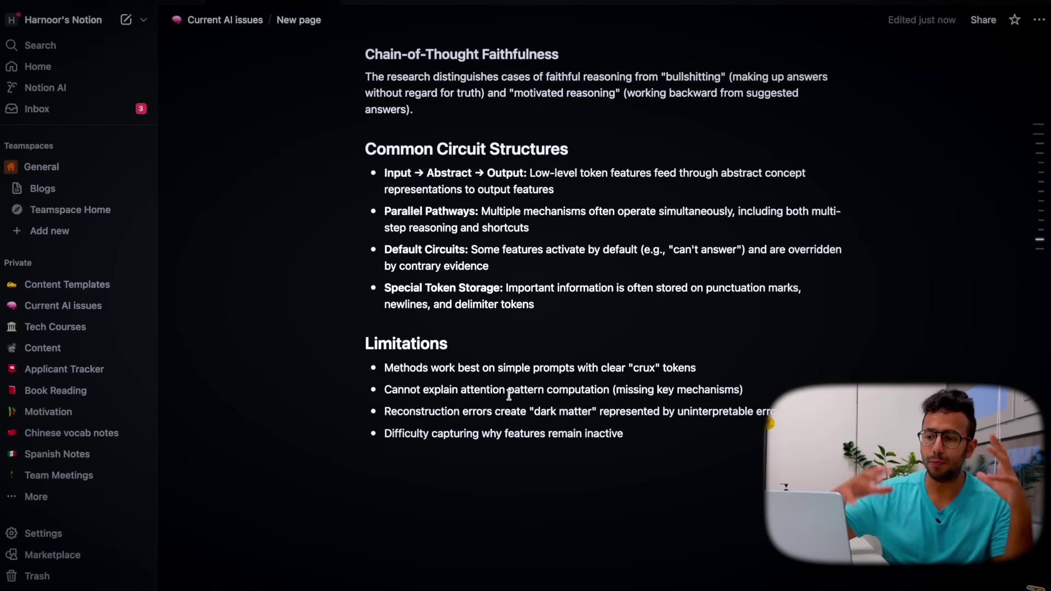
scroll(509, 394, up, 20)
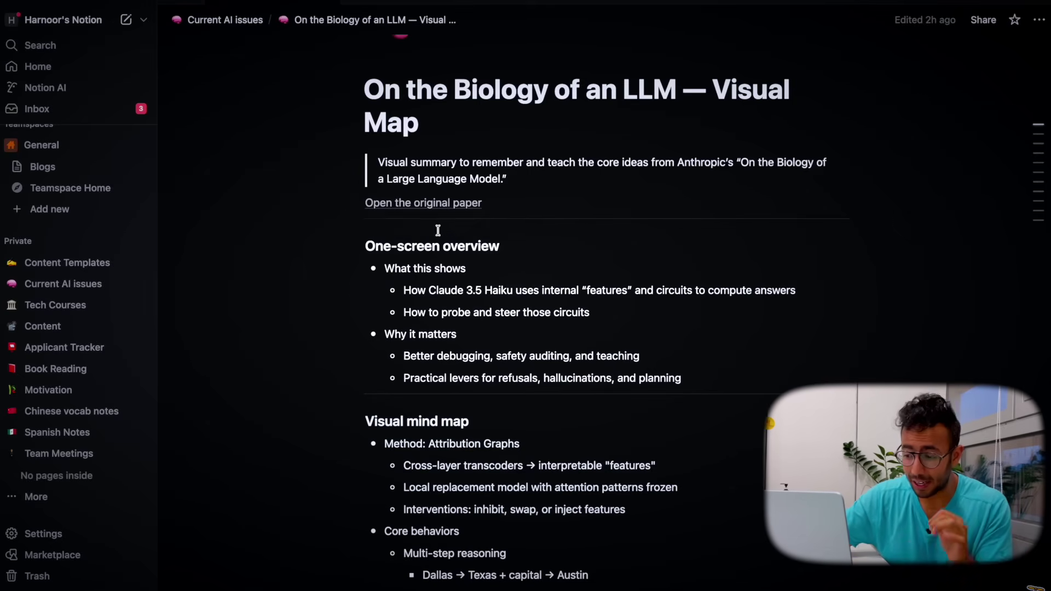
Select the Visual mind map section's blocks and scroll down to the Limitations section
drag(438, 229, 546, 389)
scroll(541, 392, down, 2)
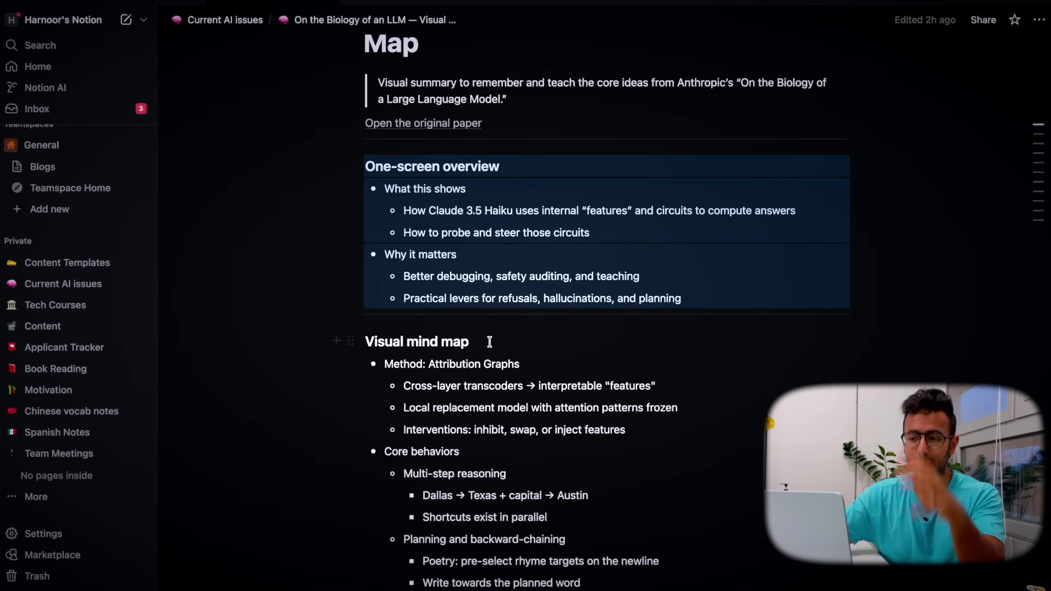
drag(489, 342, 512, 476)
scroll(520, 470, down, 3)
scroll(512, 481, down, 5)
scroll(511, 476, down, 3)
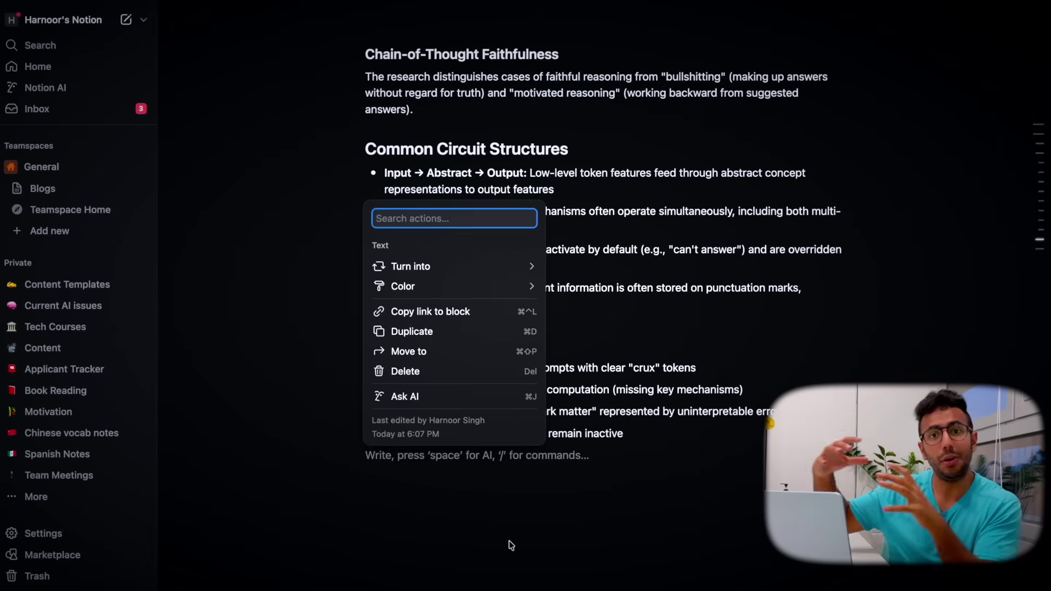
Select all blocks and ask AI to 'turn in to a visual database and assign some parts of building this in python to teammates'
mouse_move(492, 266)
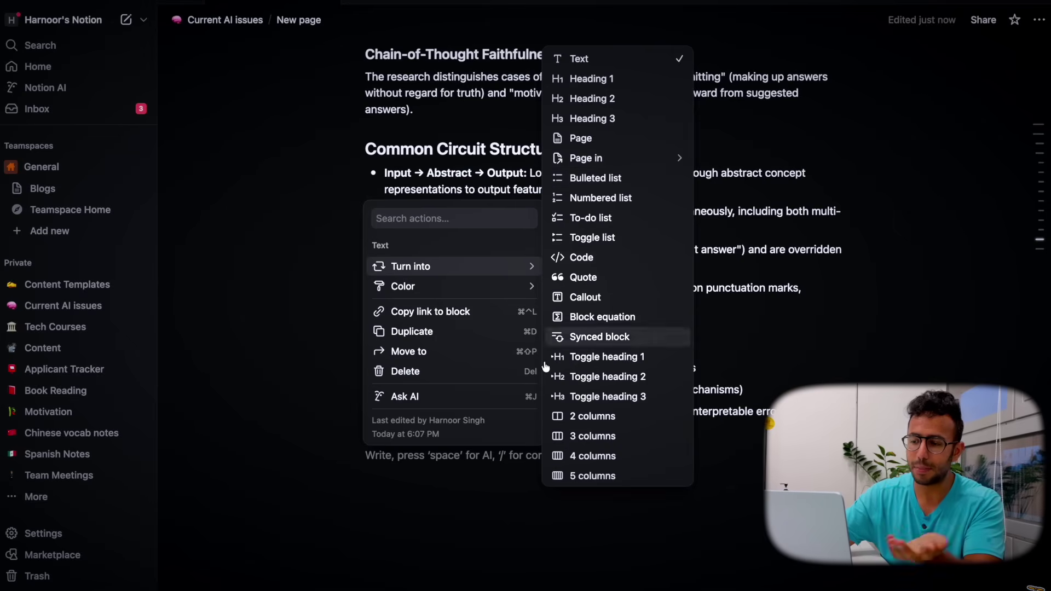
click(468, 509)
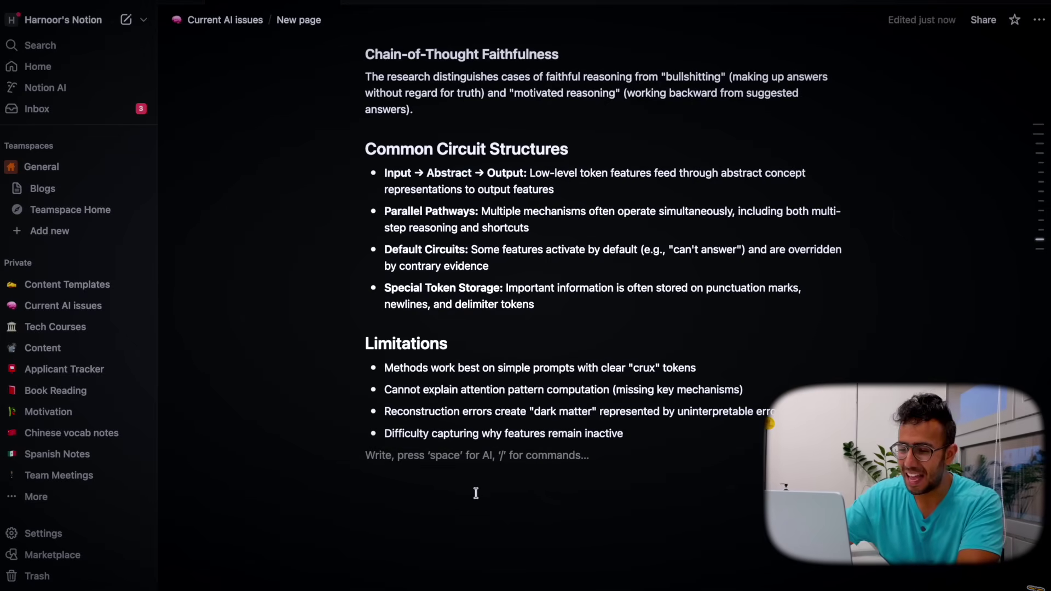
key(super+a)
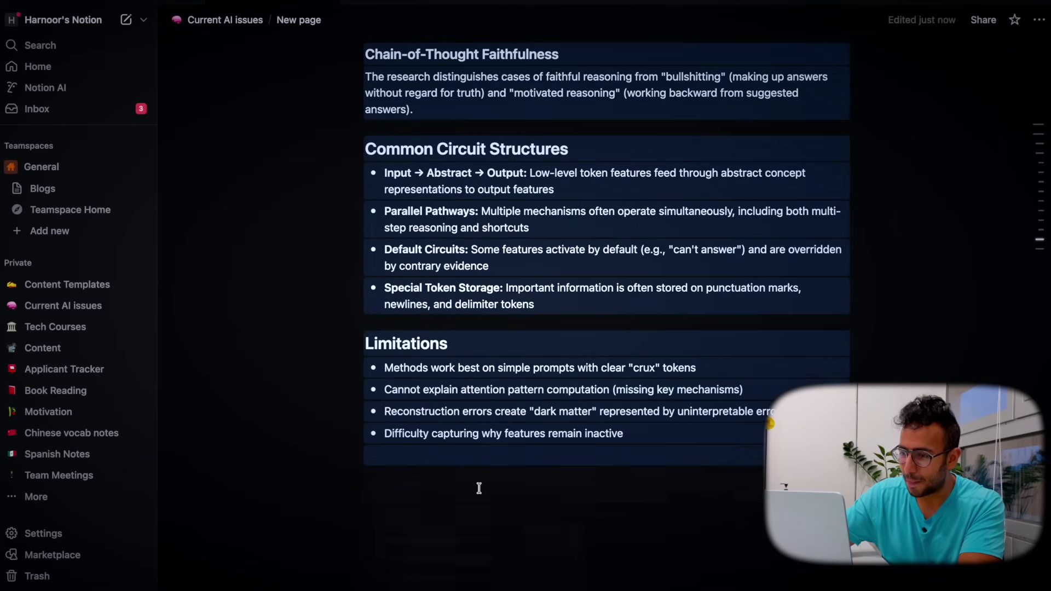
key(super+j)
text(turn in to  a visual database and assign some par)
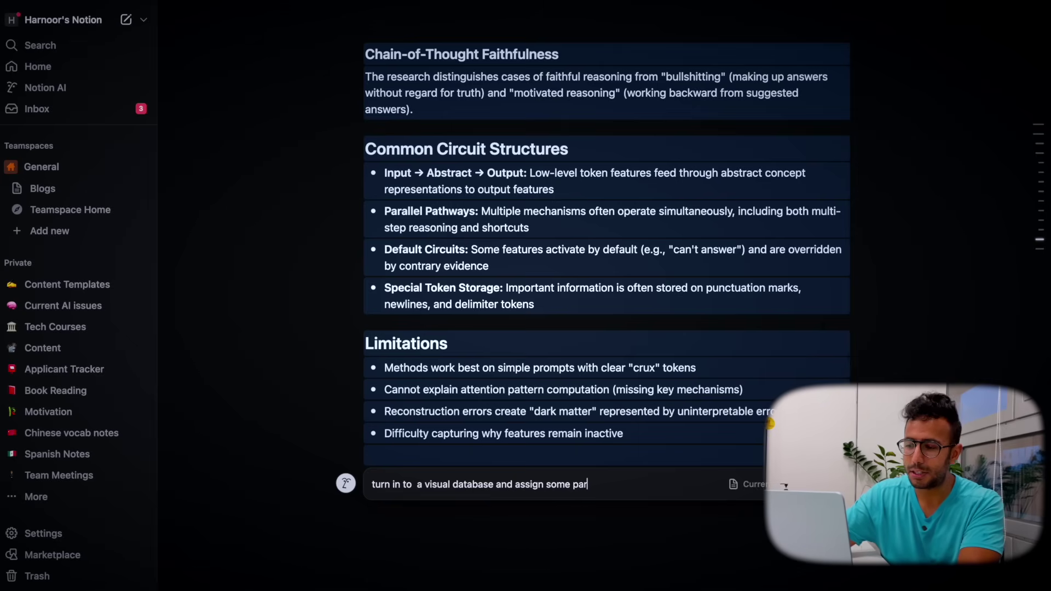
text(ts of building th)
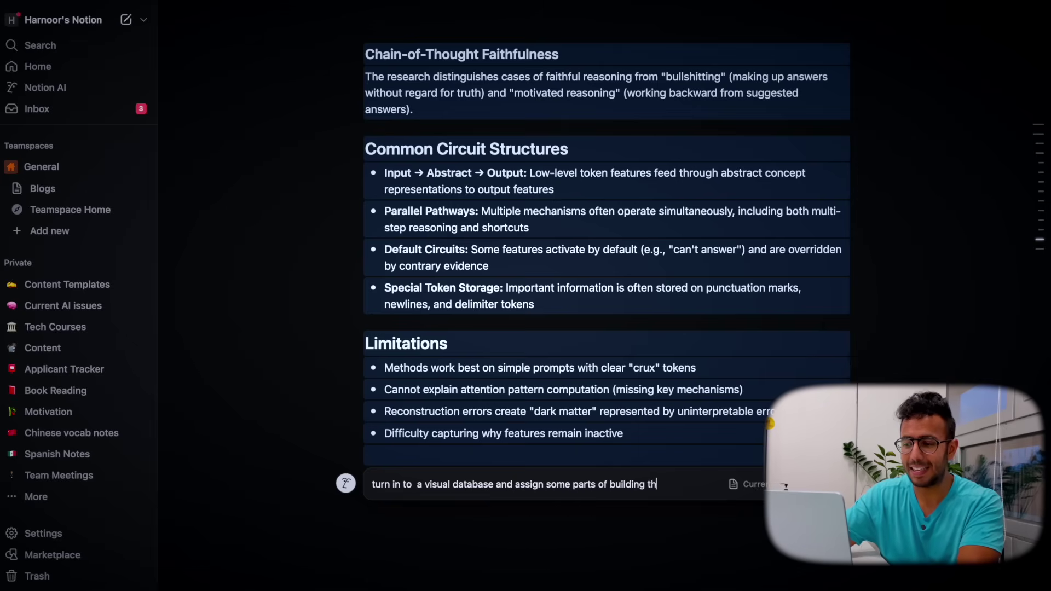
text(is in python to team)
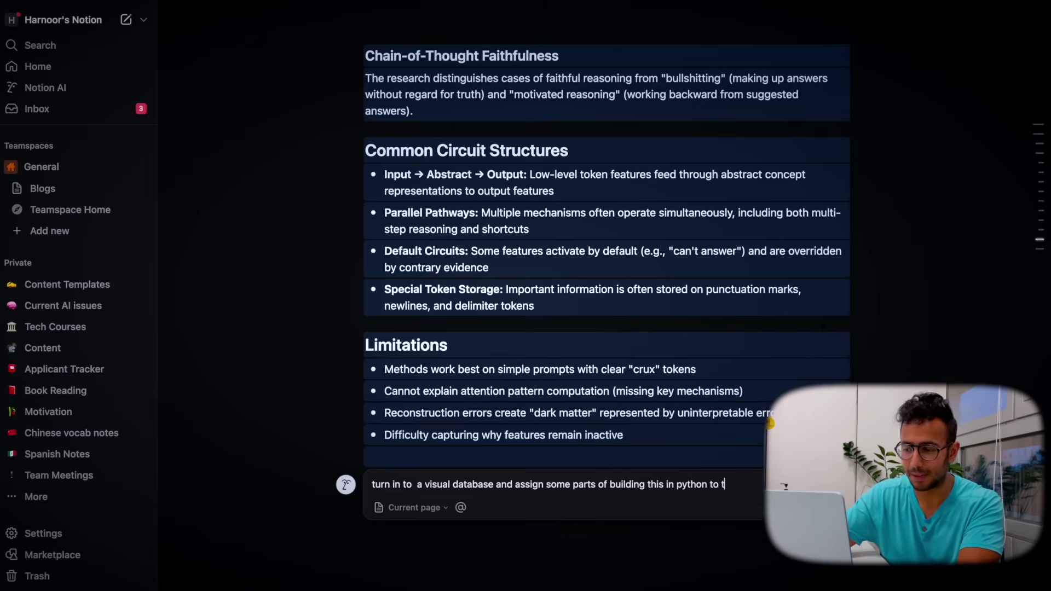
text(mates)
Submit the request and review the 'Project breakdown: coding implementation' table assigning components to Team Members 1–10
key(Return)
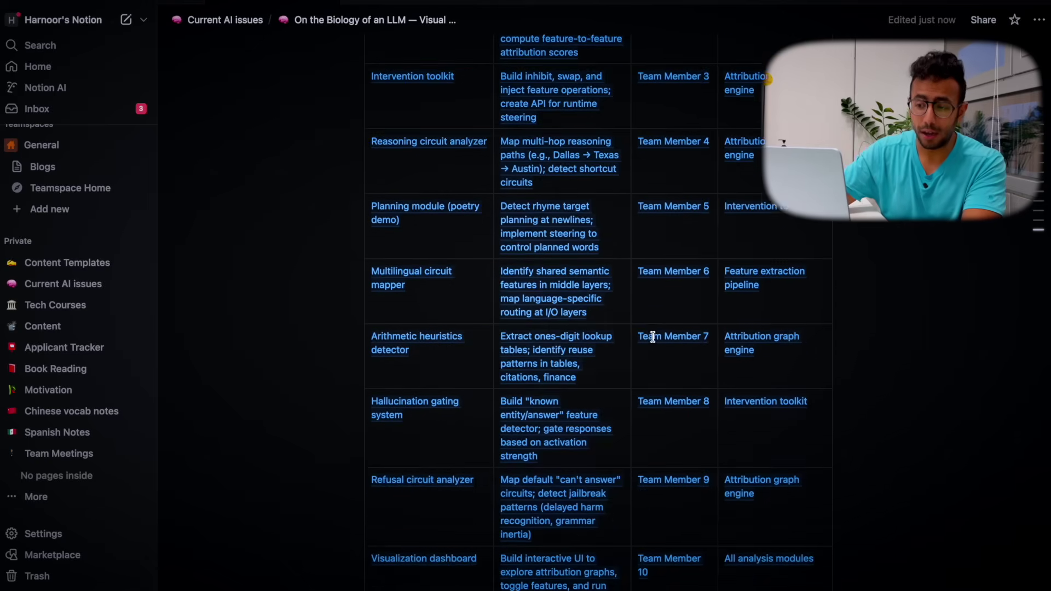
scroll(652, 336, up, 3)
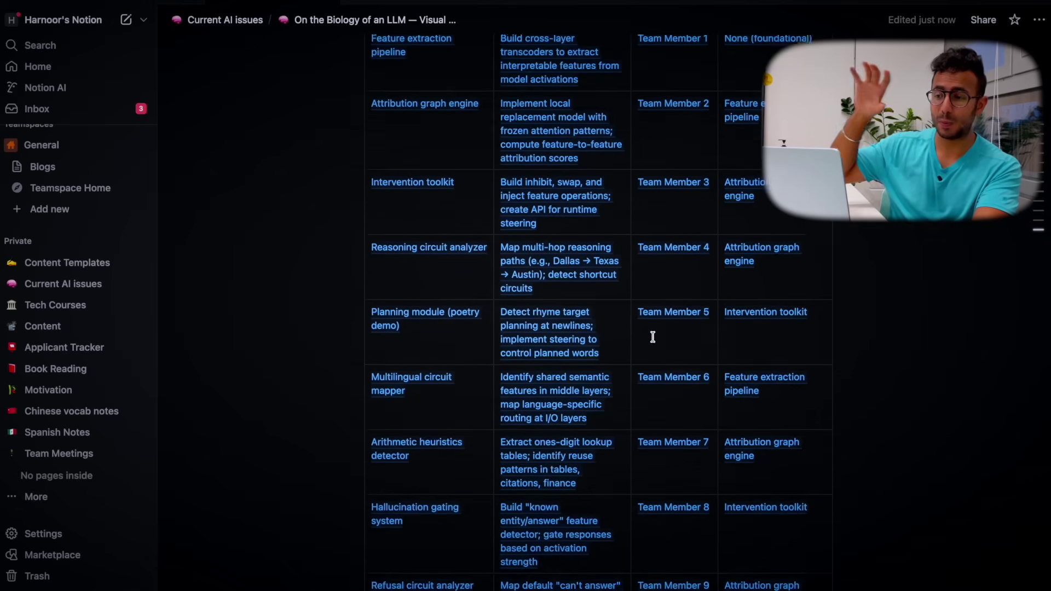
scroll(653, 336, up, 2)
scroll(652, 336, down, 2)
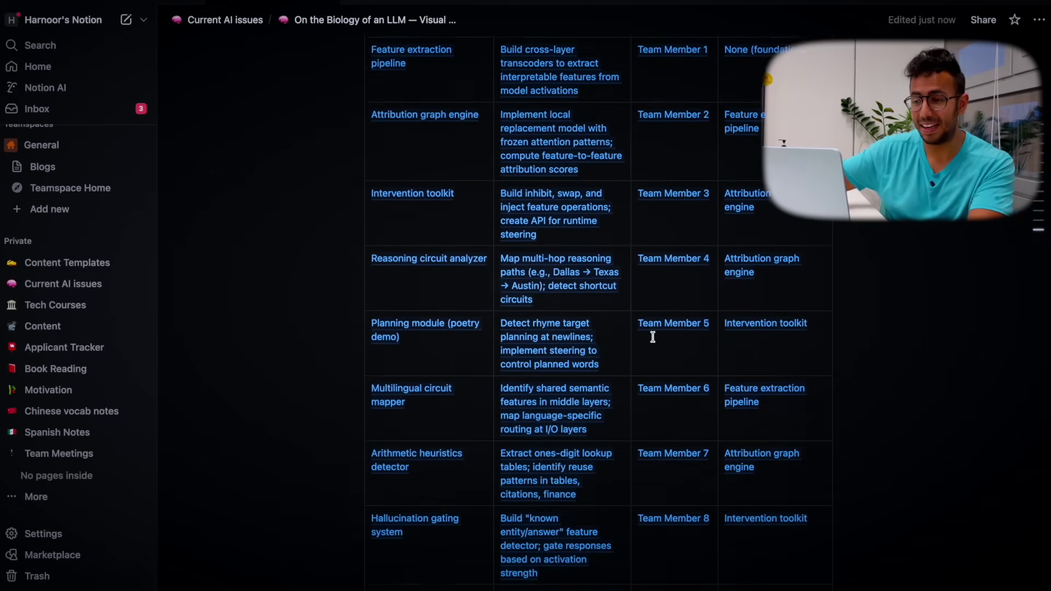
scroll(653, 337, up, 5)
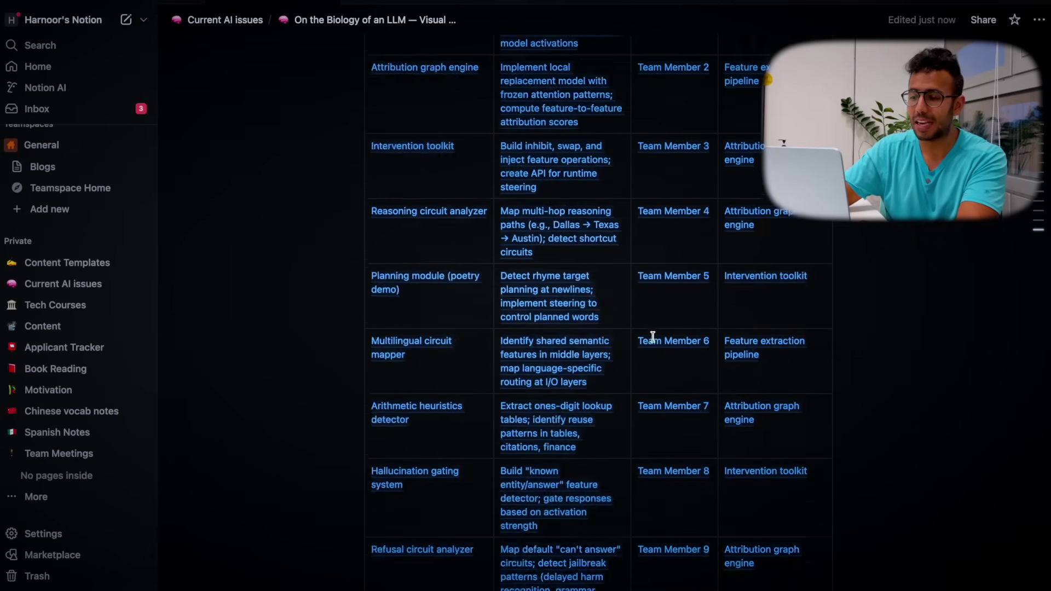
scroll(653, 337, up, 4)
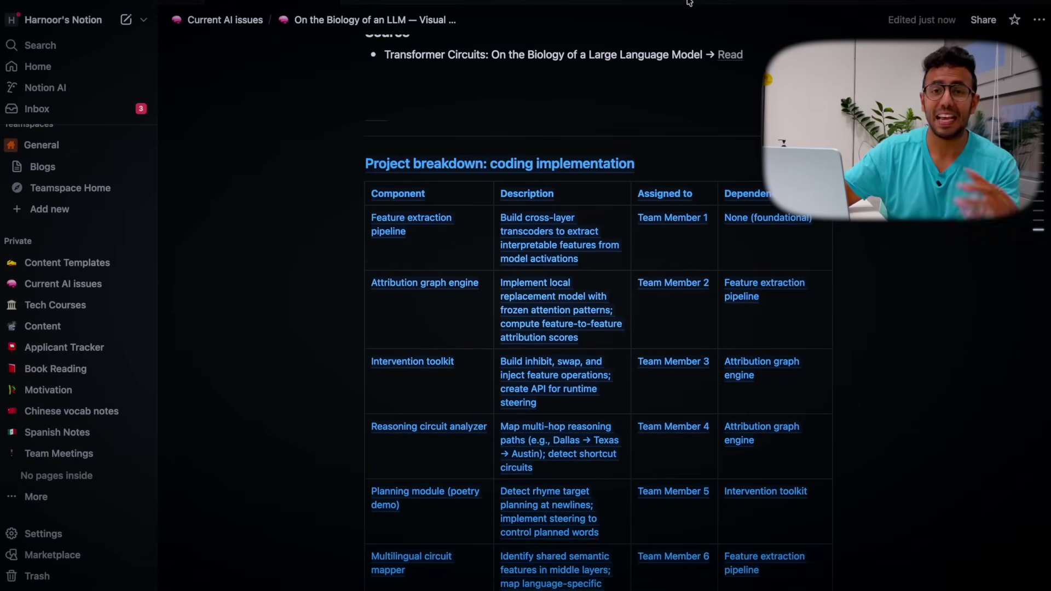
scroll(652, 335, down, 8)
scroll(653, 337, up, 2)
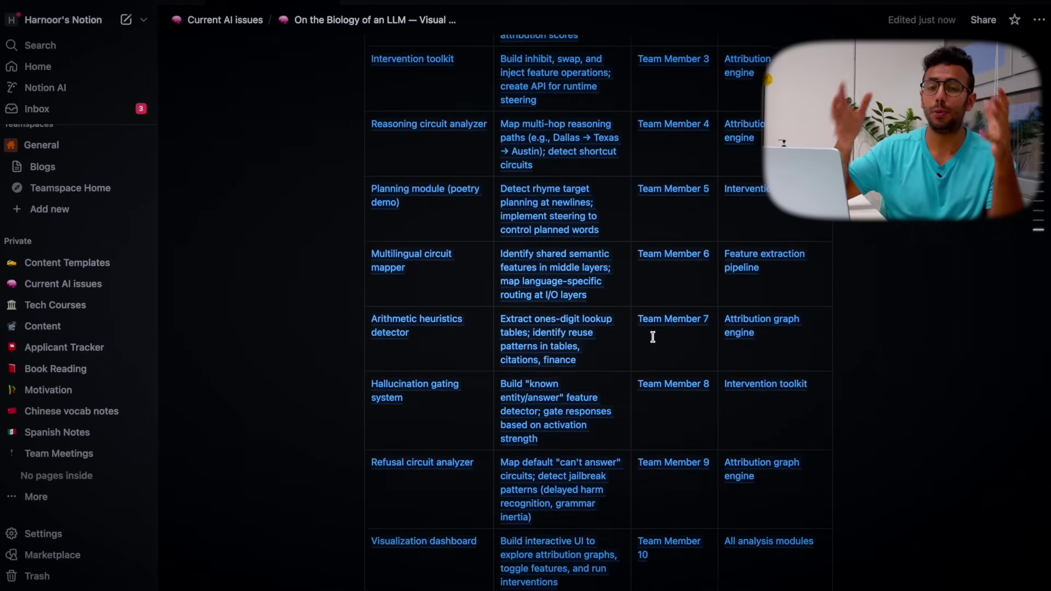
scroll(652, 337, up, 5)
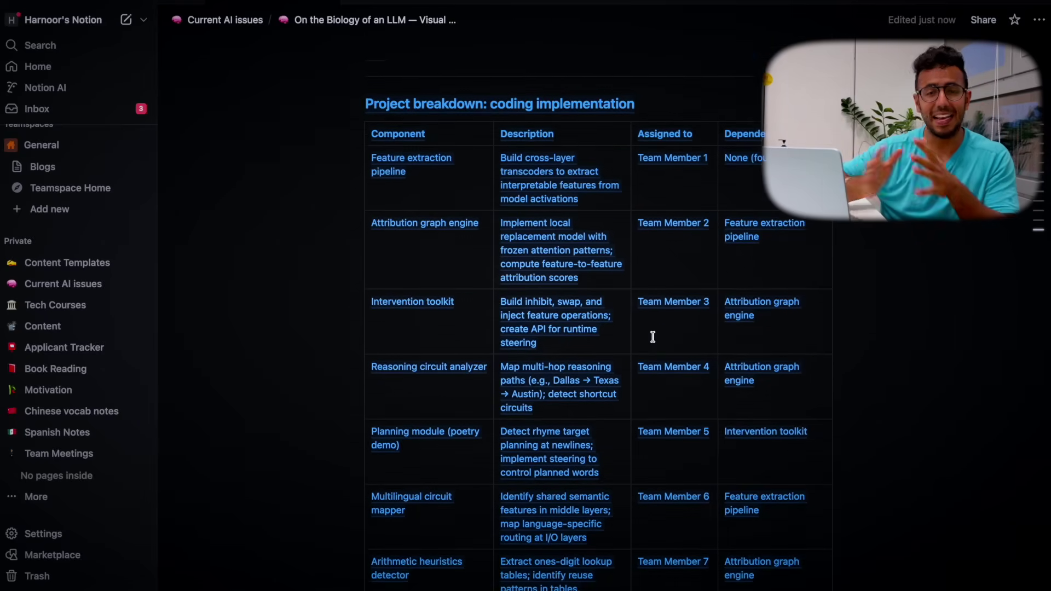
scroll(651, 336, down, 5)
scroll(53, 342, up, 1)
click(53, 342)
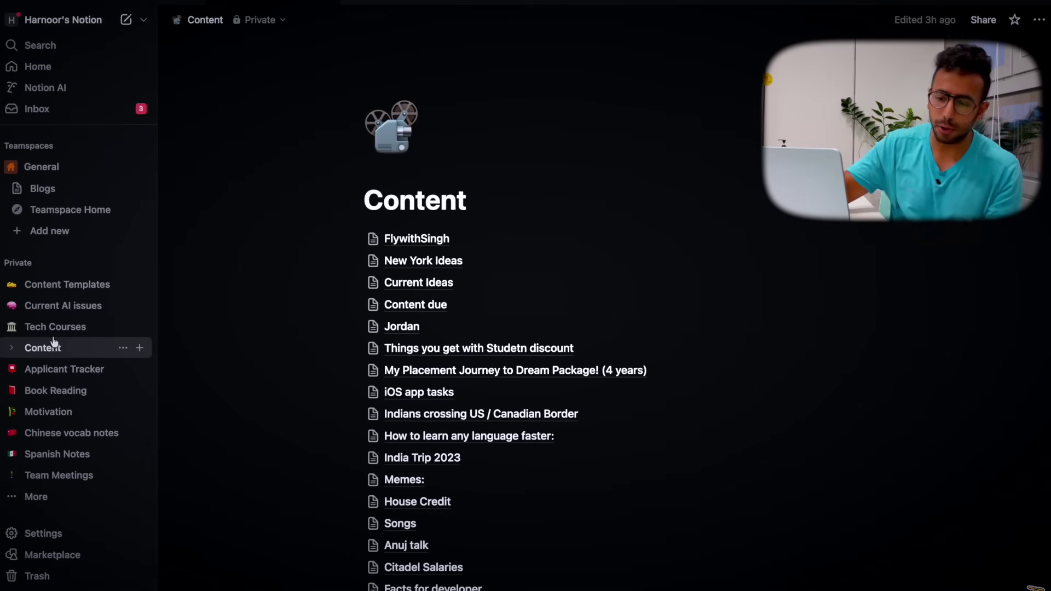
click(65, 393)
scroll(383, 522, down, 7)
scroll(438, 383, down, 3)
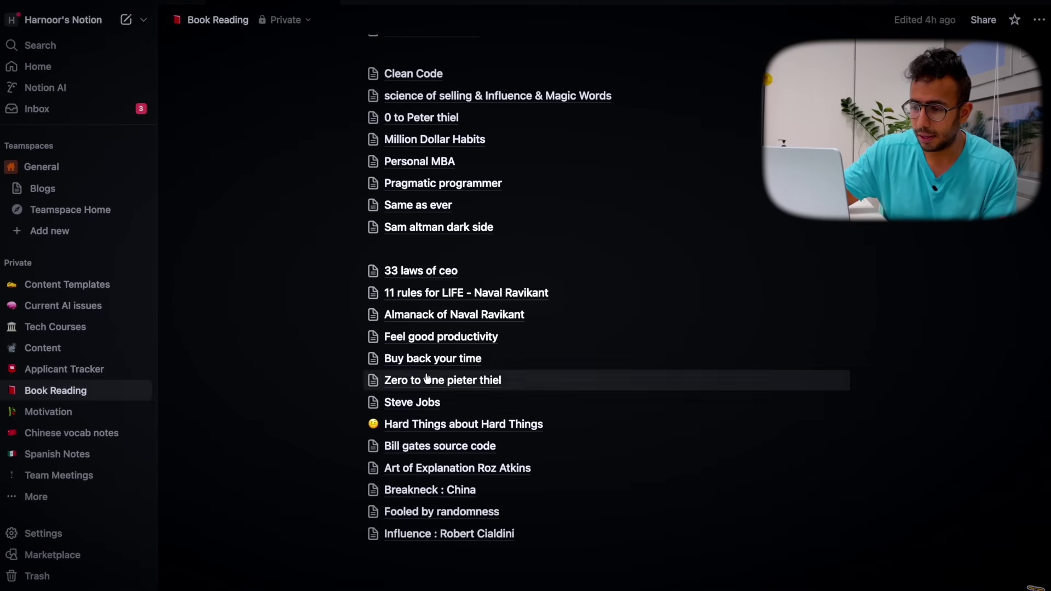
click(415, 272)
scroll(466, 446, down, 15)
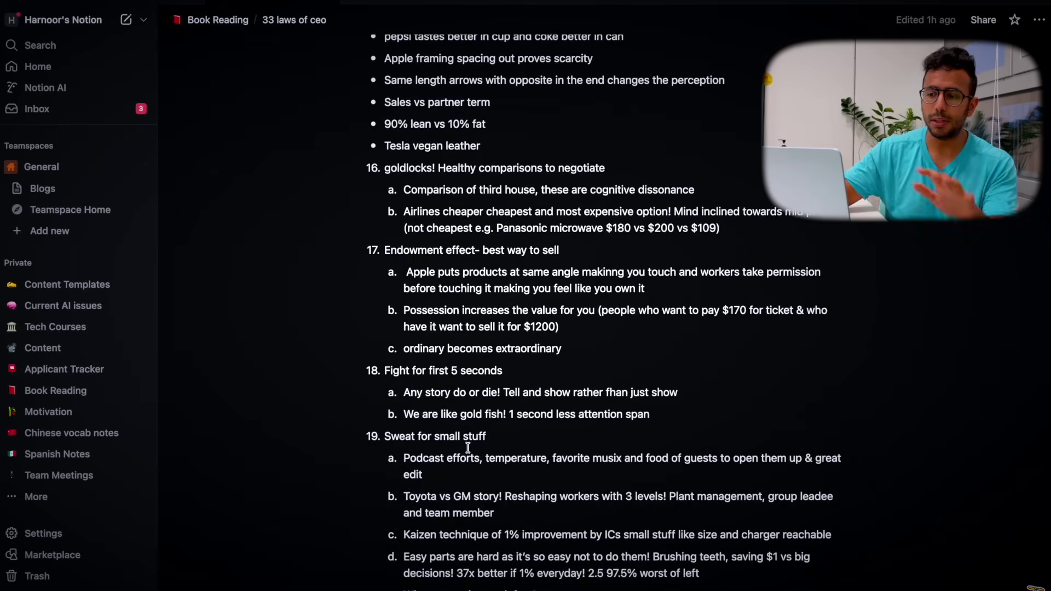
scroll(466, 446, down, 20)
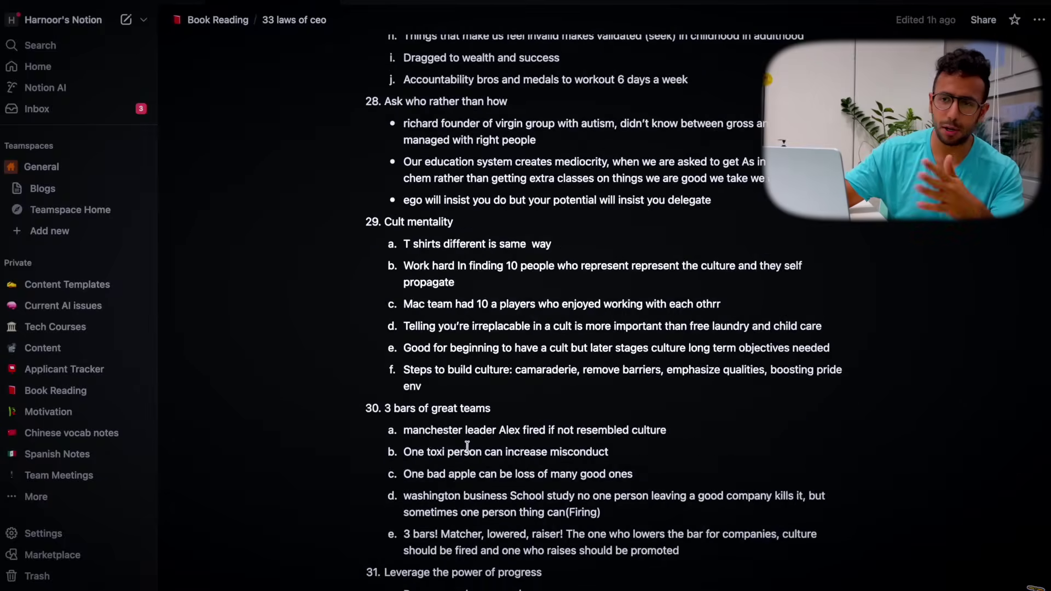
scroll(467, 446, up, 20)
scroll(466, 446, up, 10)
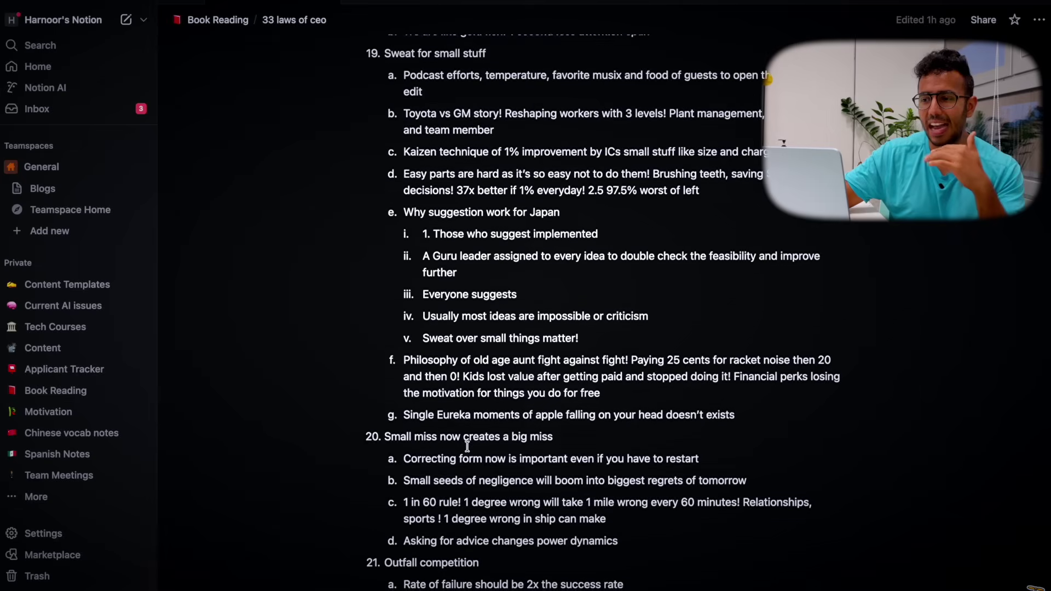
scroll(467, 446, down, 10)
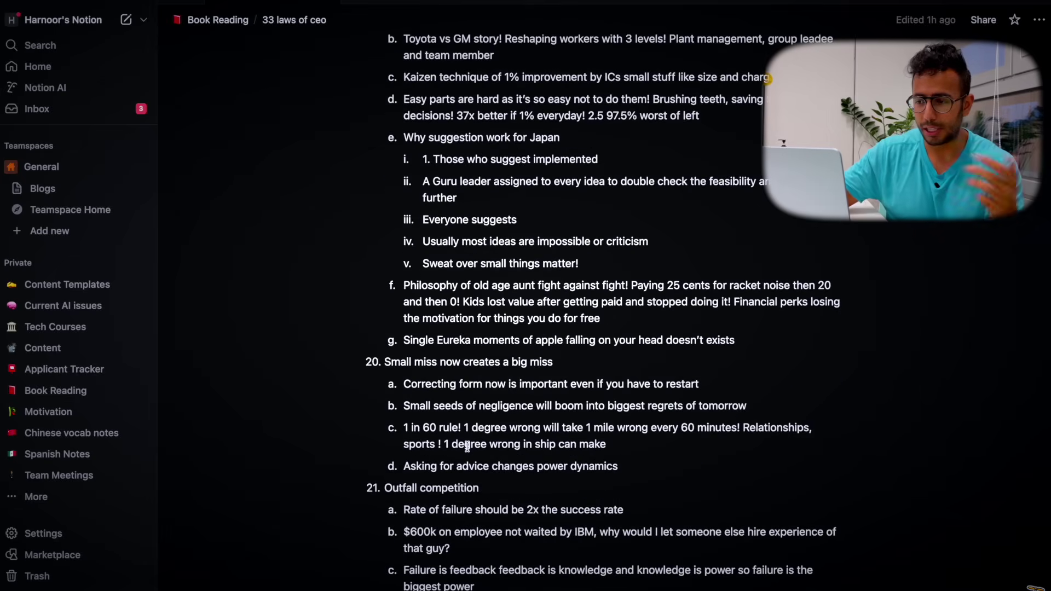
scroll(467, 446, down, 20)
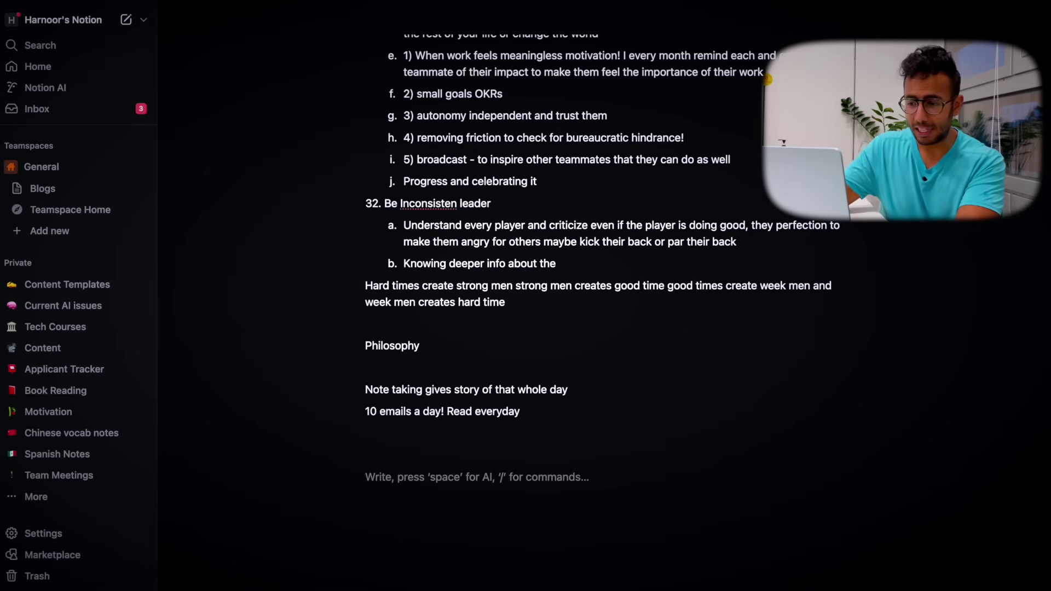
Ask Notion AI for a visual mind map of the 33 Laws notes 'so i can retain in my visual memory'
text(/)
key(BackSpace)
key(space)
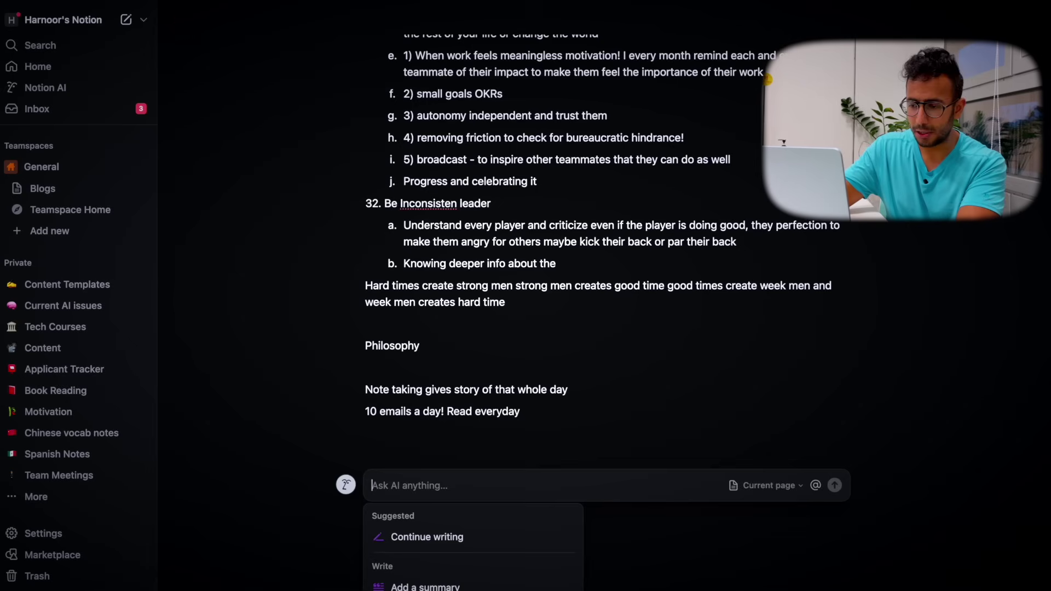
text(make a)
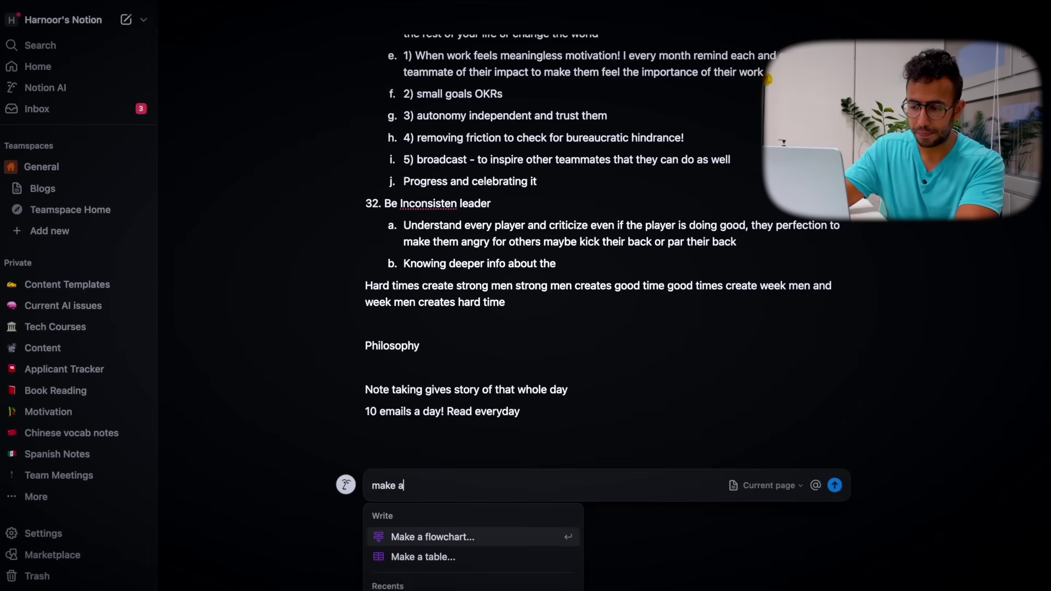
text( visual mind map with broader takewasy and details bel)
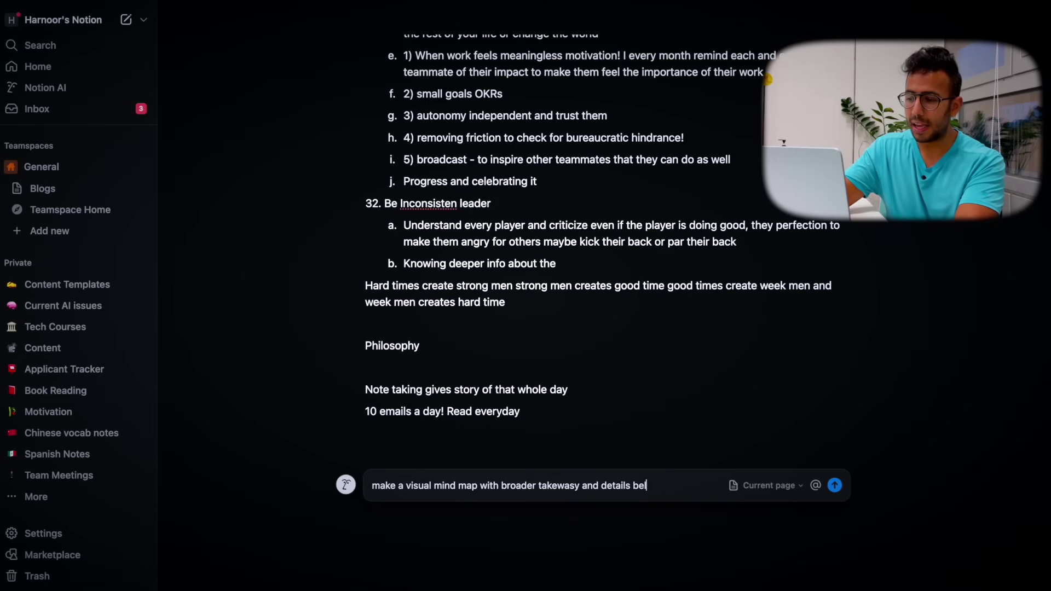
text(so i ca)
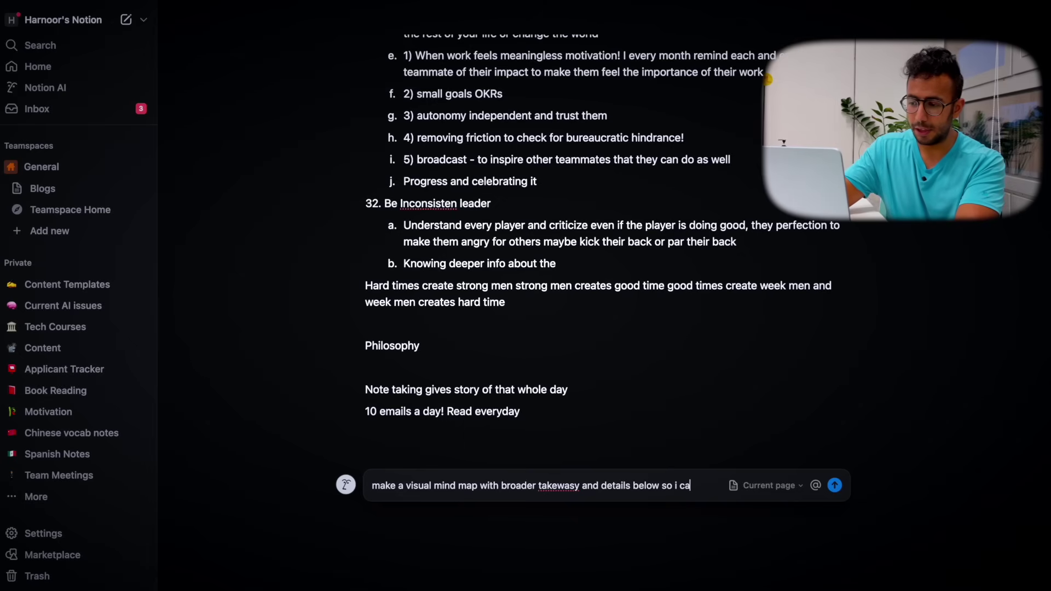
text(n retain in y)
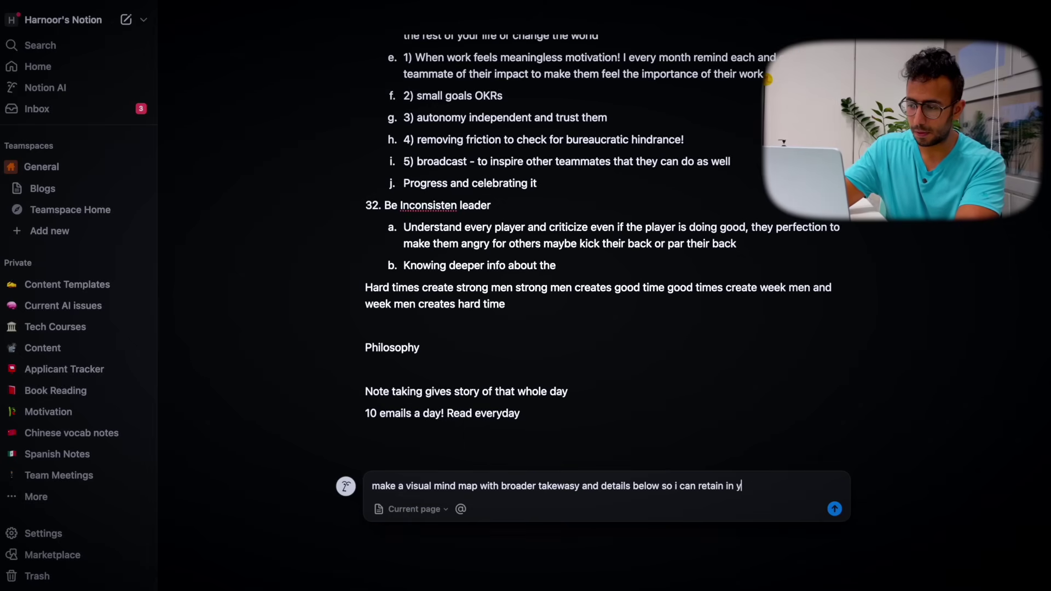
key(BackSpace)
text(my visual memory mermaid)
key(Return)
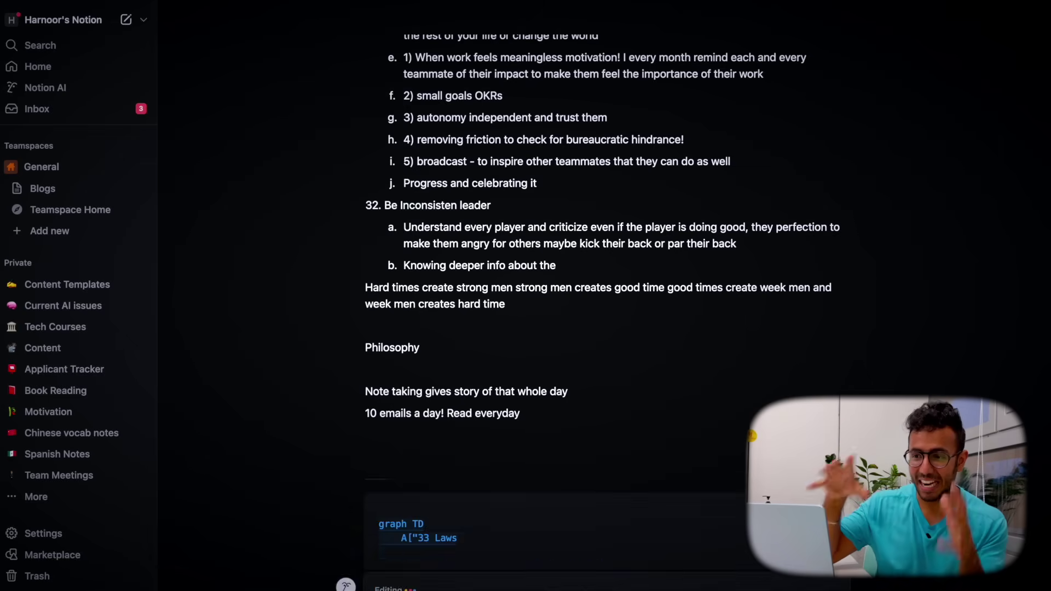
Copy the generated Mermaid mind-map code and keep the AI-generated code block
scroll(635, 481, down, 4)
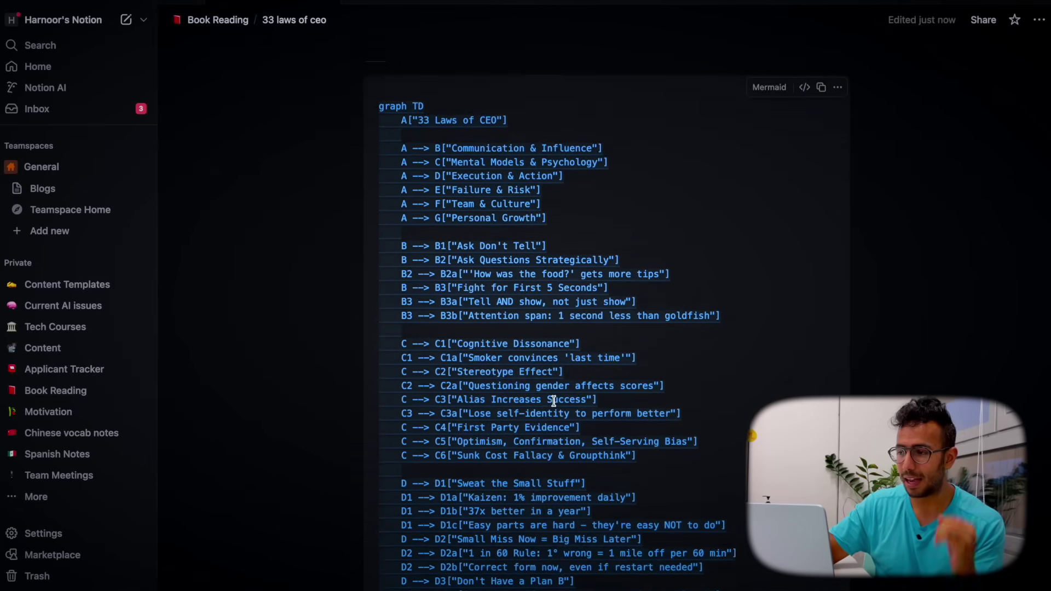
scroll(757, 120, up, 1)
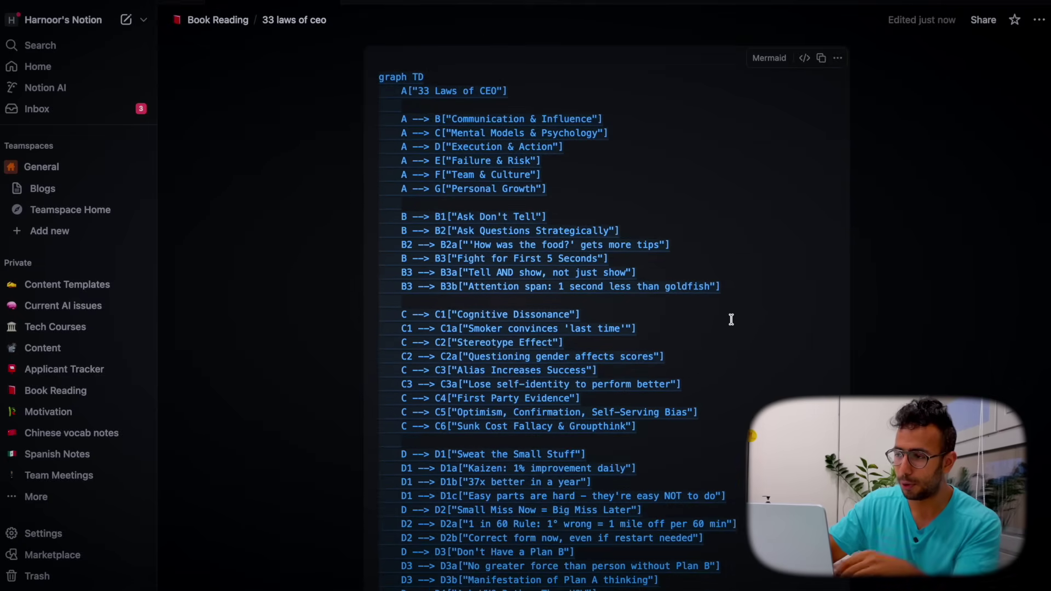
scroll(760, 269, up, 5)
click(820, 202)
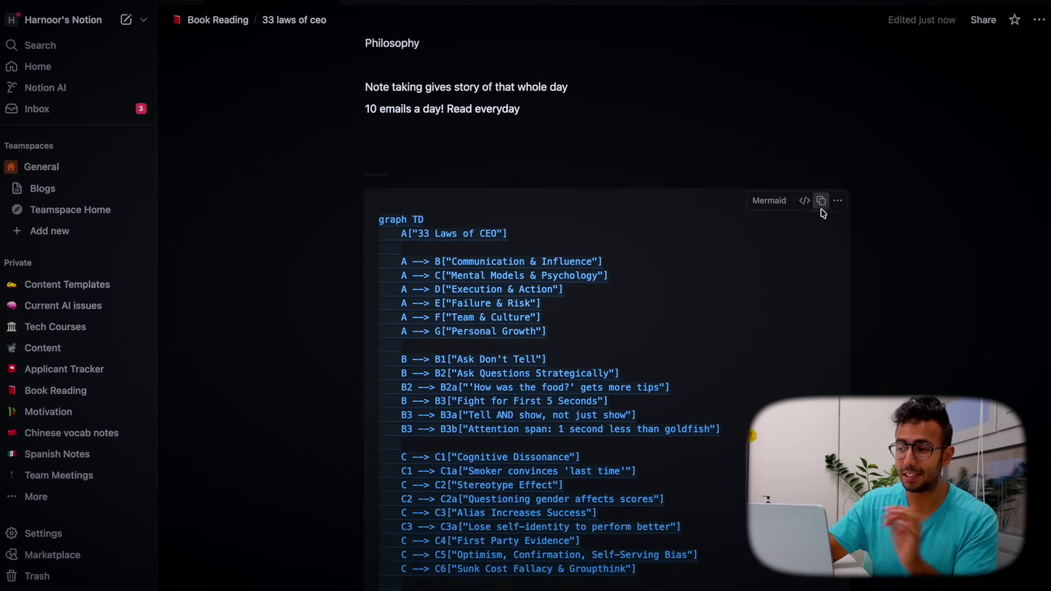
click(571, 341)
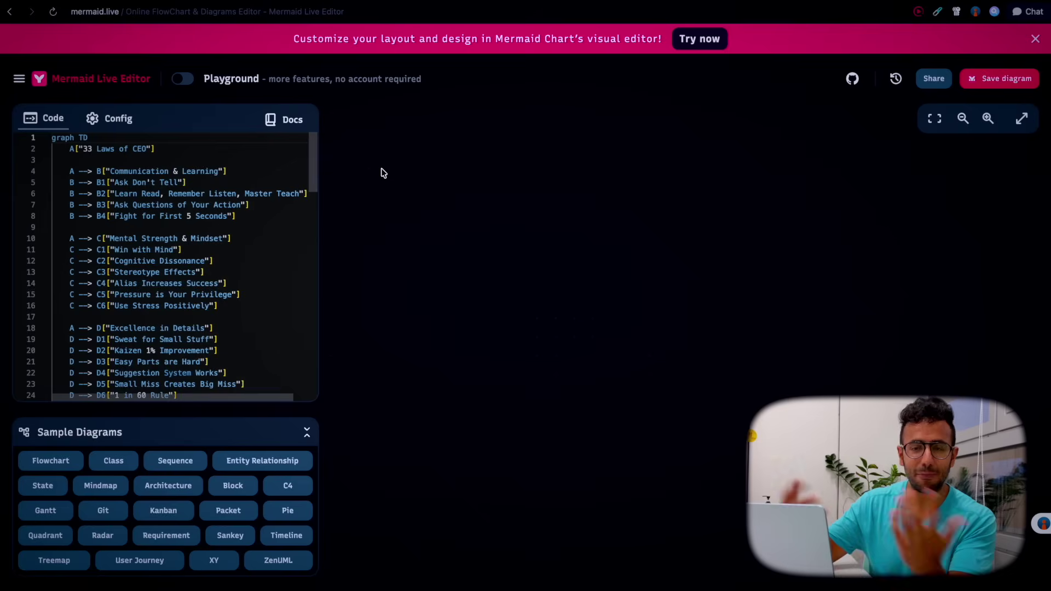
Replace the Mermaid Live Editor code with the copied 33 Laws of CEO mind map and fit it to view
click(235, 249)
key(ctrl+a)
key(ctrl+v)
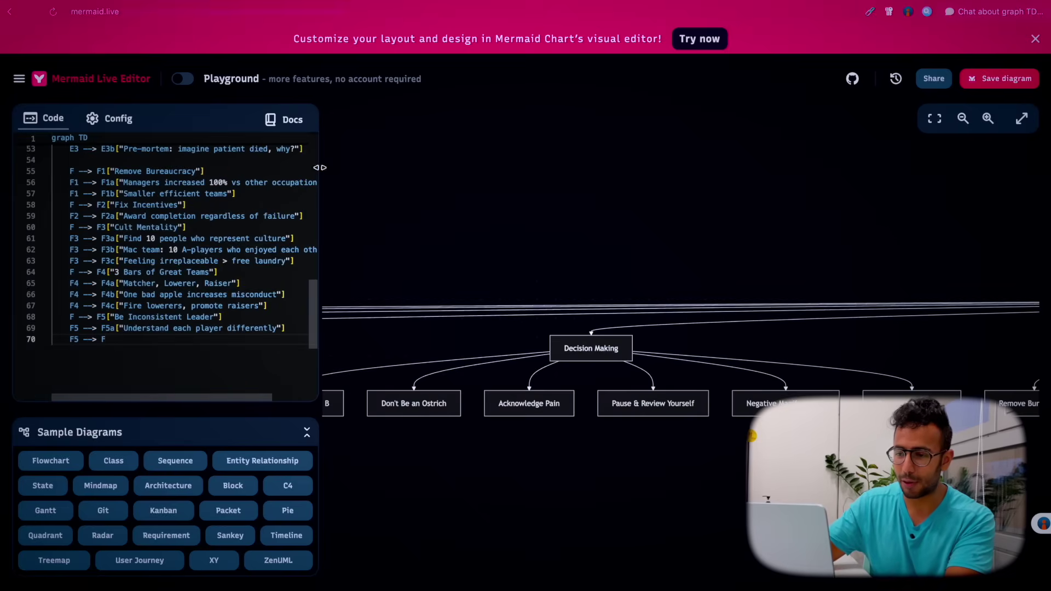
click(933, 117)
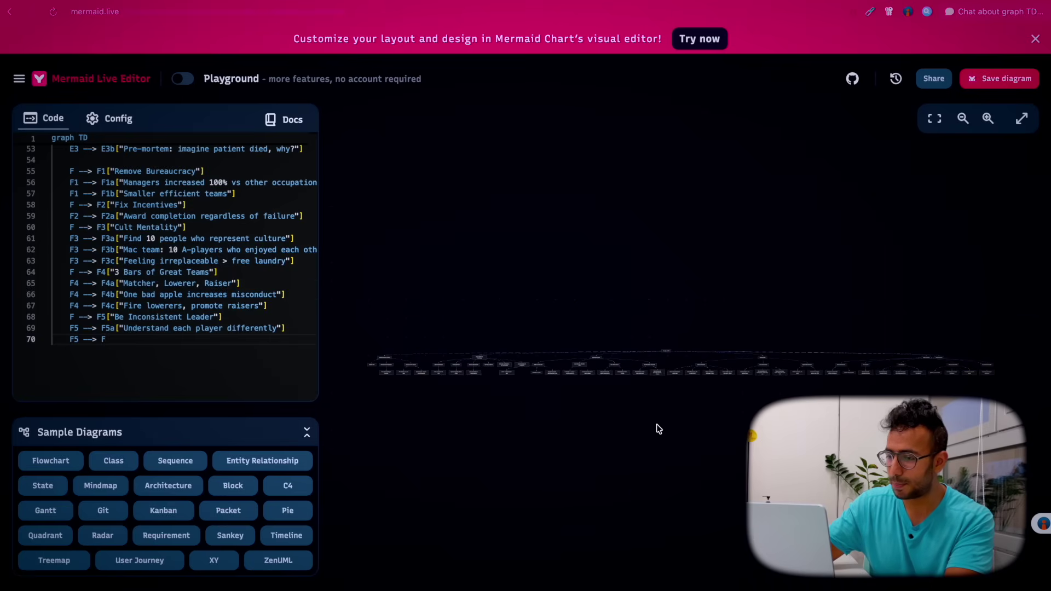
scroll(561, 361, up, 10)
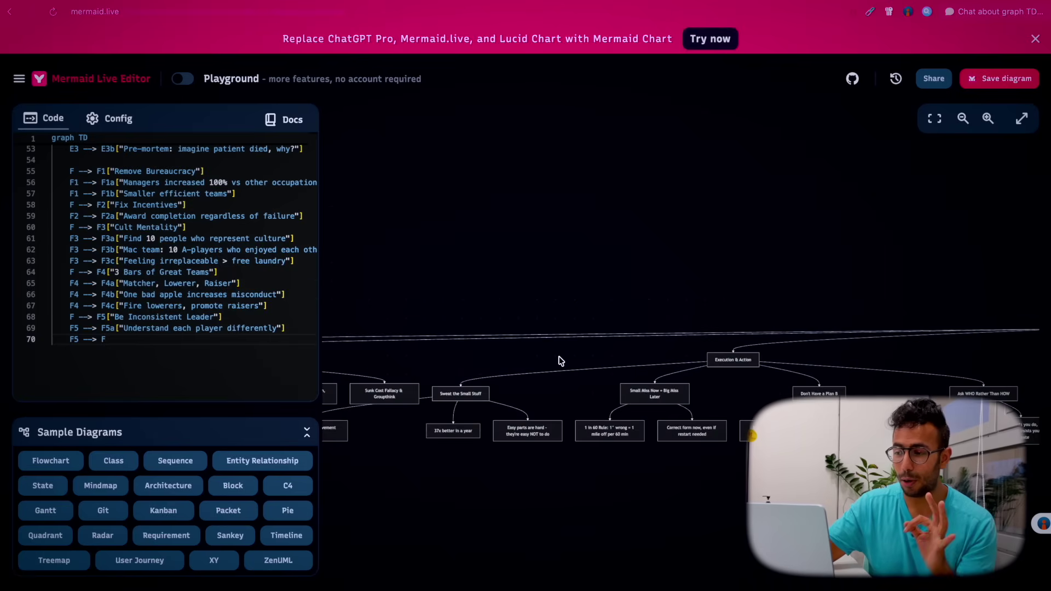
Pan and scroll across the rendered mind map toward the Mental Models & Psychology branch
drag(561, 360, 812, 352)
drag(629, 367, 688, 379)
scroll(628, 379, up, 5)
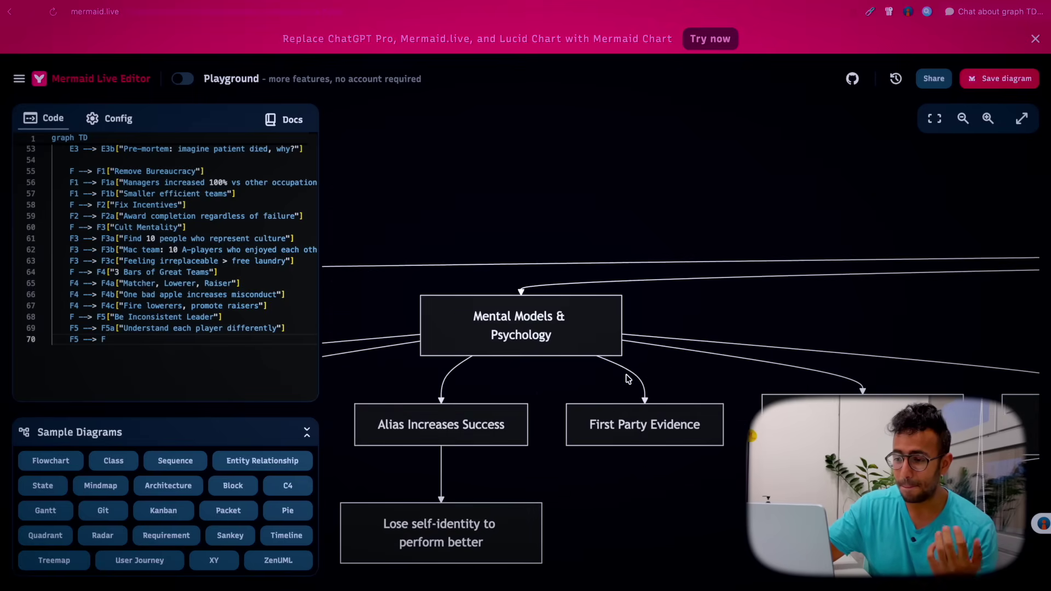
scroll(628, 379, left, 15)
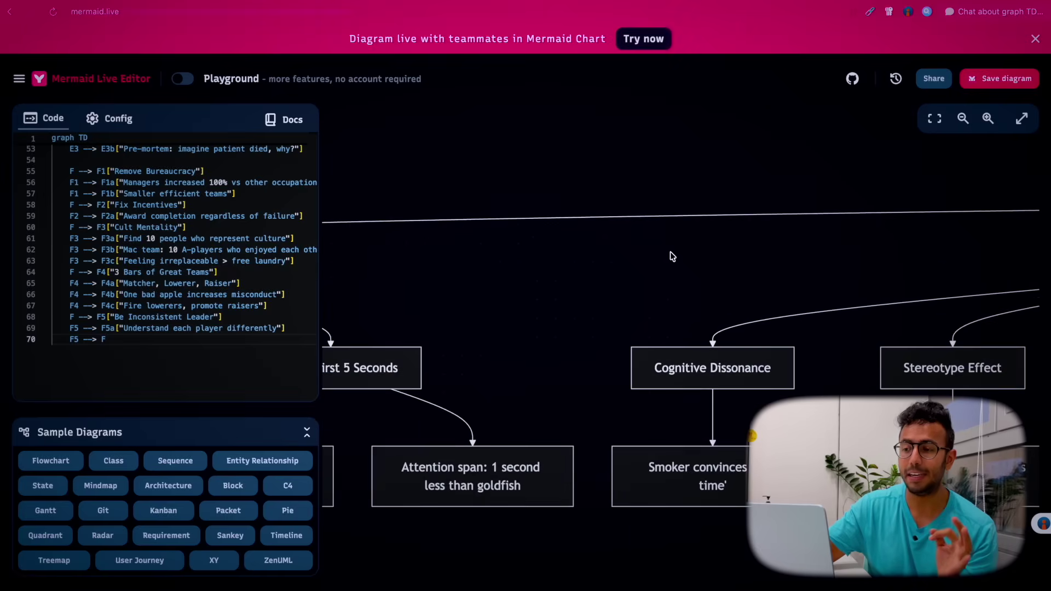
scroll(672, 257, down, 5)
scroll(766, 251, left, 10)
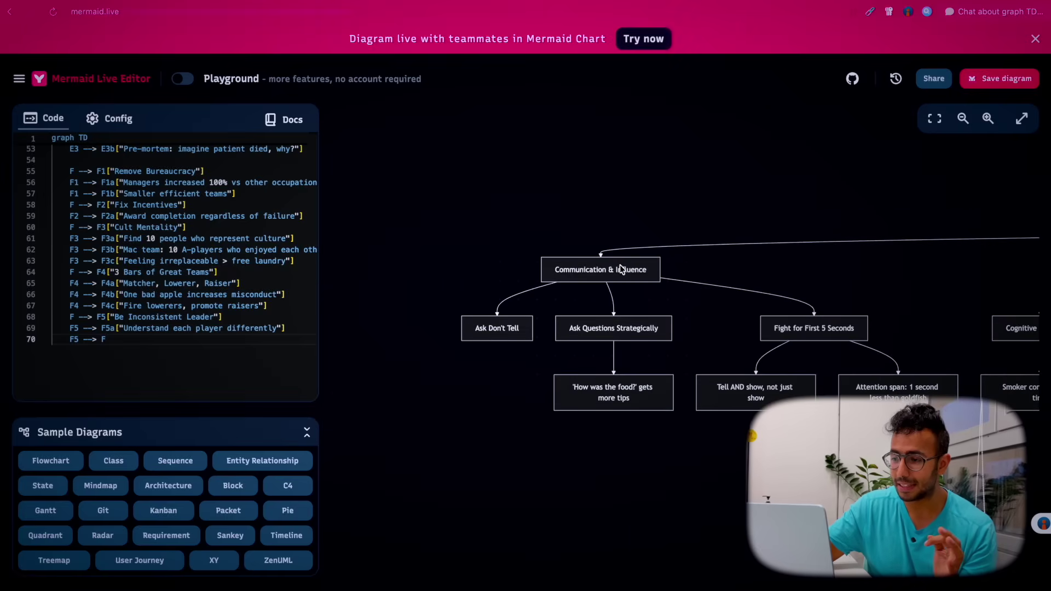
scroll(621, 268, up, 3)
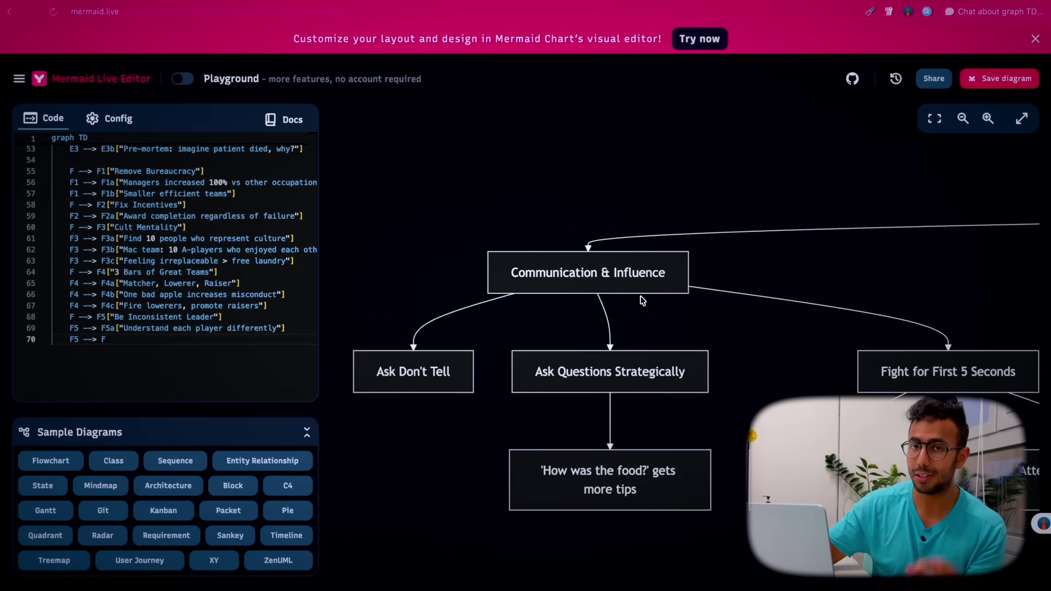
scroll(816, 286, right, 15)
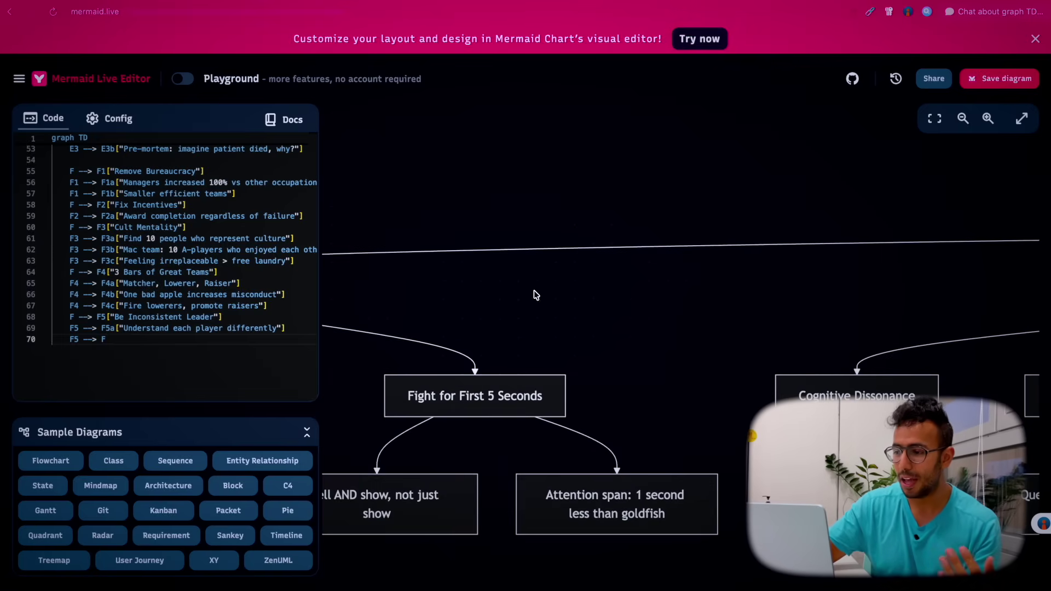
scroll(732, 307, right, 15)
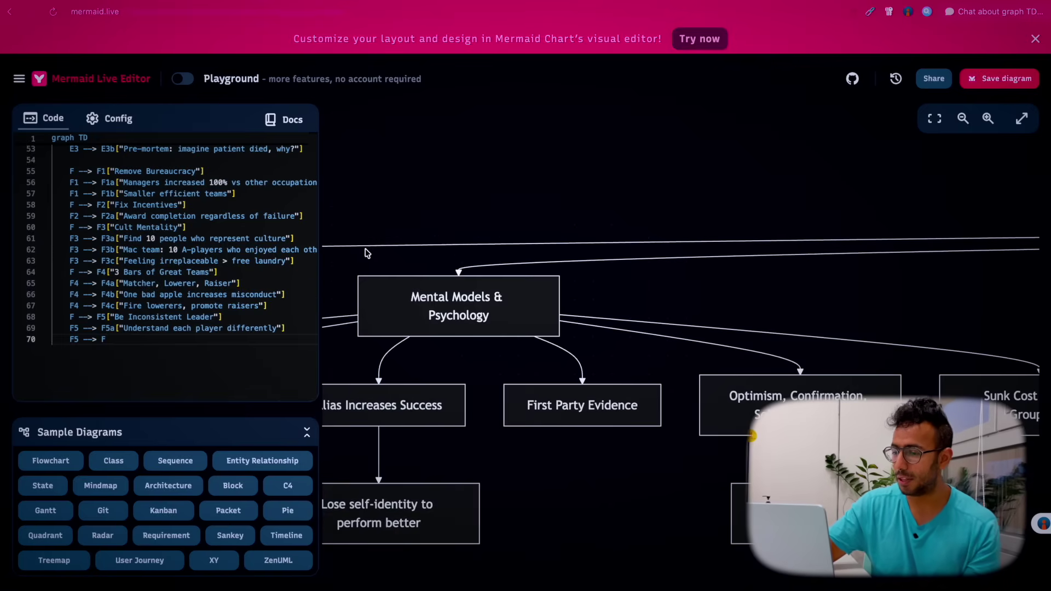
scroll(721, 232, right, 15)
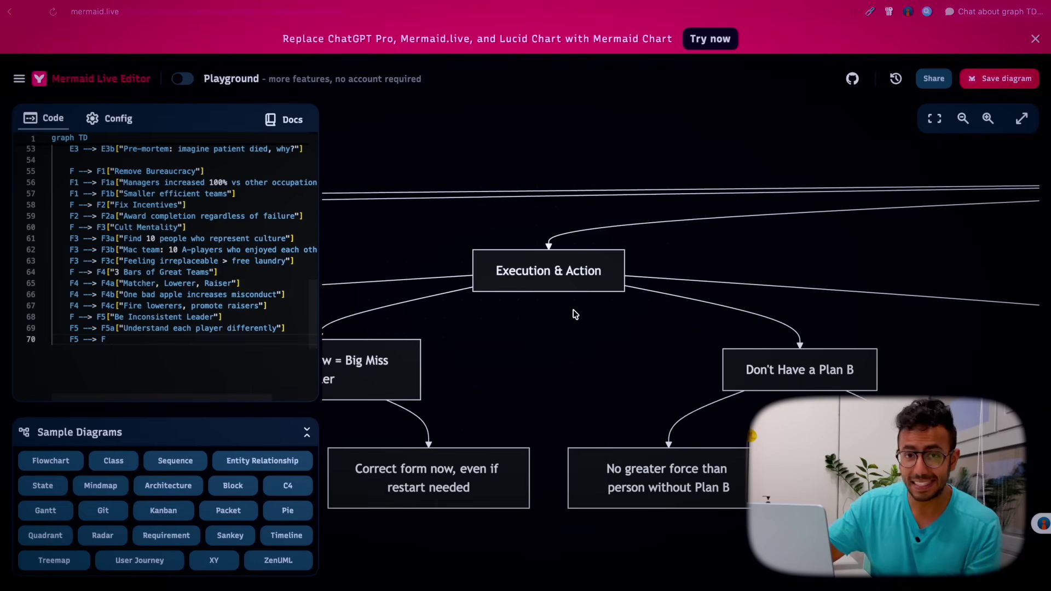
scroll(602, 296, right, 10)
scroll(641, 276, down, 5)
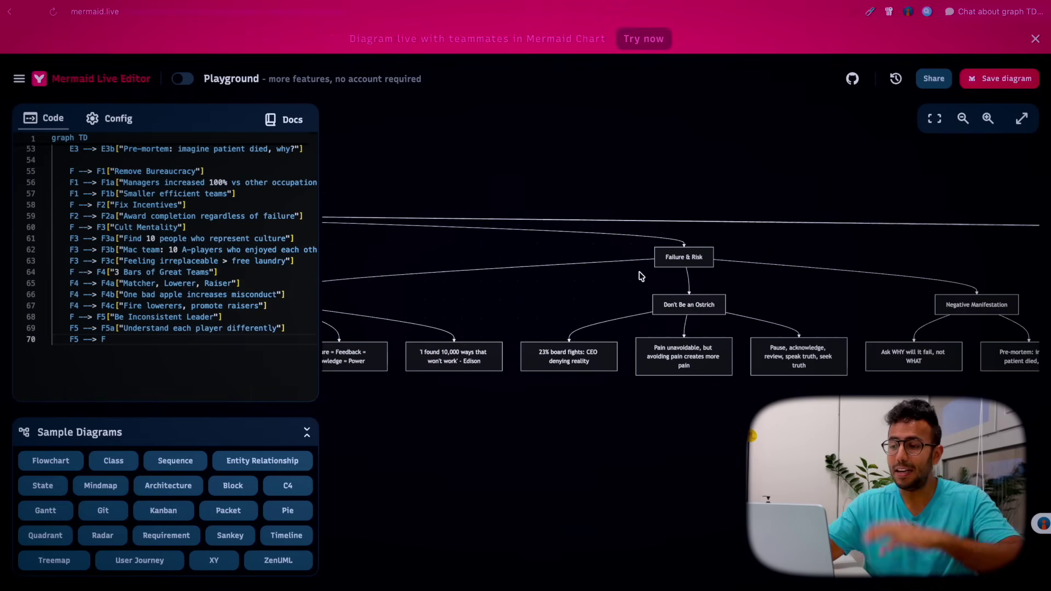
scroll(640, 276, down, 3)
scroll(640, 277, left, 8)
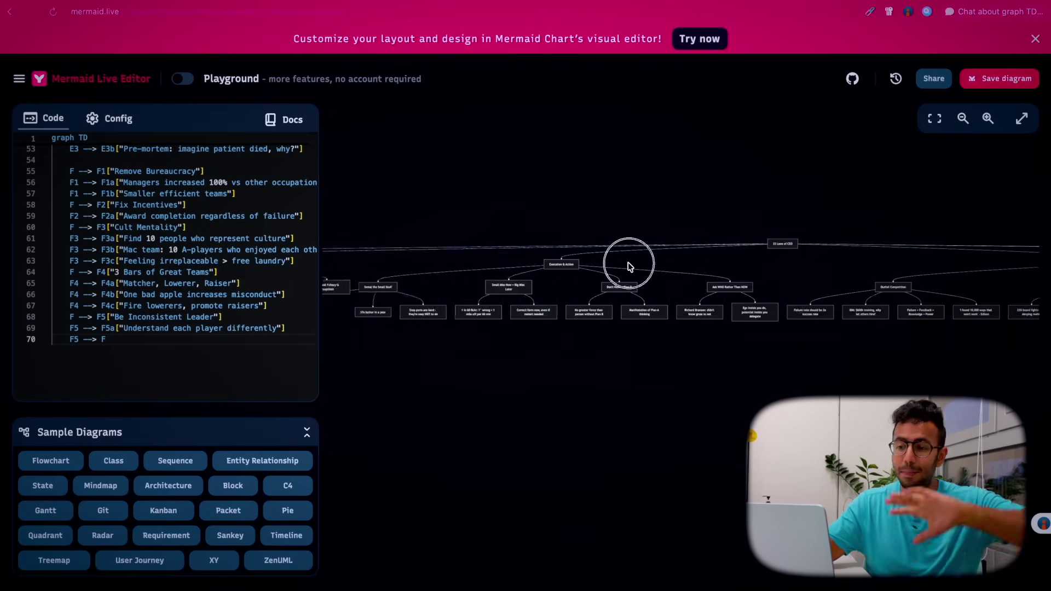
Pan the diagram to reveal Execution & Action, Cognitive Dissonance, Optimism and Kaizen nodes
drag(630, 267, 744, 266)
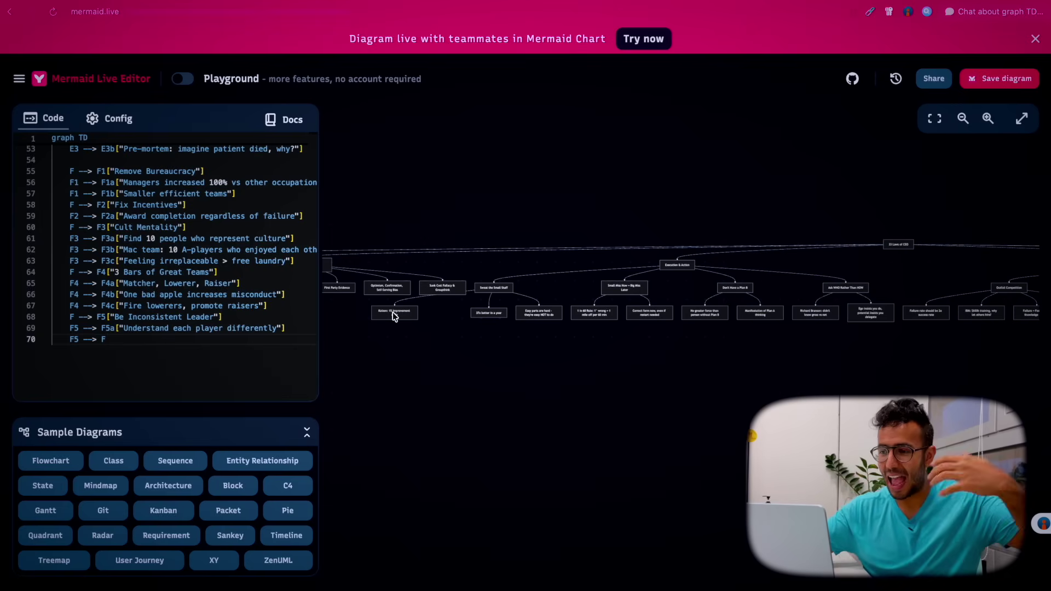
scroll(372, 269, up, 5)
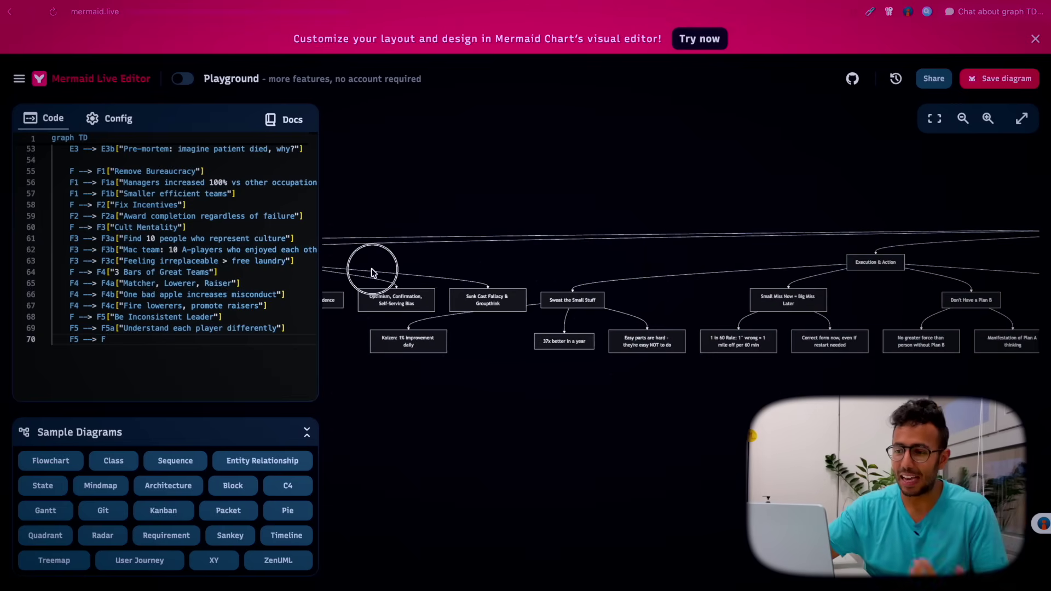
drag(372, 272, 594, 275)
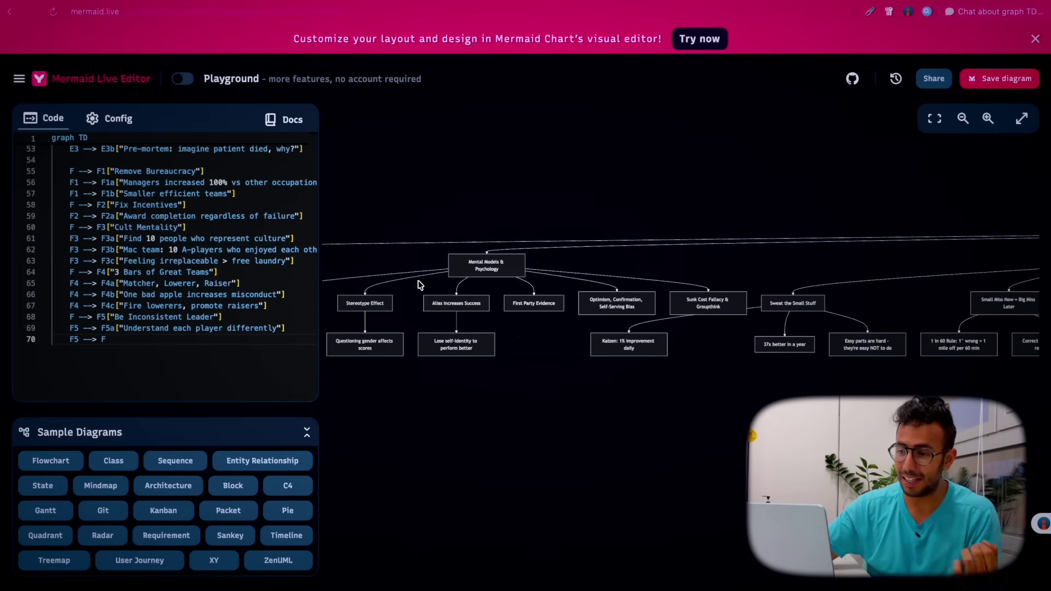
scroll(399, 293, up, 8)
drag(398, 293, 797, 262)
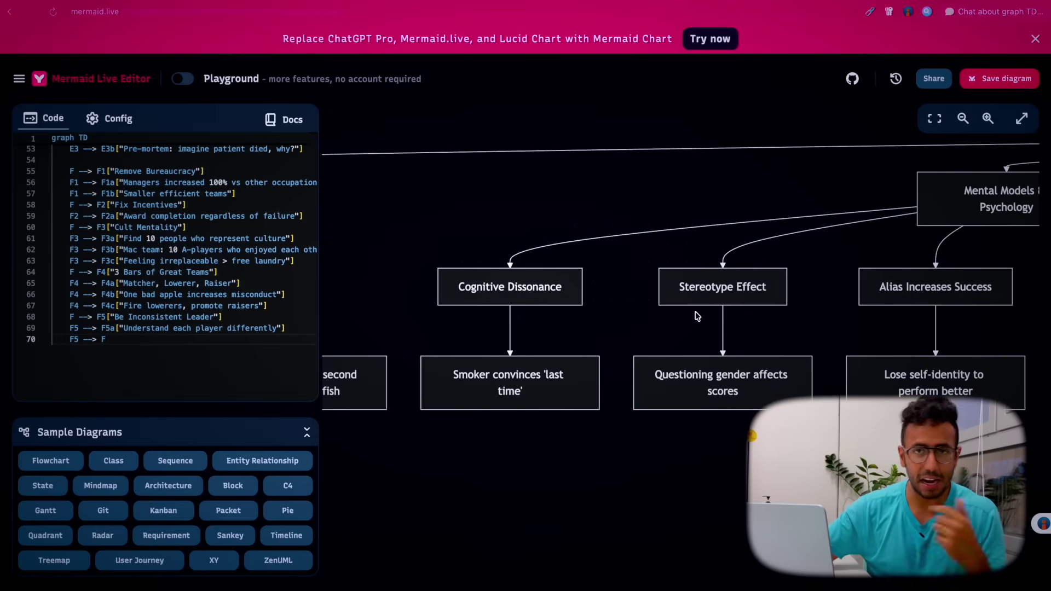
drag(720, 308, 500, 316)
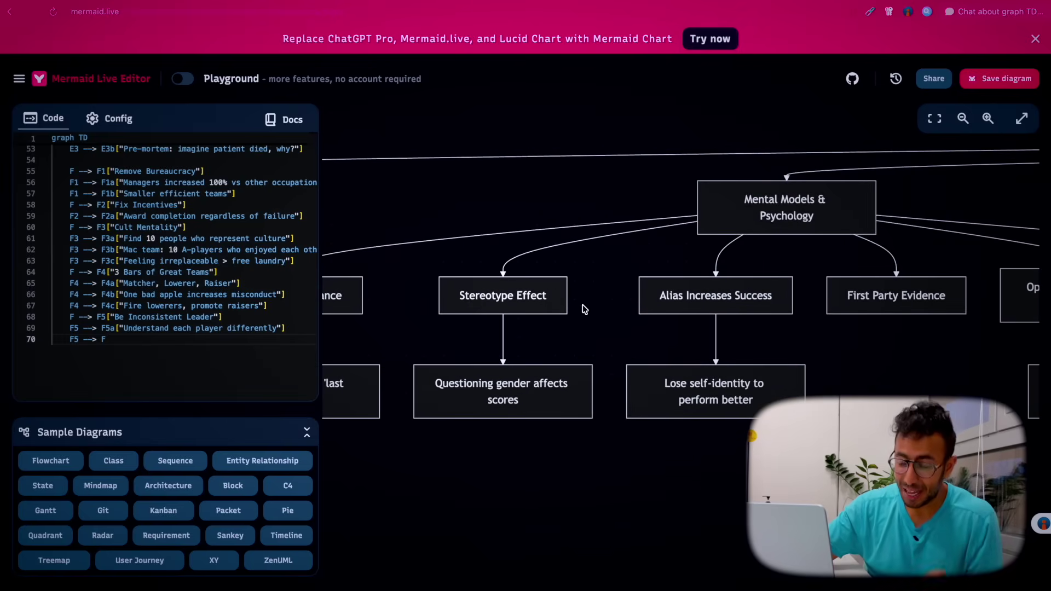
drag(790, 312, 638, 315)
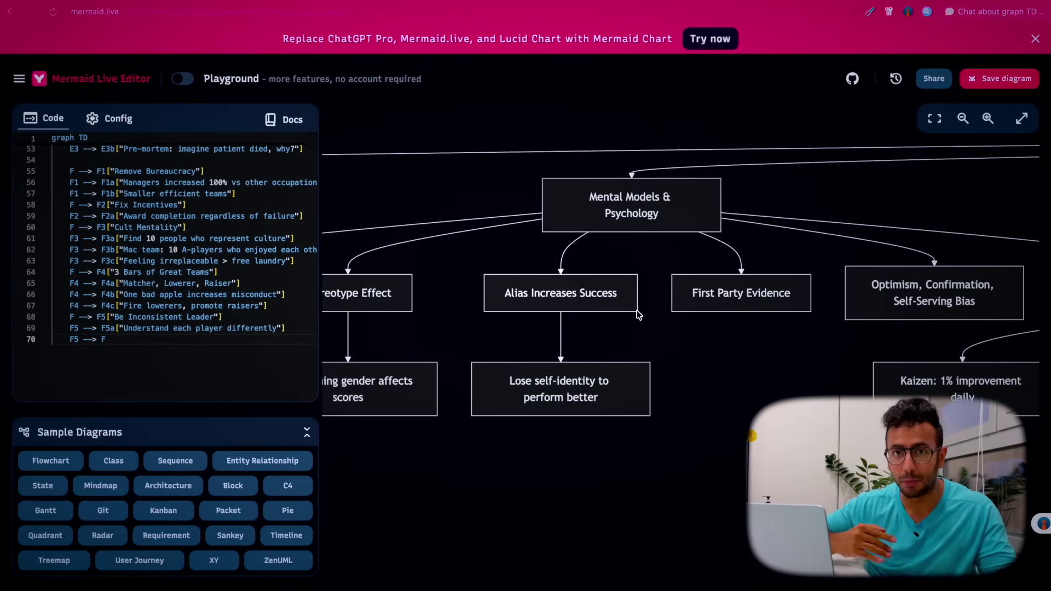
Switch from Mermaid Live Editor back to the Notion window
key(super+Tab)
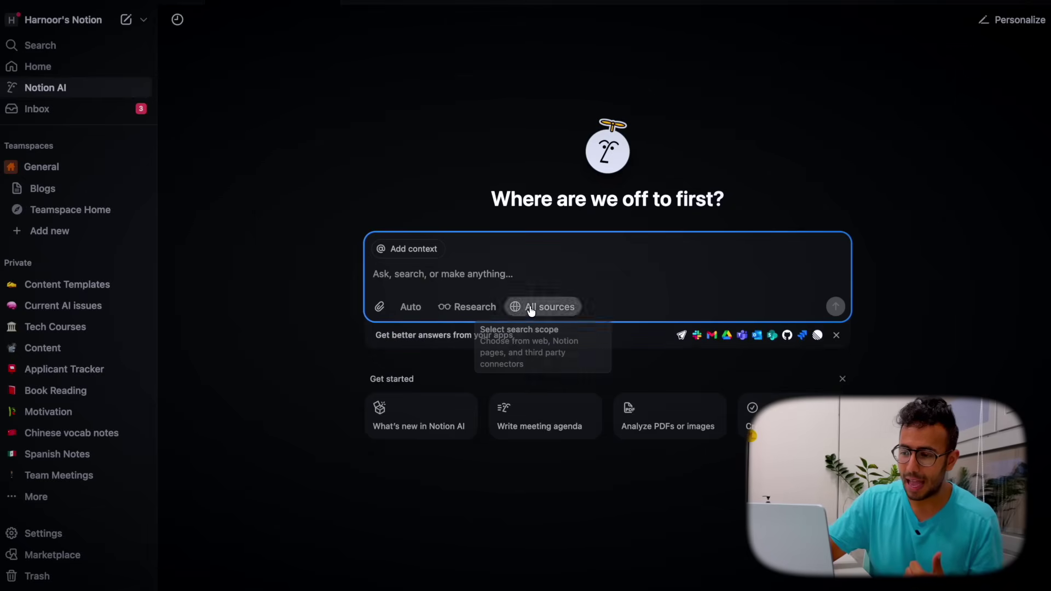
click(530, 310)
mouse_move(598, 393)
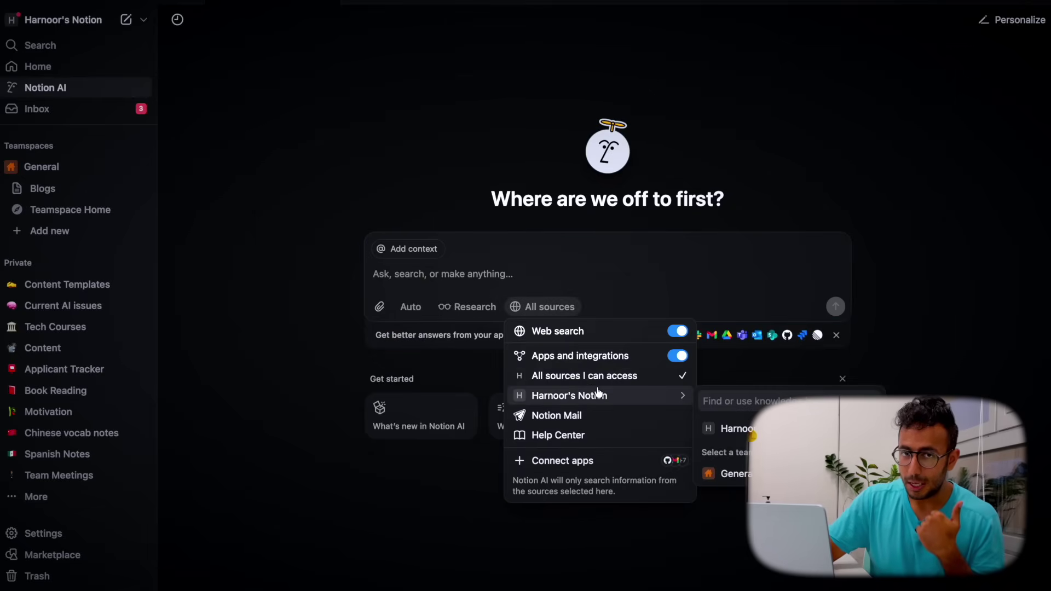
click(575, 460)
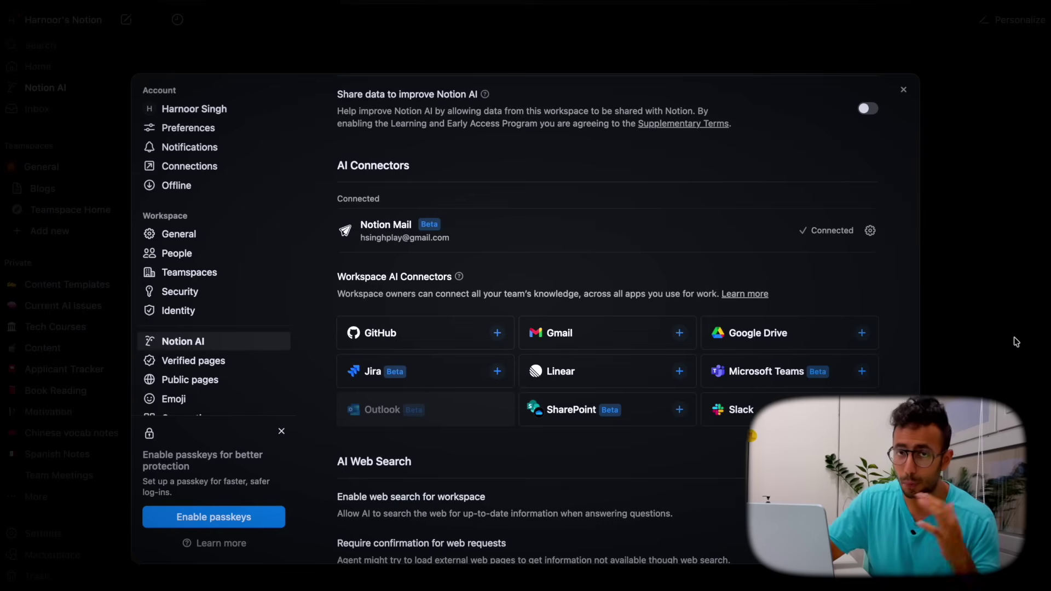
click(1001, 348)
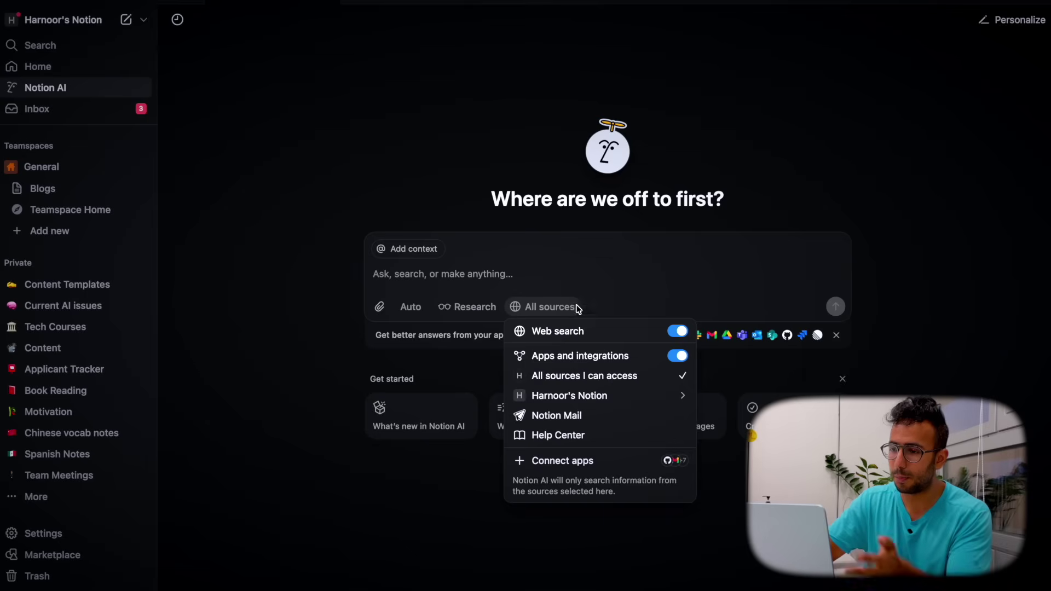
Write a Notion AI prompt asking it to go to email and fetch the last 10 emails
click(494, 277)
text(go to my meail)
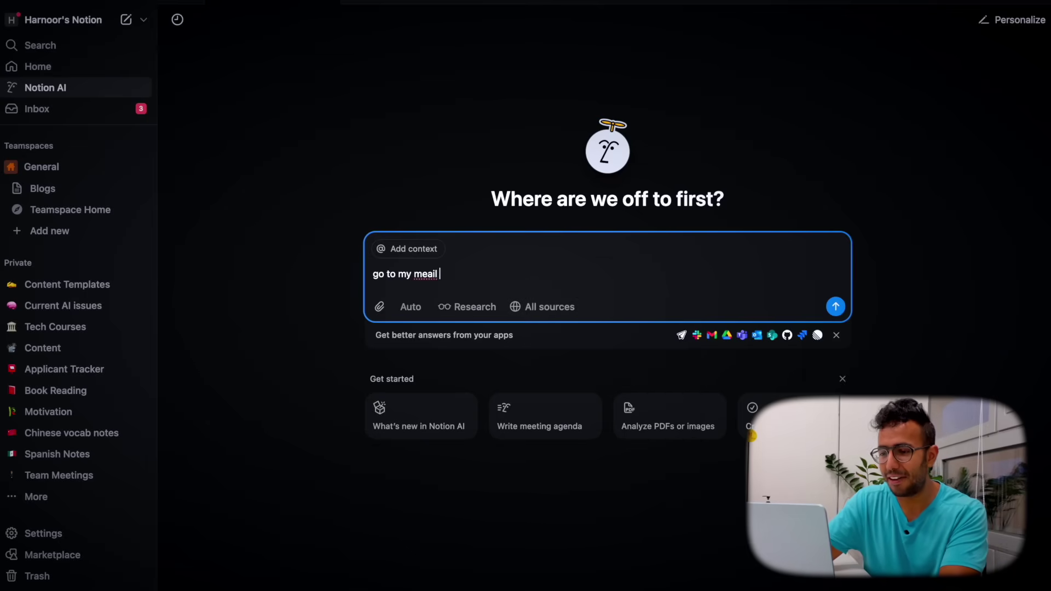
key(BackSpace)
key(BackSpace)
key(BackSpace)
key(BackSpace)
key(BackSpace)
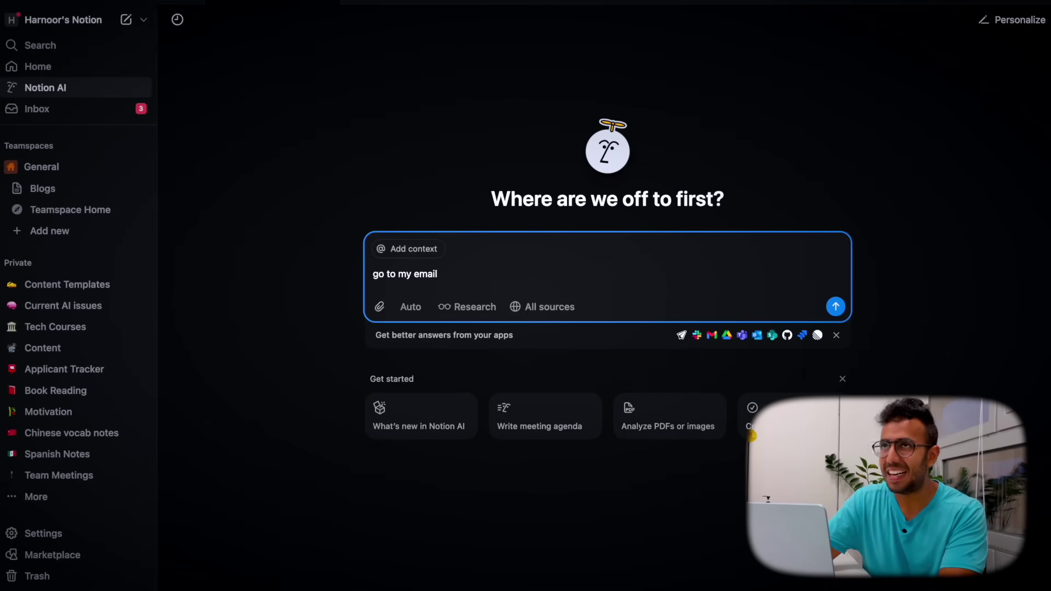
text(email and fetch last)
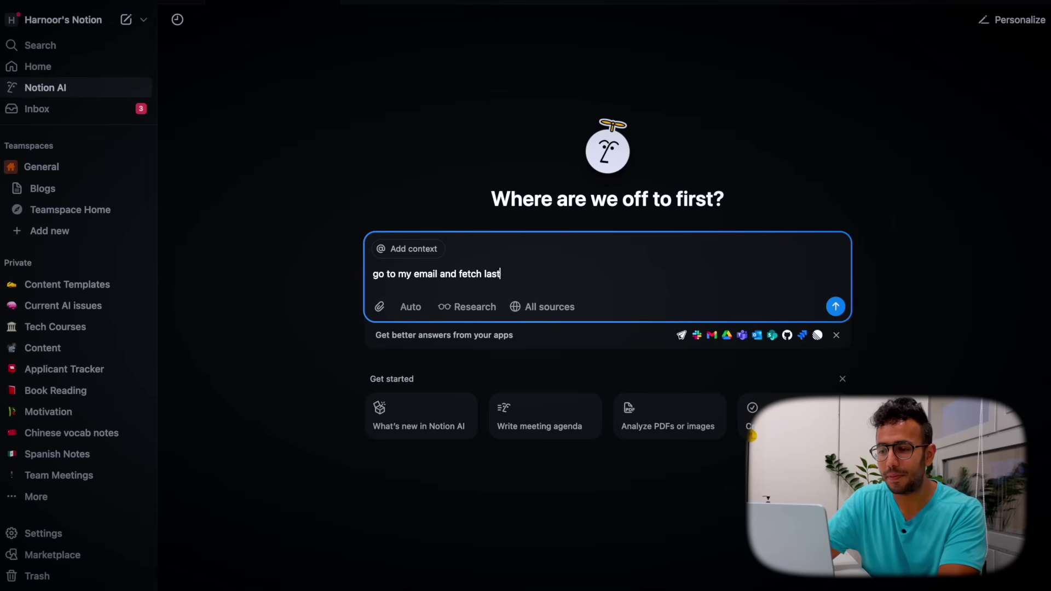
text( 10 emails)
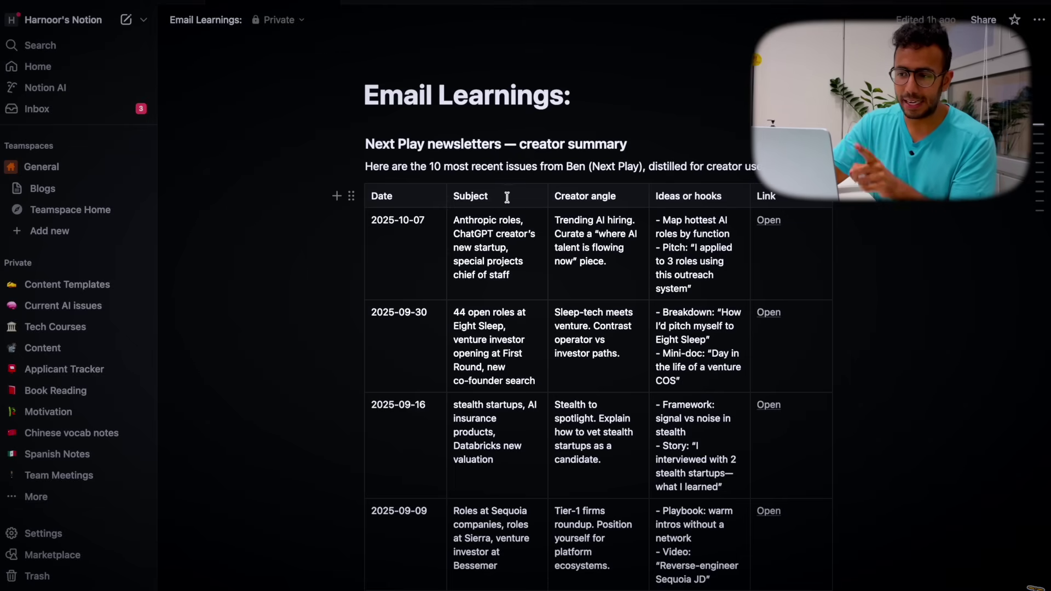
Select the first row's Creator angle and Ideas or hooks cells in the newsletter table
drag(623, 241, 569, 201)
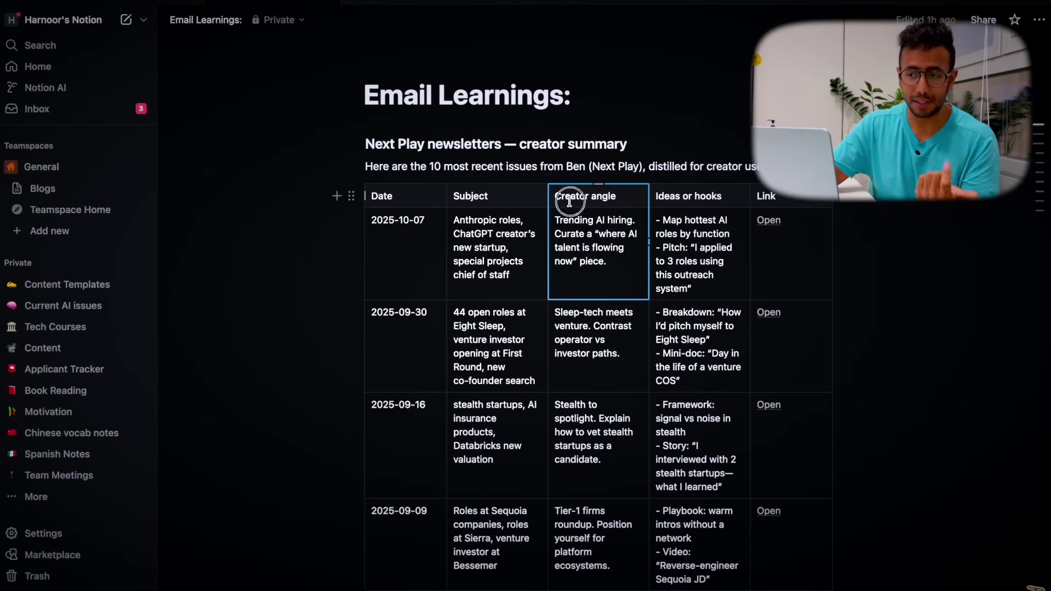
click(710, 243)
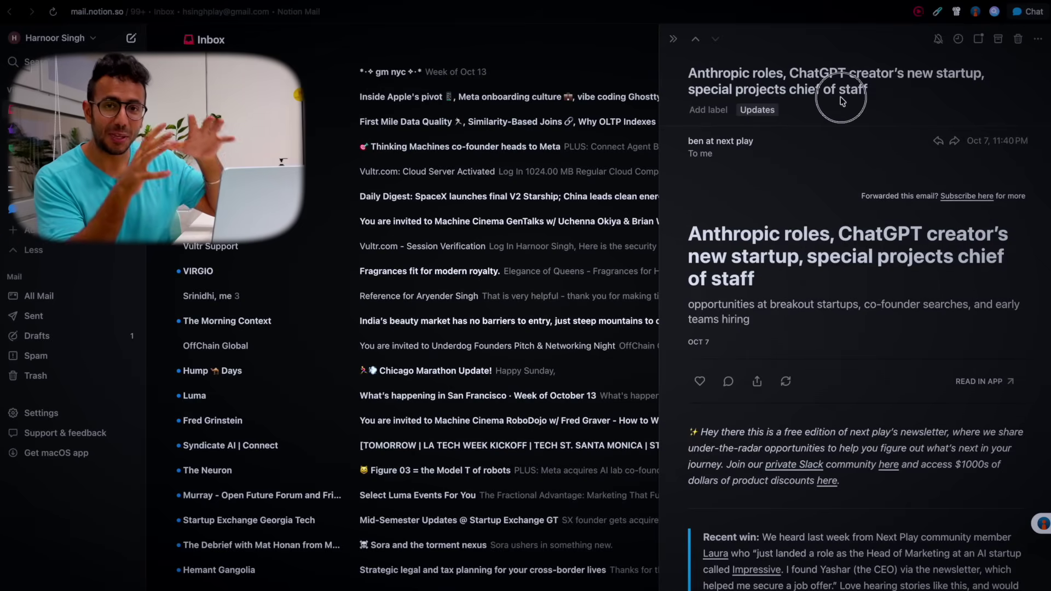
Read down the Next Play newsletter to its Early teams section listing Junction, Summation and Meroka
scroll(827, 237, down, 6)
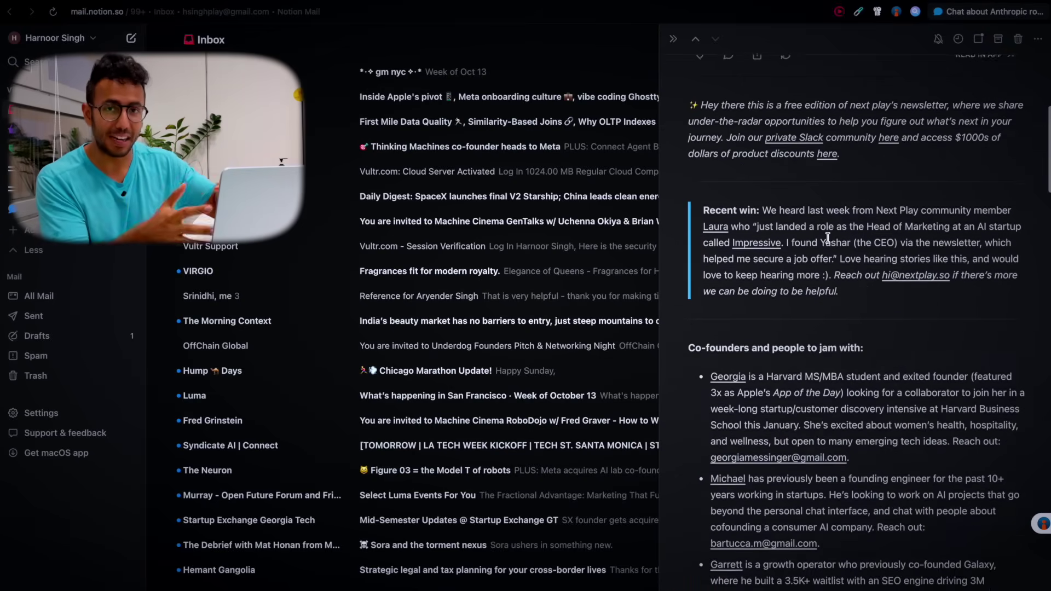
scroll(828, 238, down, 5)
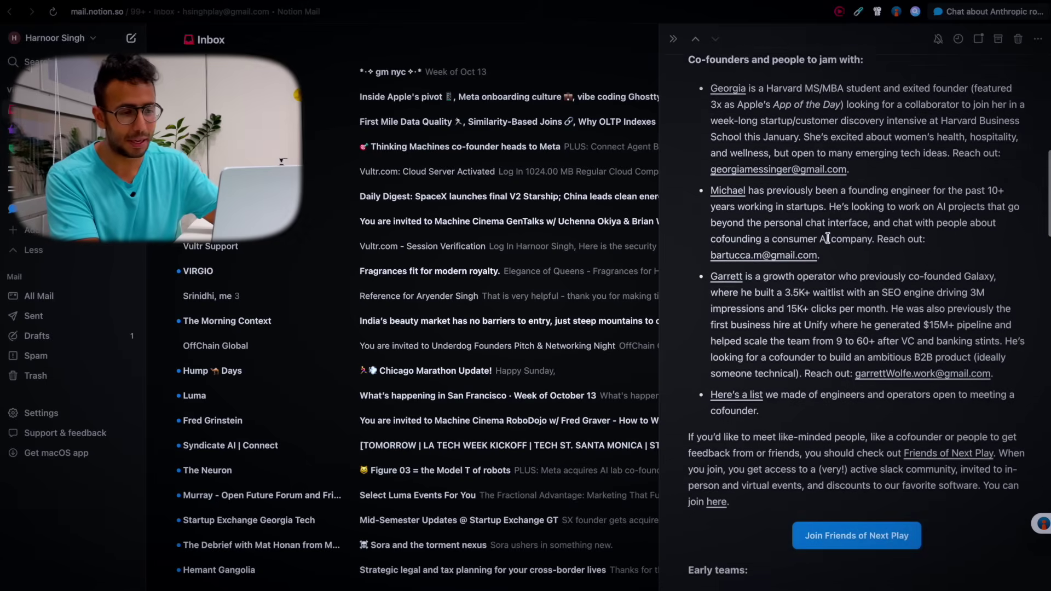
scroll(828, 238, down, 2)
scroll(827, 238, up, 1)
scroll(828, 238, down, 2)
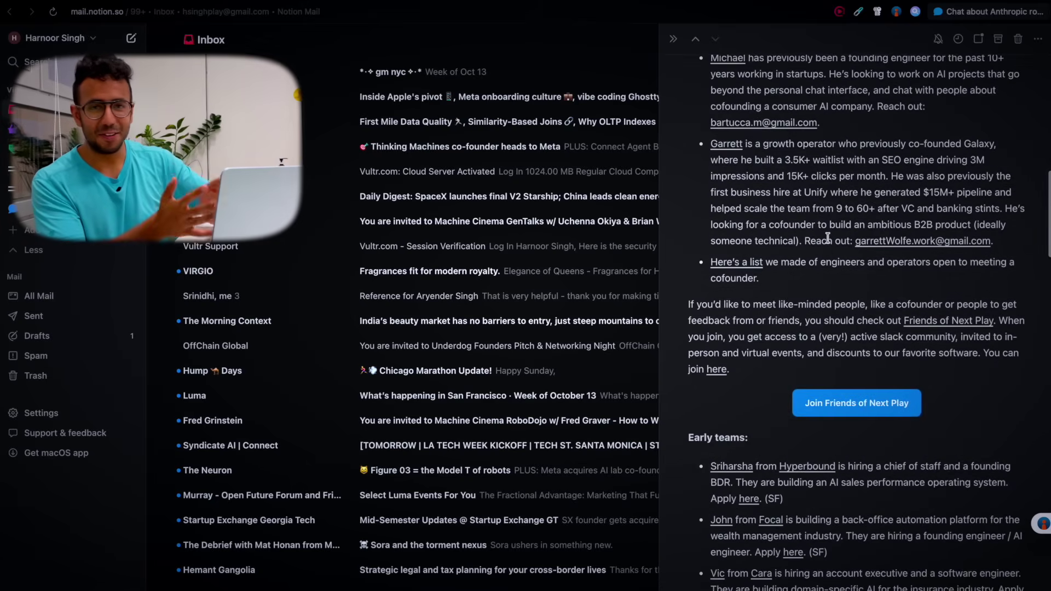
scroll(827, 238, down, 13)
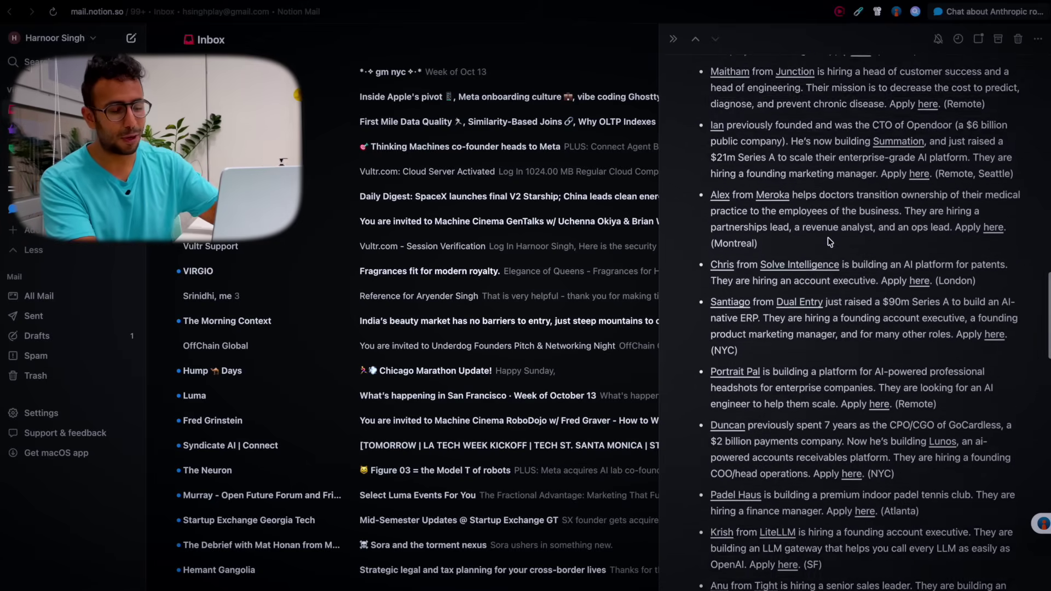
Scroll the Email Learnings table and highlight 'using this outreach' in the first row's Ideas or hooks
scroll(830, 242, down, 5)
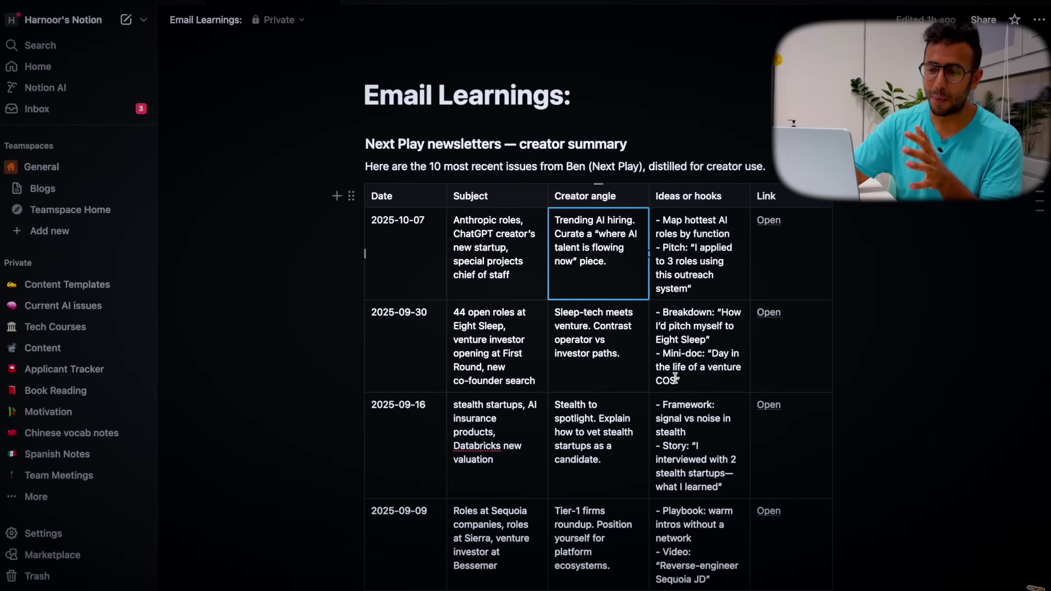
scroll(675, 378, down, 2)
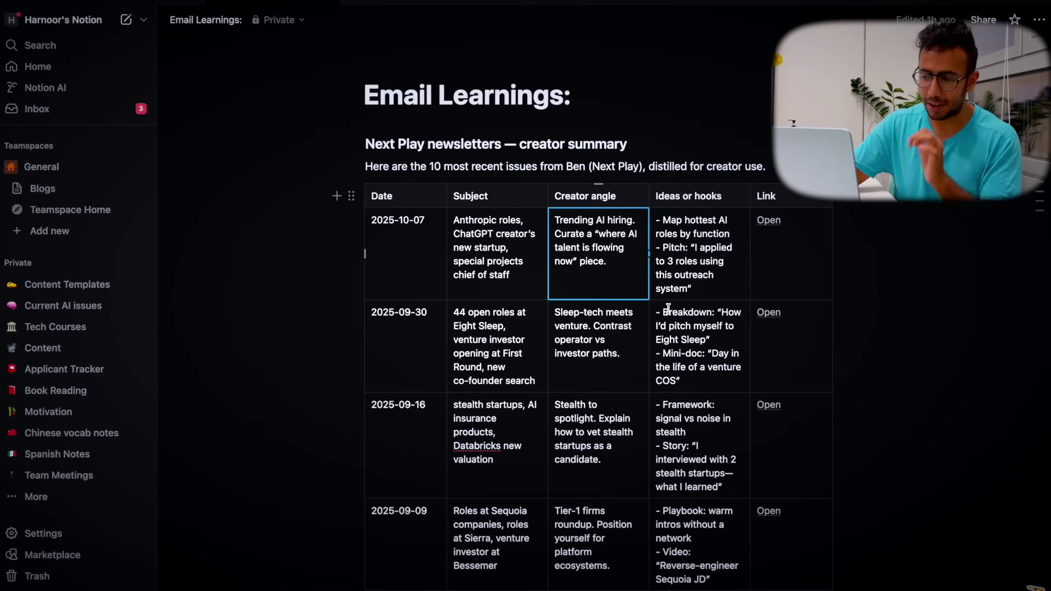
scroll(675, 378, down, 2)
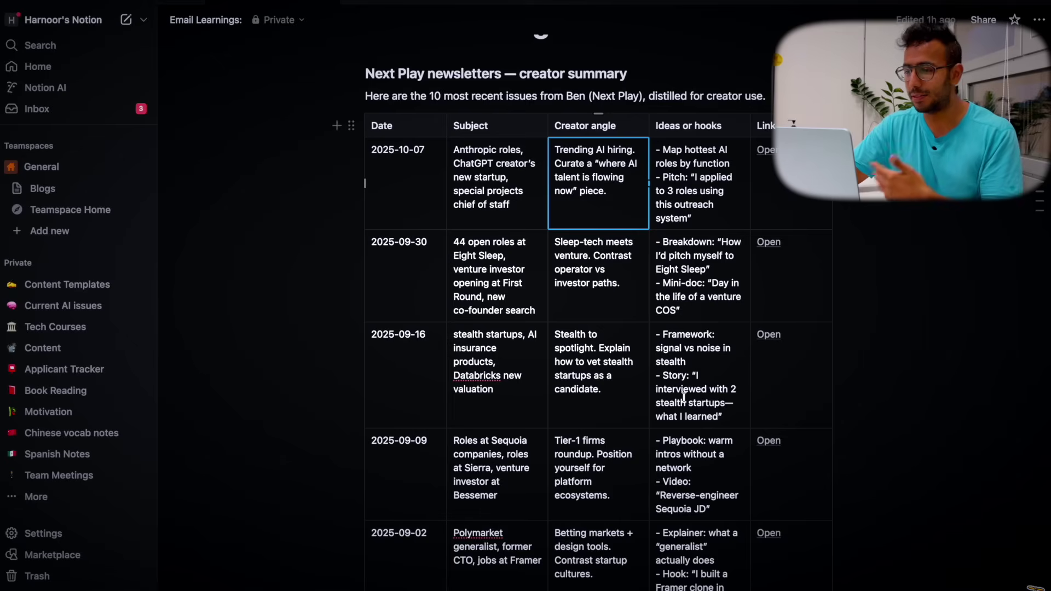
scroll(683, 396, down, 1)
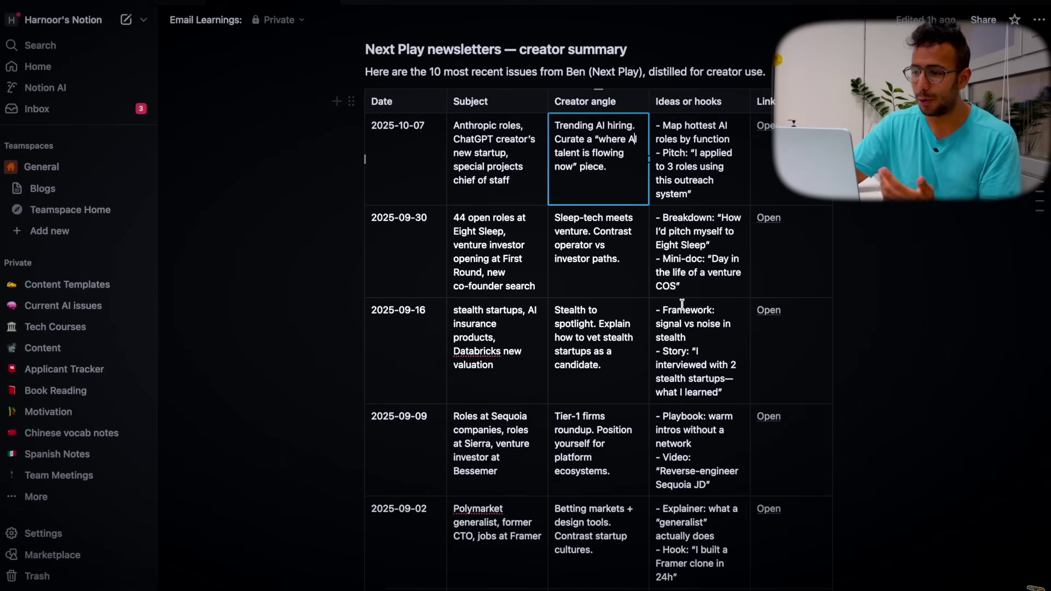
click(686, 125)
drag(700, 167, 714, 180)
scroll(709, 253, down, 1)
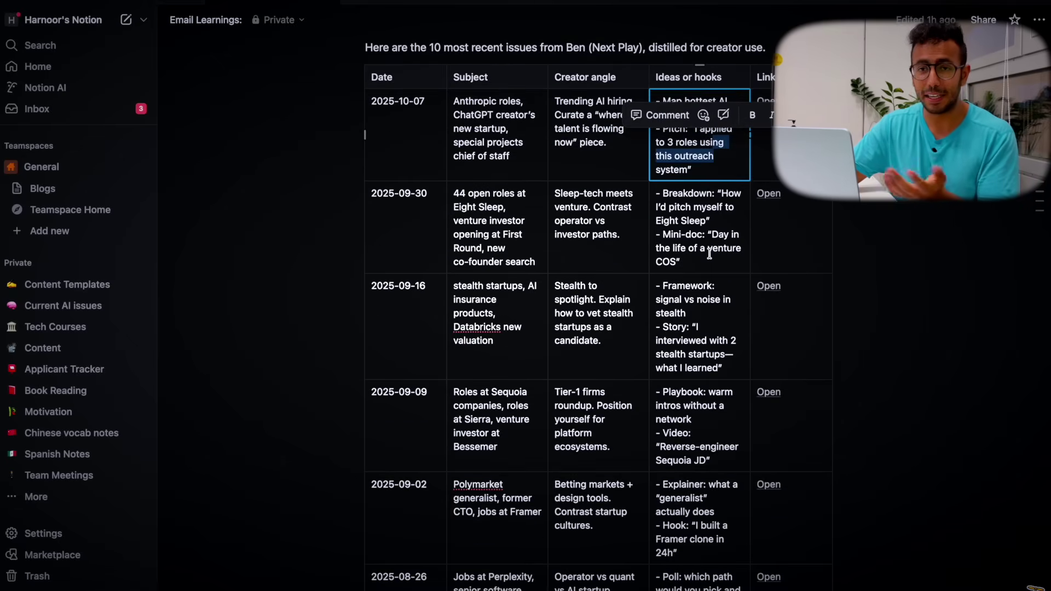
scroll(709, 253, down, 8)
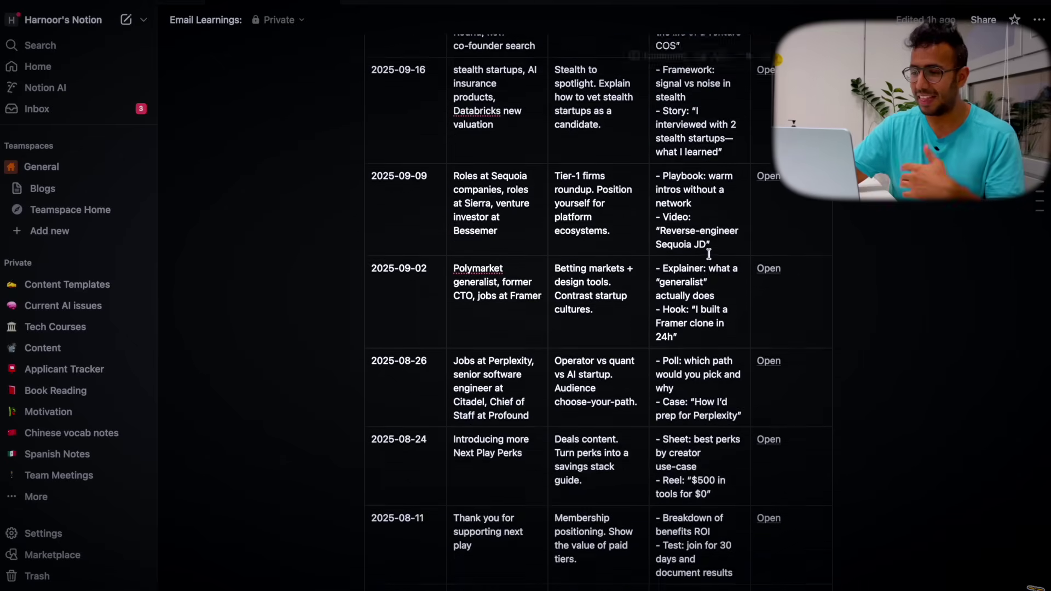
scroll(709, 254, down, 10)
scroll(544, 254, up, 3)
Open the Reel Script - AI Market flipped page and highlight its title 'Where AI Talent Is Flowing Now'
click(449, 176)
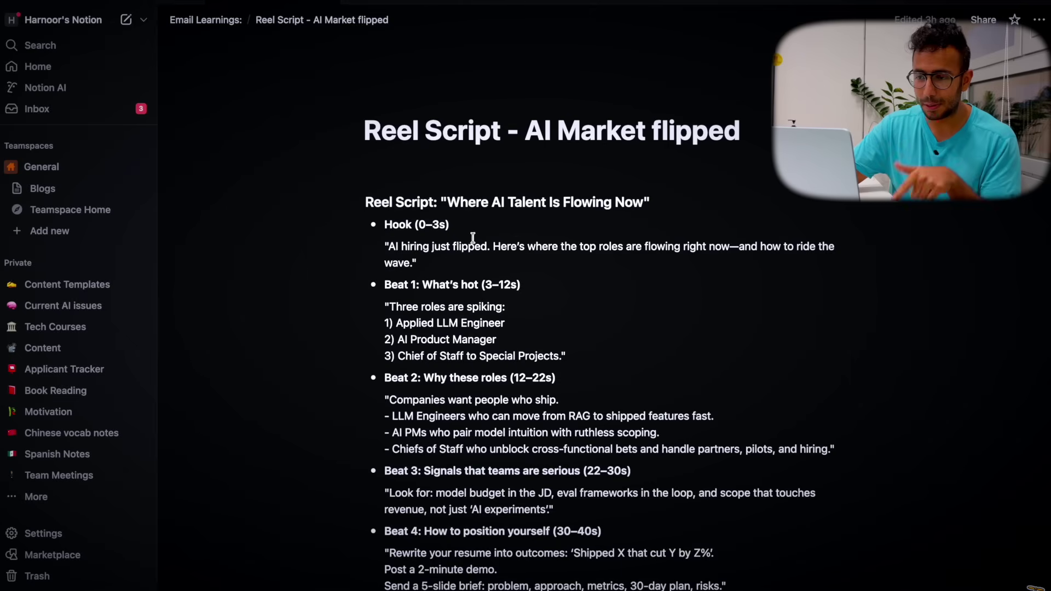
scroll(473, 237, down, 3)
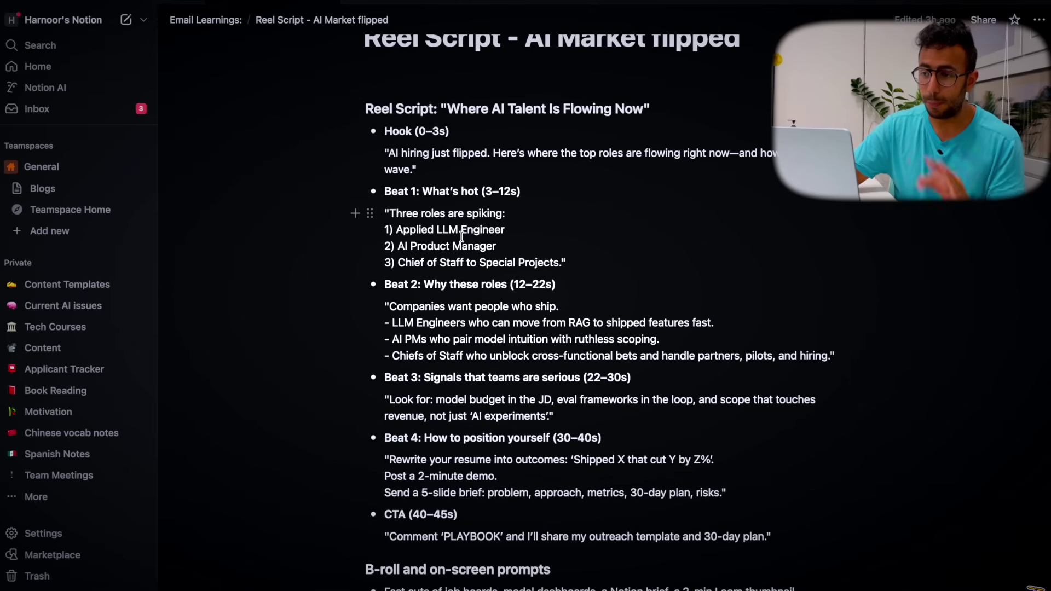
drag(447, 108, 642, 109)
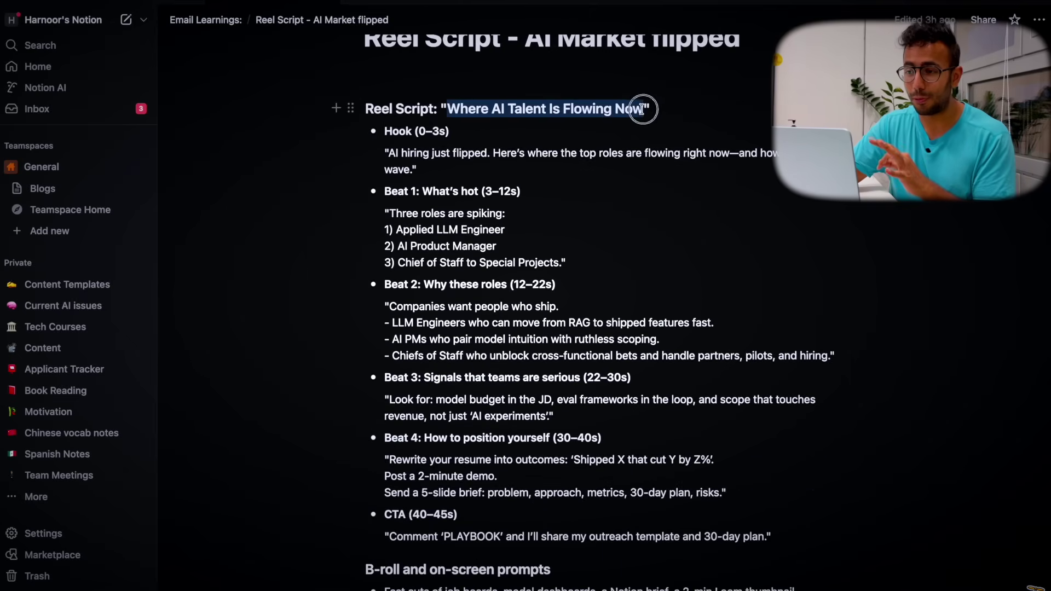
scroll(643, 109, up, 3)
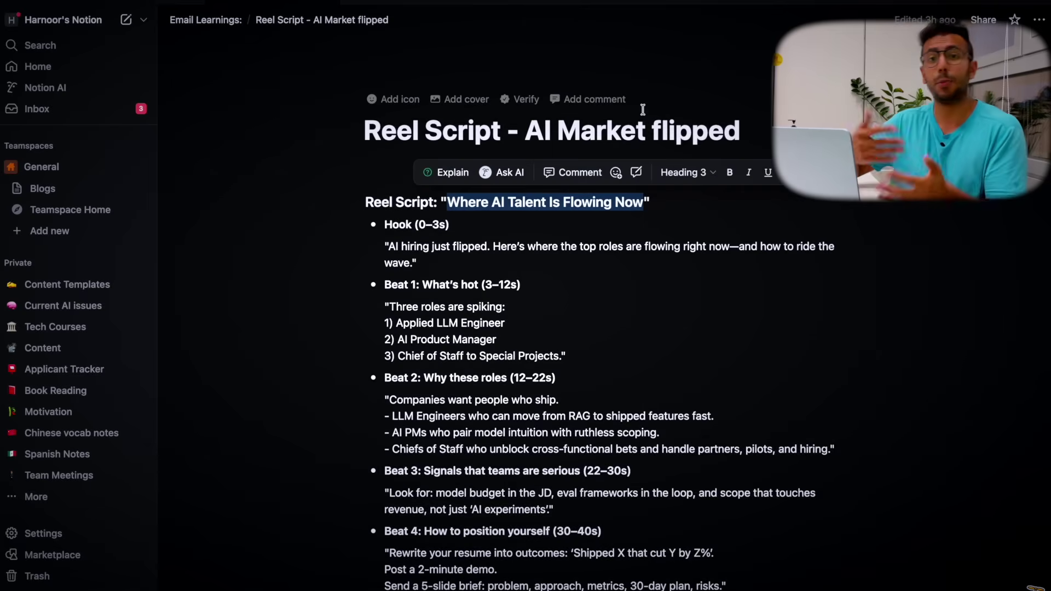
scroll(579, 416, down, 3)
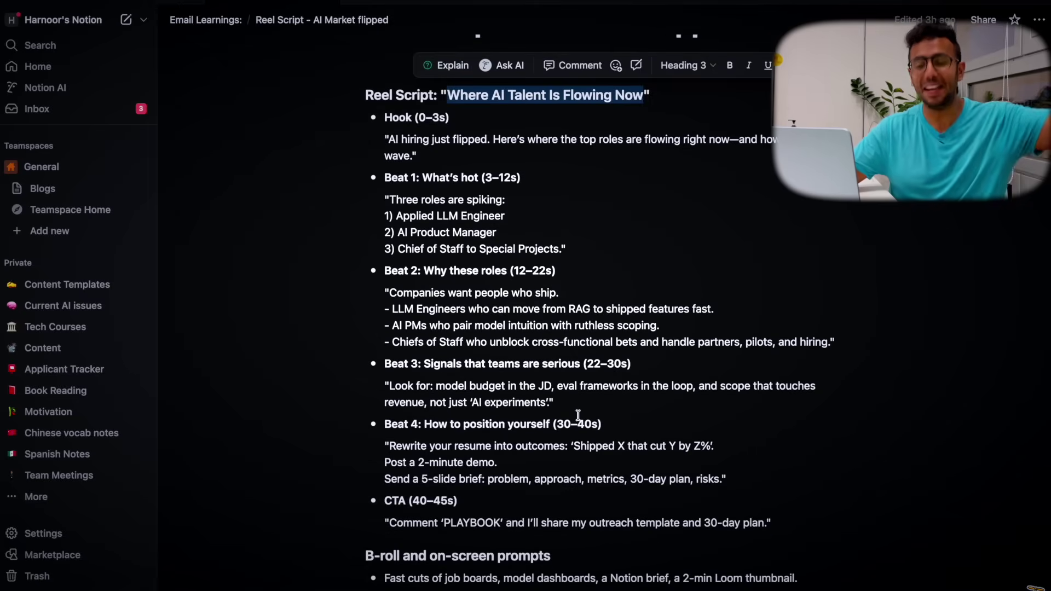
scroll(586, 512, down, 1)
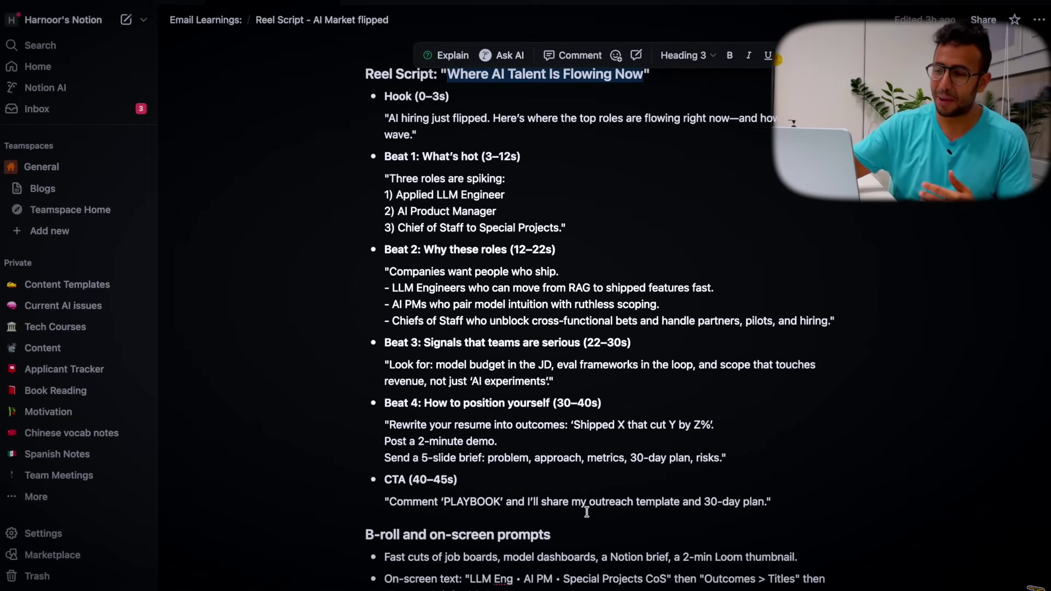
scroll(587, 511, up, 1)
Read the Next Play newsletter in Notion Mail down to its closing note and footer
drag(568, 581, 487, 251)
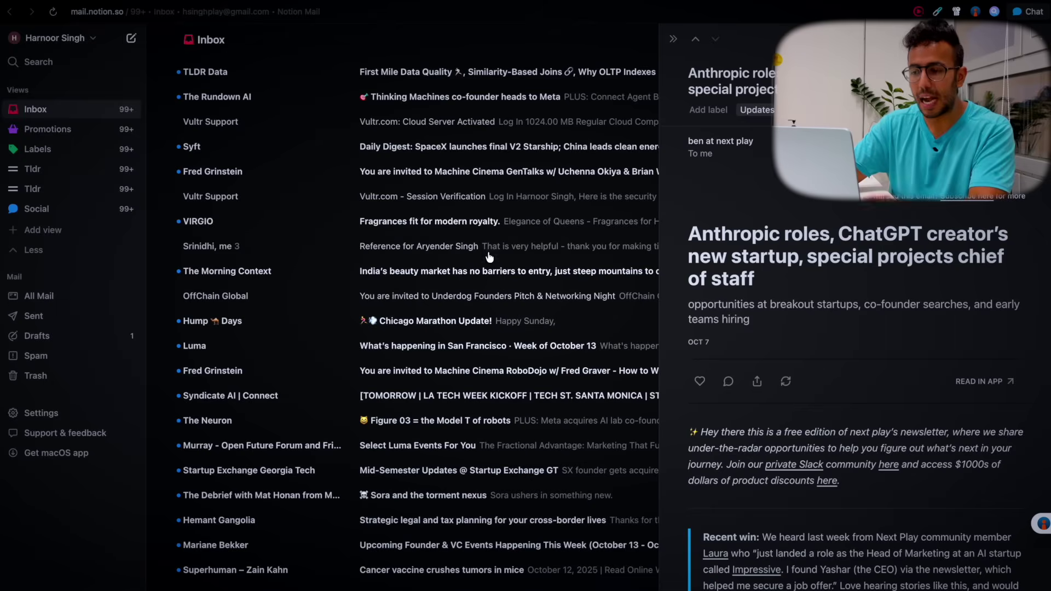
scroll(734, 432, down, 10)
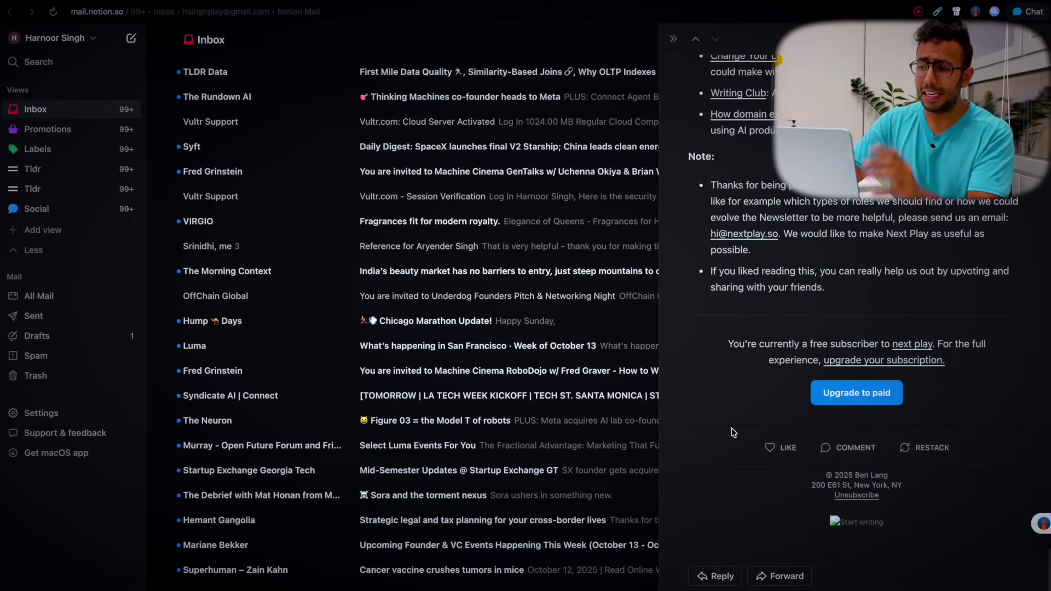
scroll(734, 432, up, 15)
scroll(732, 431, down, 15)
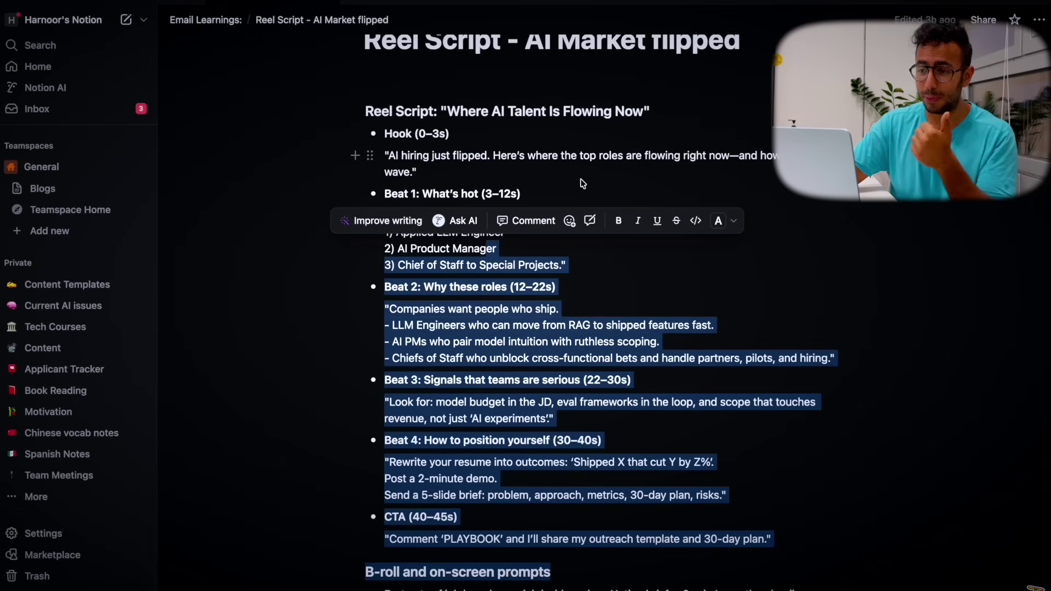
scroll(547, 186, up, 2)
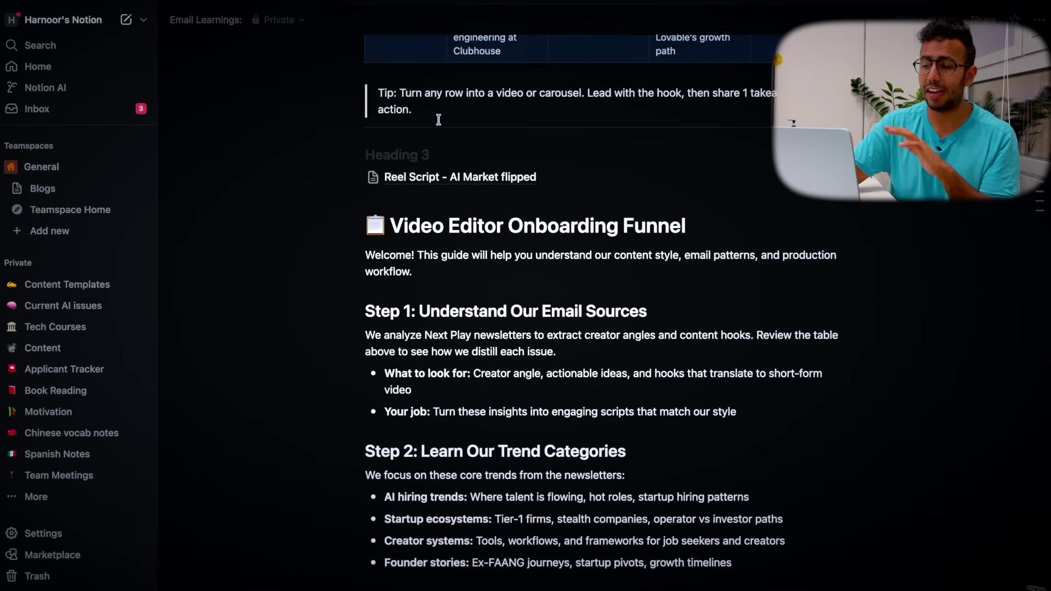
scroll(563, 485, up, 15)
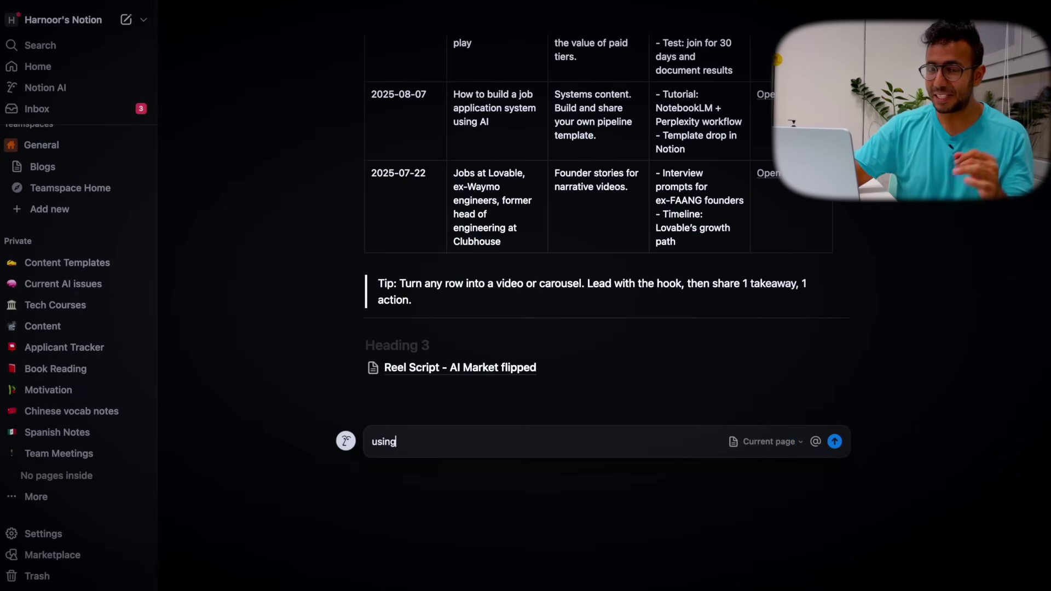
text(@con)
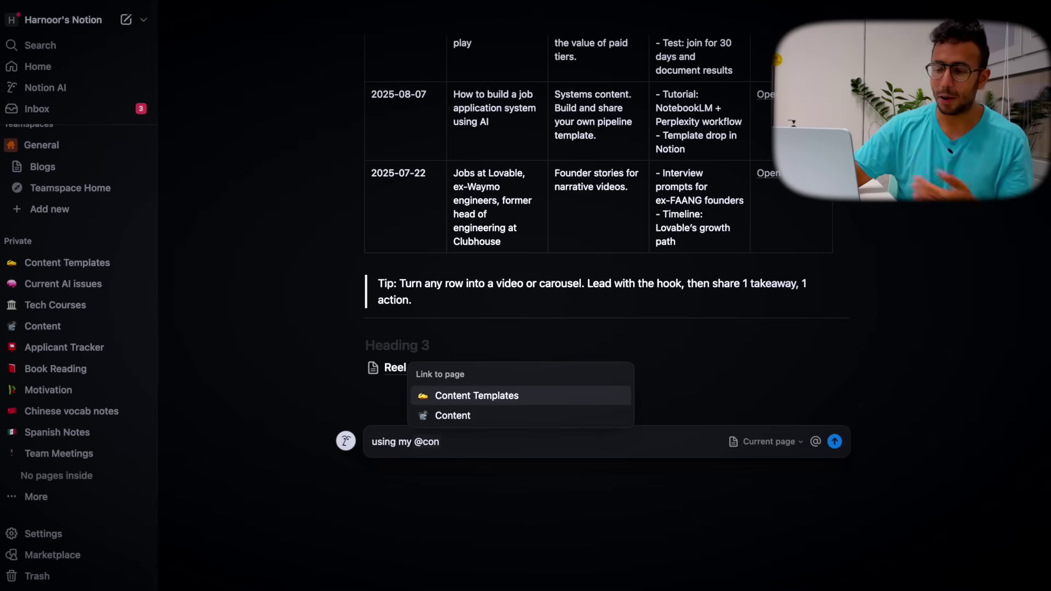
key(Down)
key(Return)
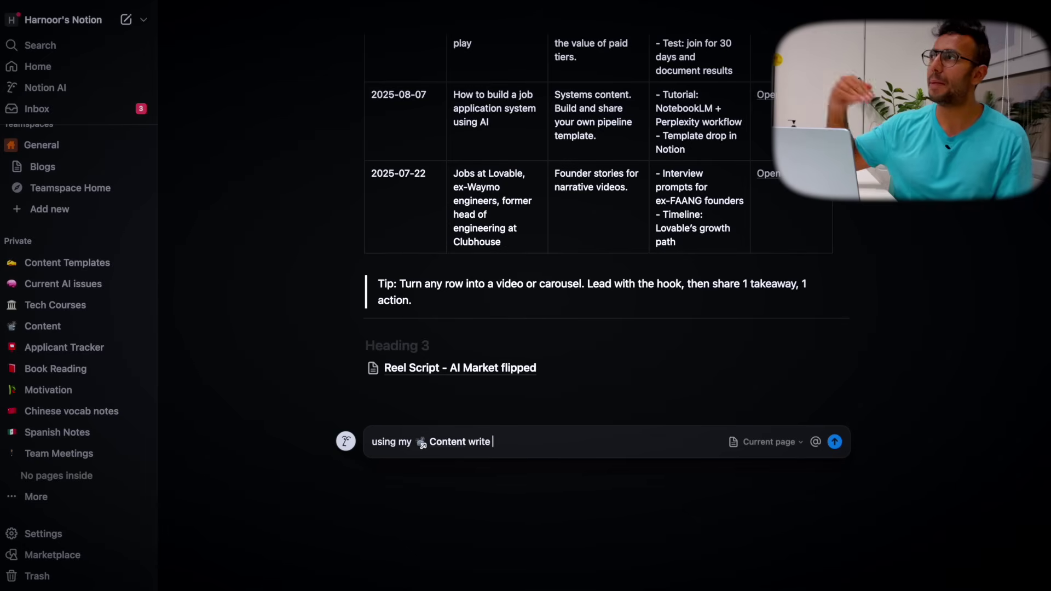
text(write a contewnt writer onboarding guide with correct lin)
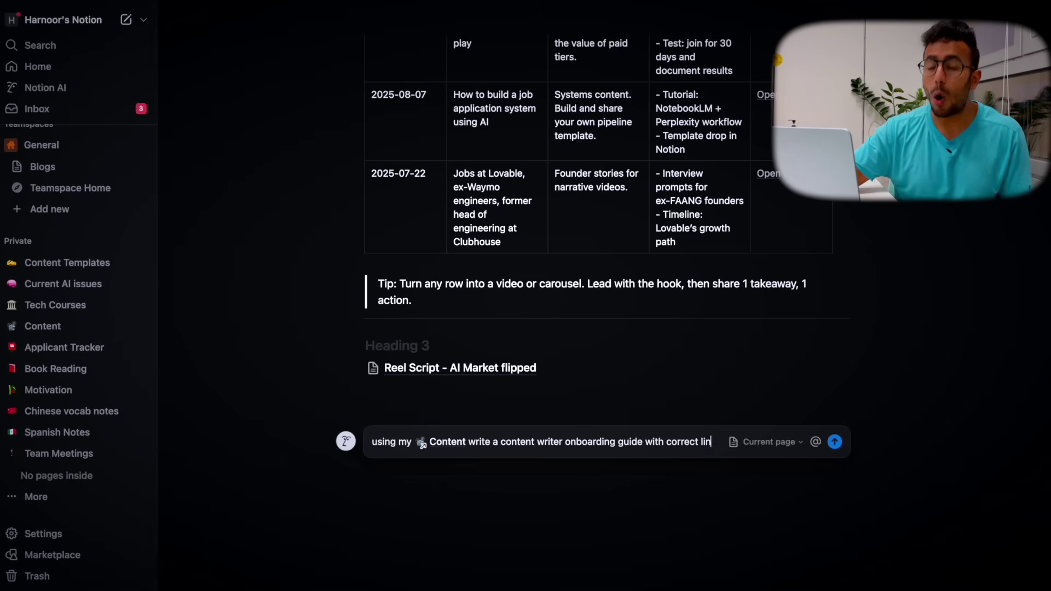
text(ks to examples)
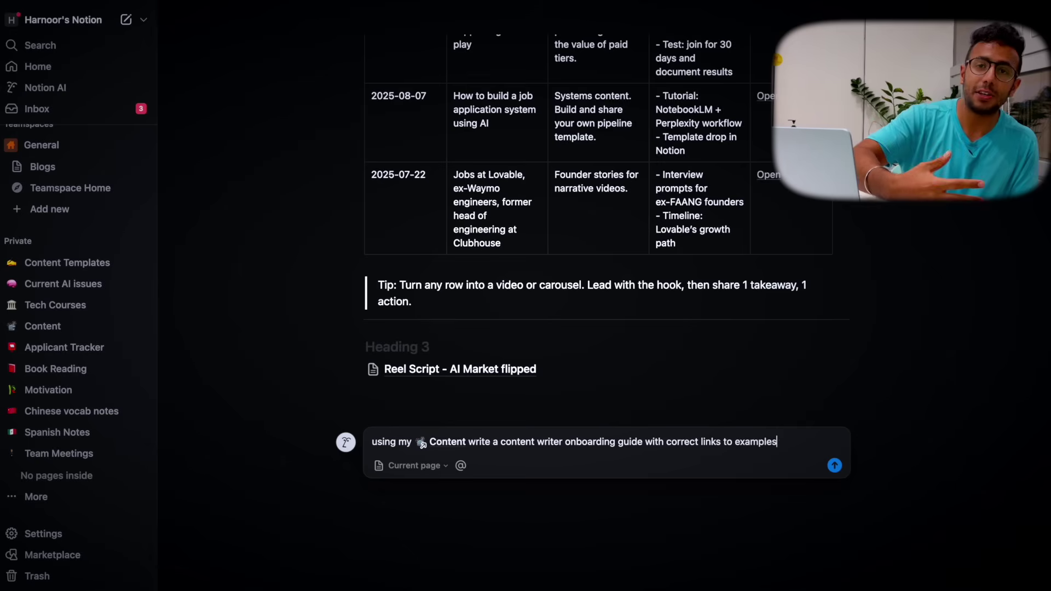
text(content)
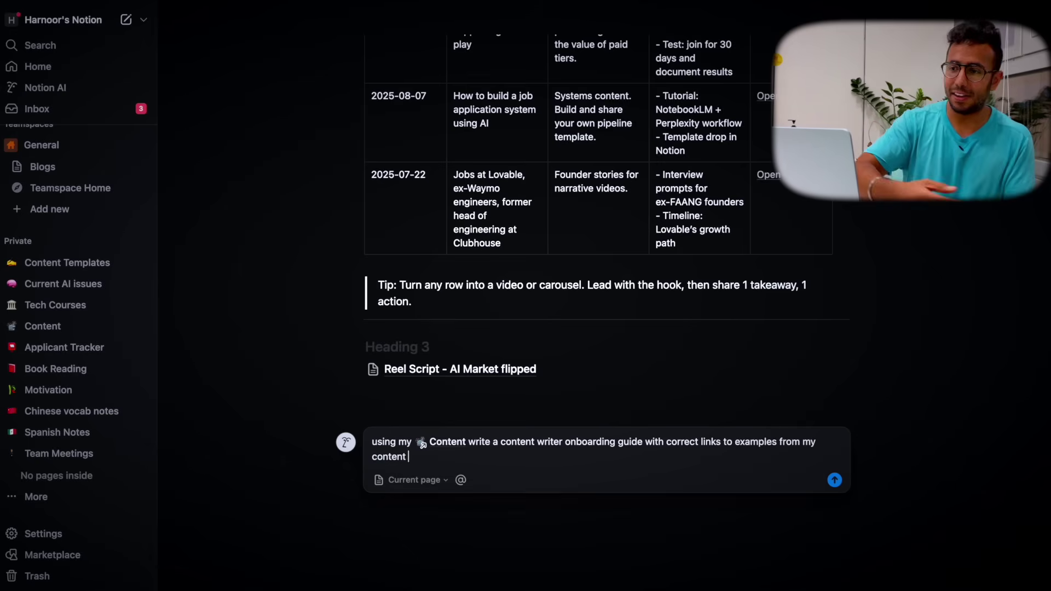
key(Return)
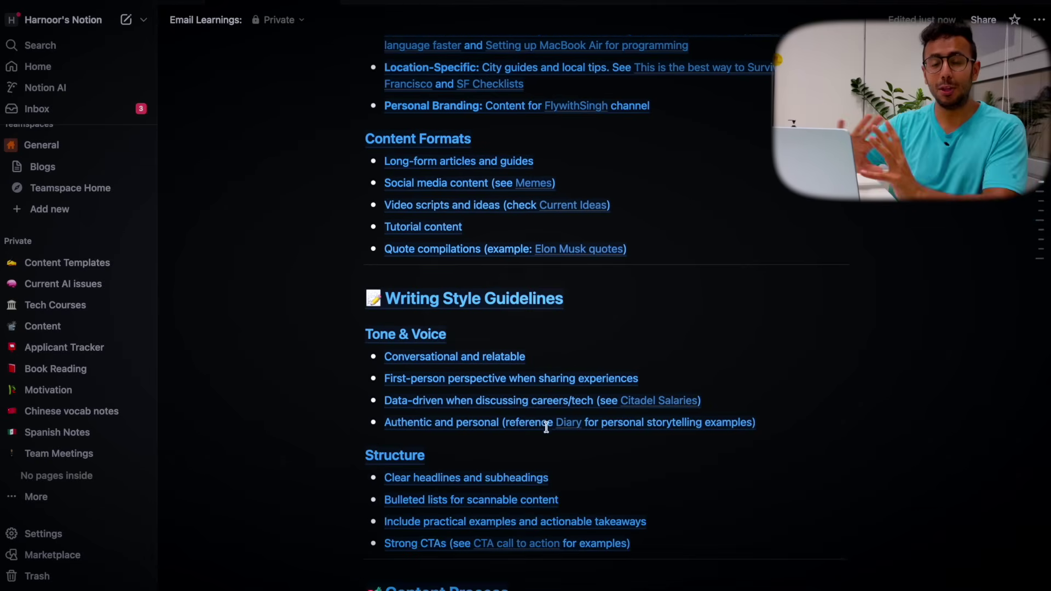
Review the guide's Content Process, Quality Checklist, Required Reading, Collaboration and Pro Tips sections
scroll(546, 427, down, 5)
scroll(553, 354, down, 1)
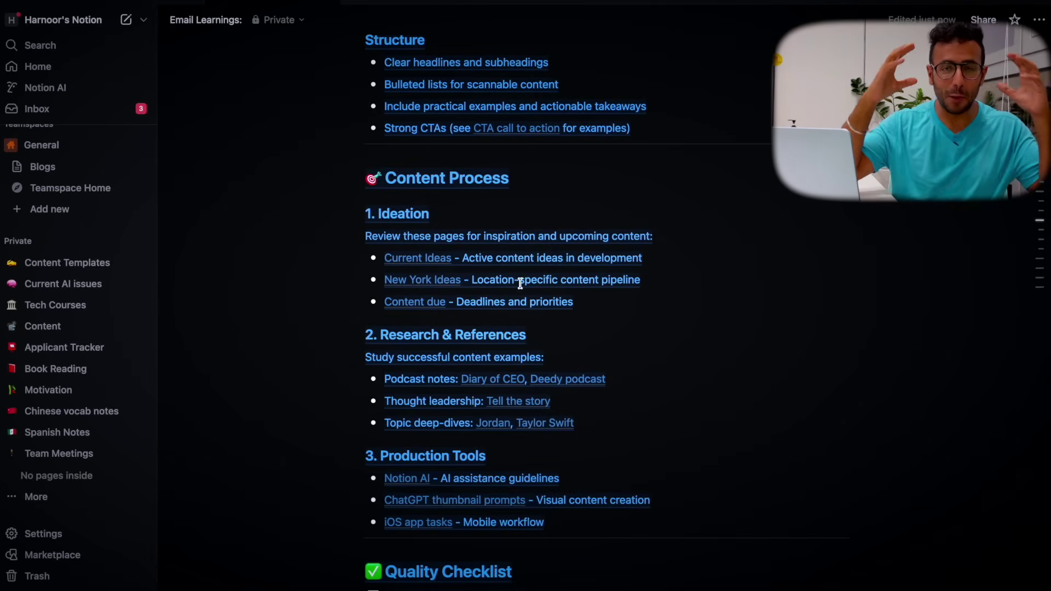
scroll(520, 283, down, 6)
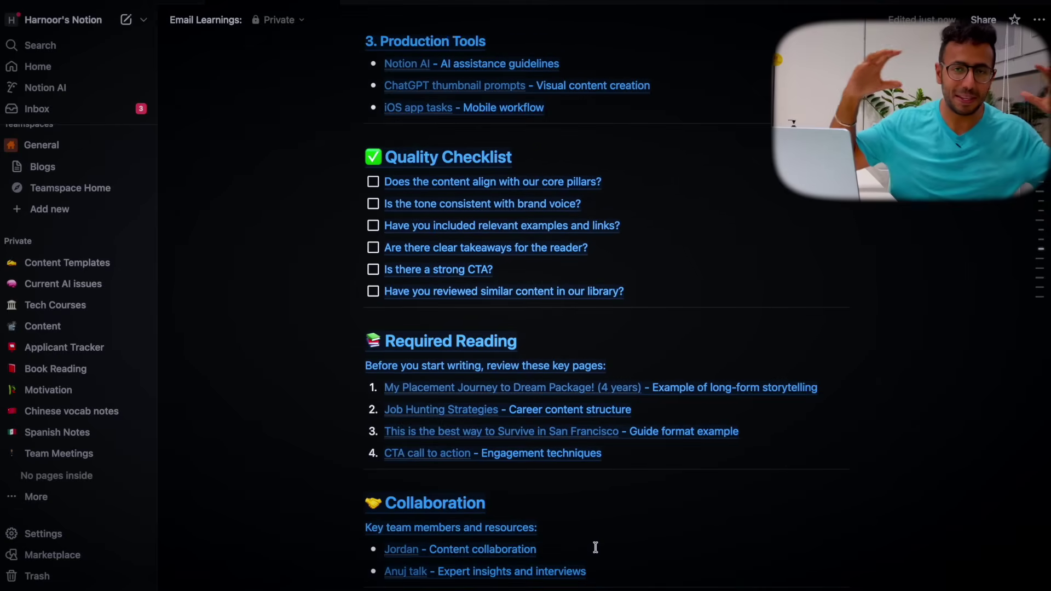
scroll(595, 547, down, 2)
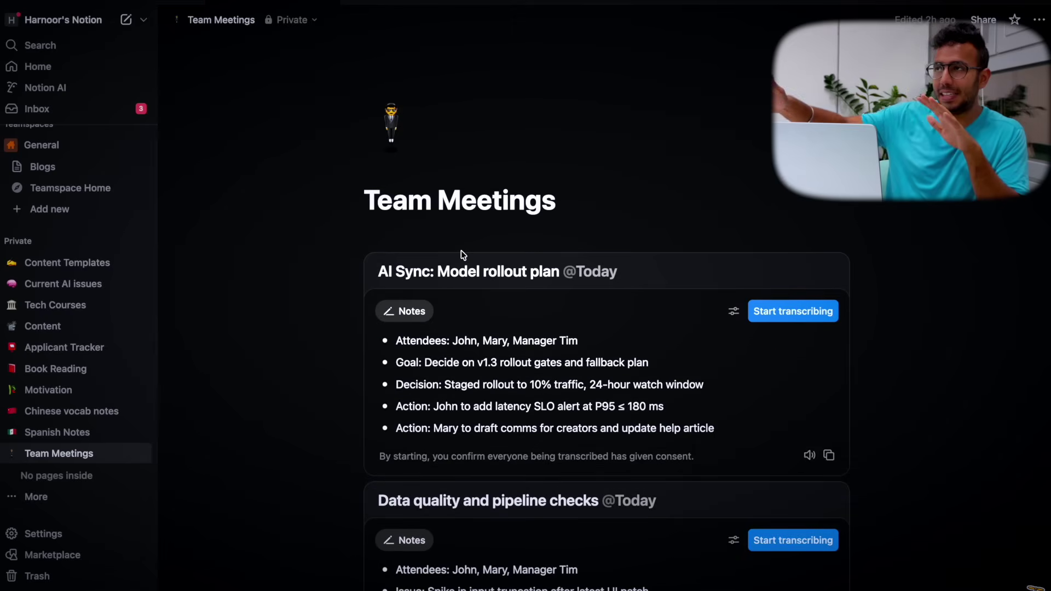
Select all the Team Meetings notes and start asking Notion AI to create a table from them
scroll(462, 254, down, 2)
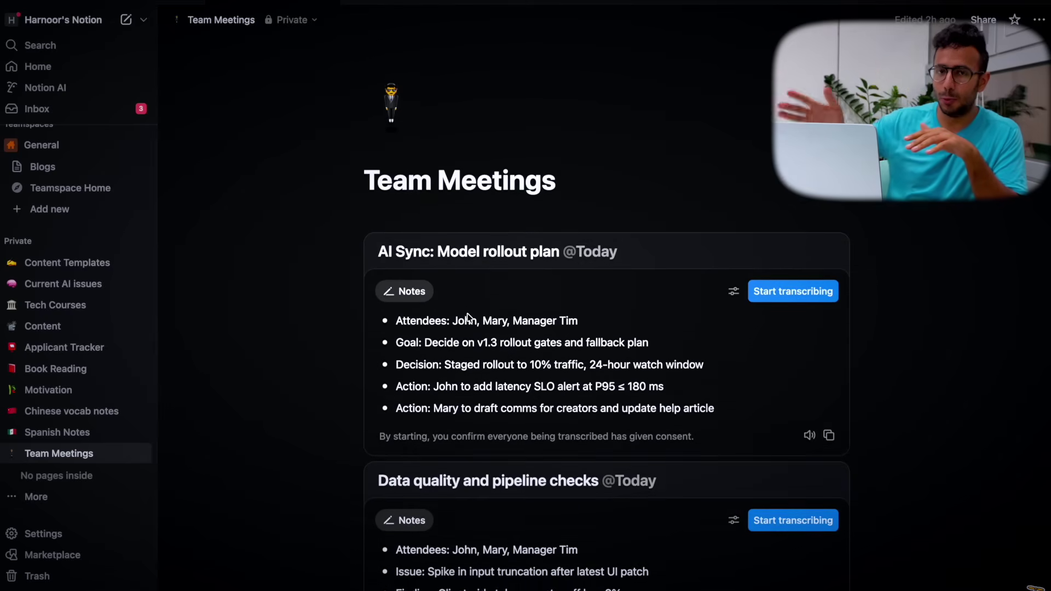
scroll(469, 316, down, 12)
scroll(469, 317, up, 13)
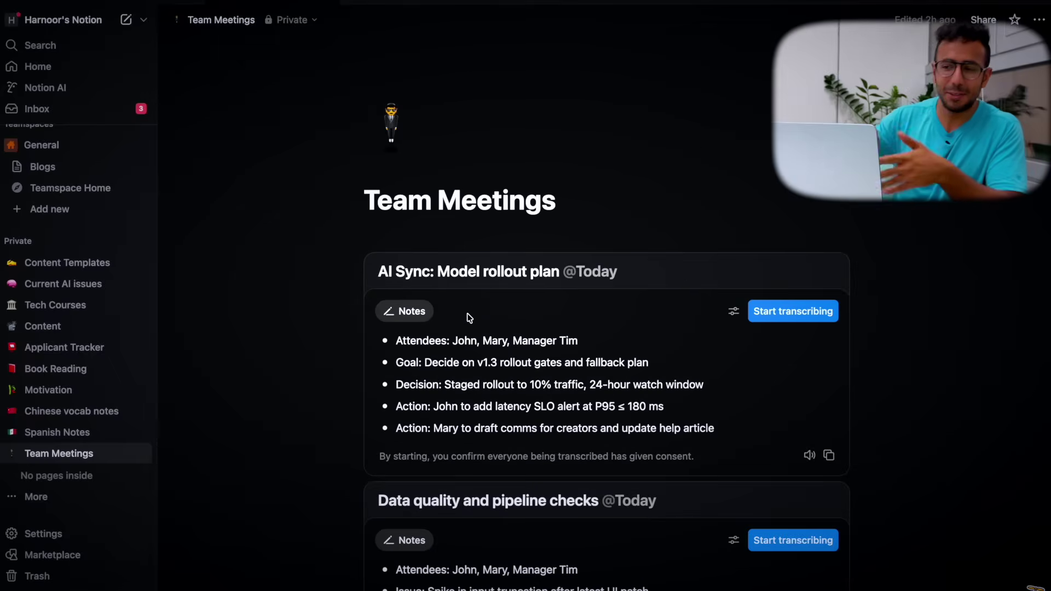
click(488, 236)
key(ctrl+a)
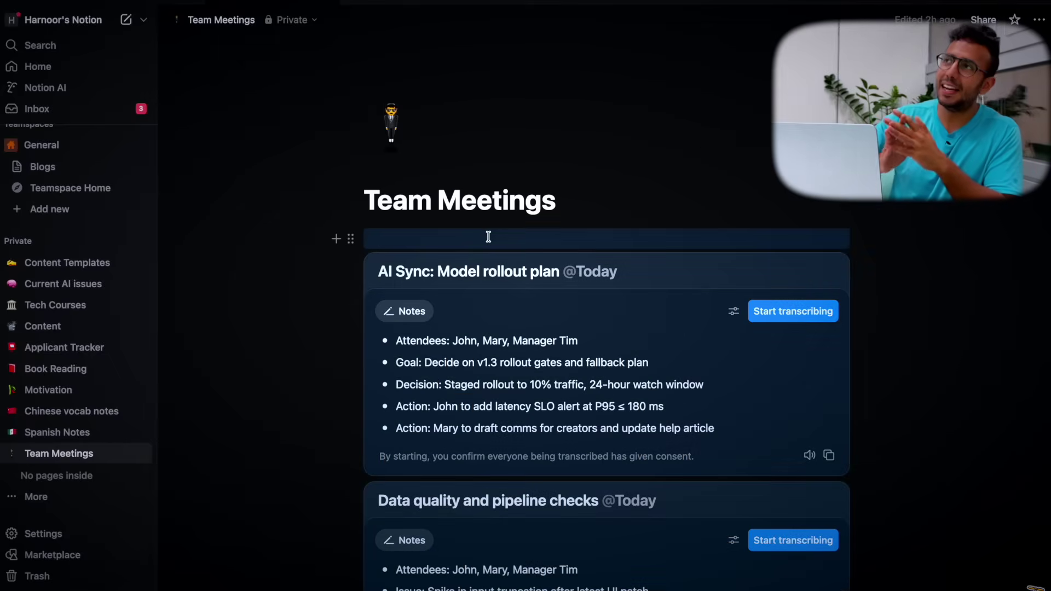
key(ctrl+j)
text(create table while delegating each task)
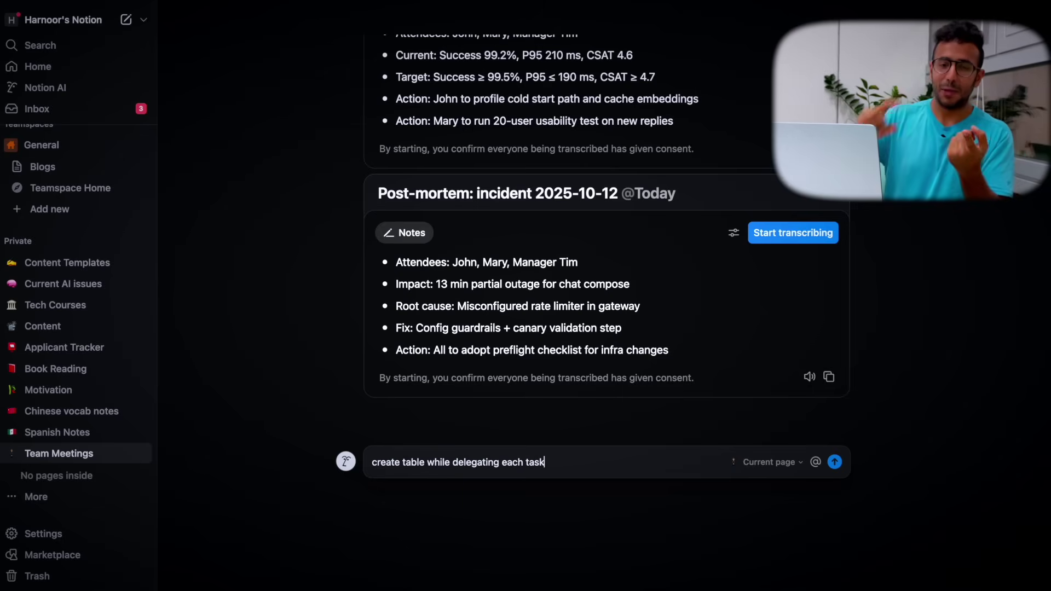
Submit the prompt 'create table while delegating each task to people discussed'
text(to people di)
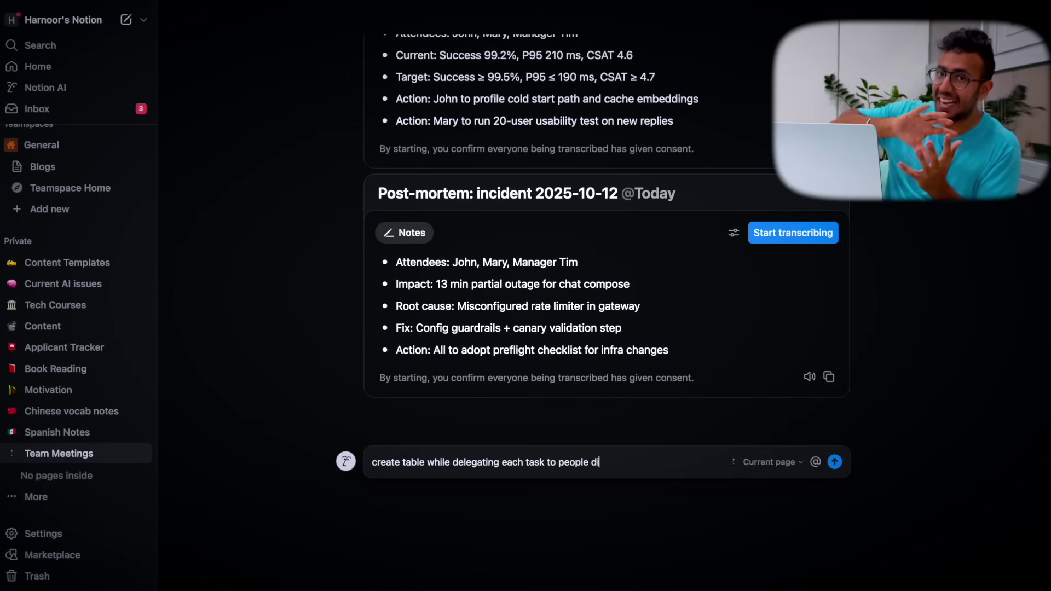
text(scussed)
key(Return)
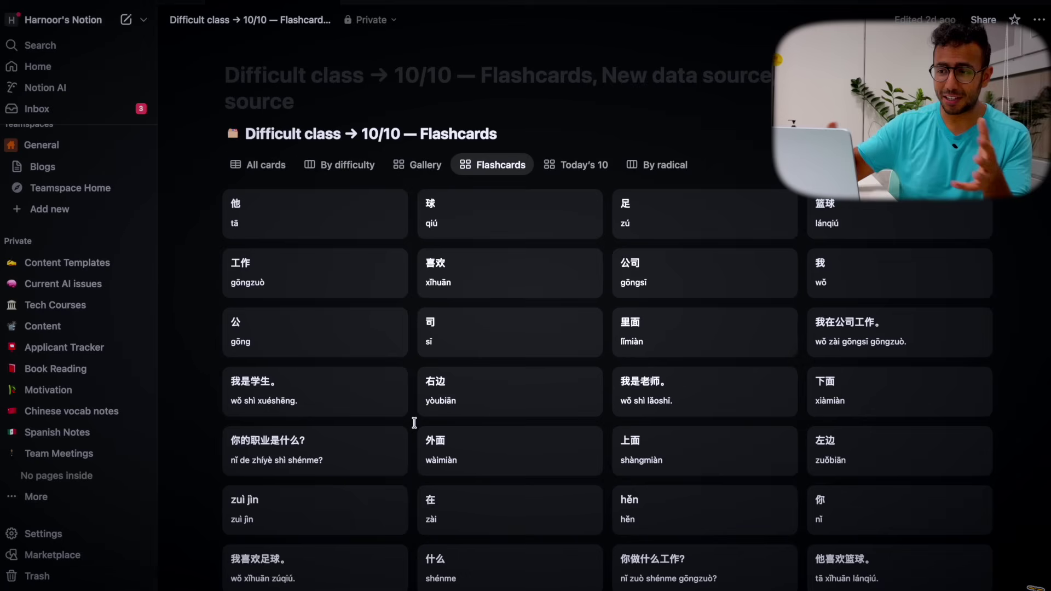
Preview the flashcards in the Gallery, Flashcards, Today's 10 and By difficulty views
click(419, 165)
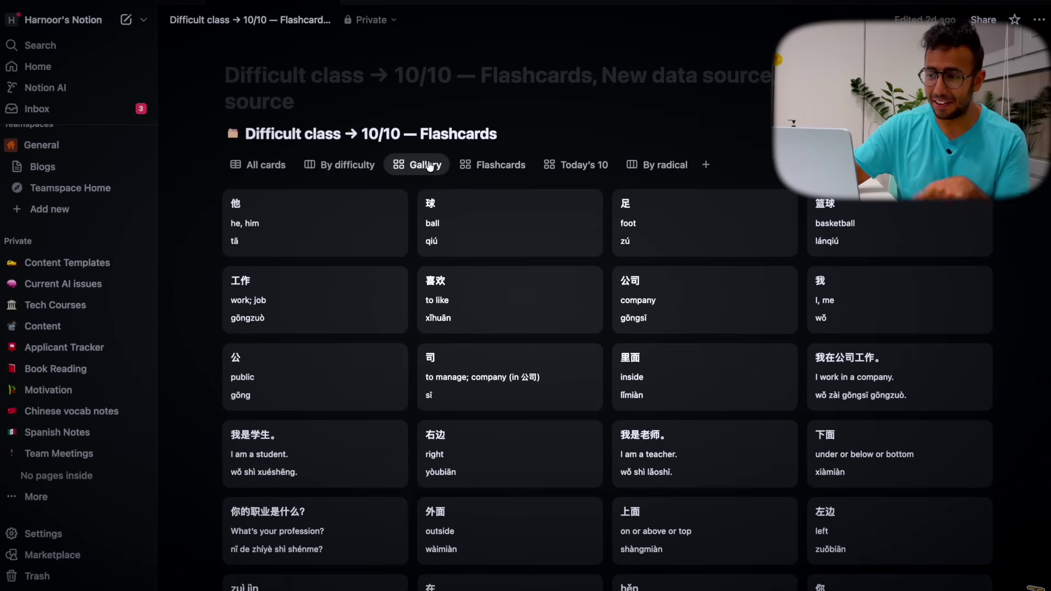
click(477, 174)
click(583, 167)
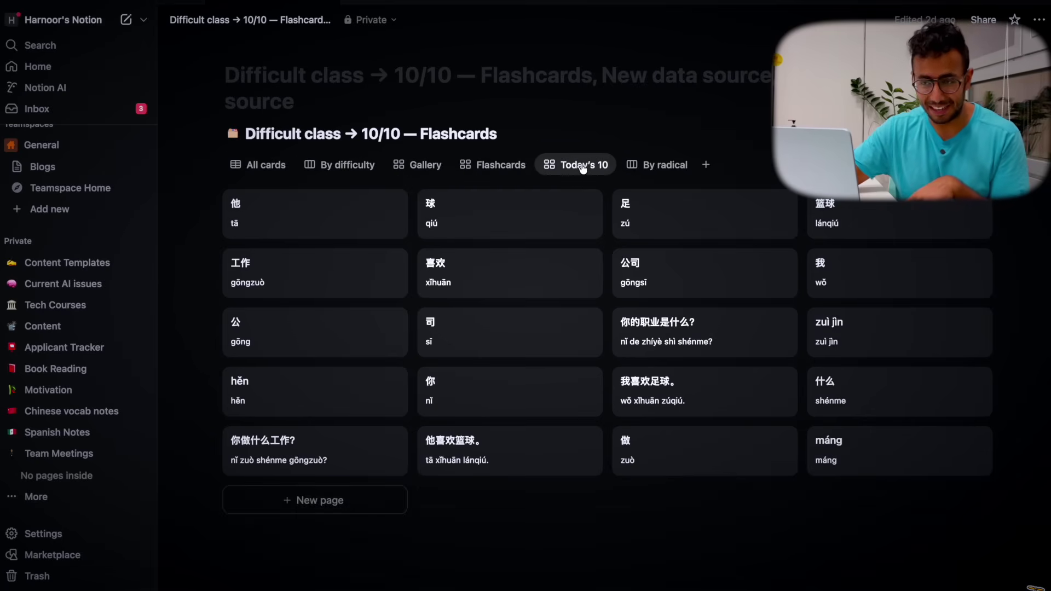
click(350, 168)
scroll(417, 313, down, 2)
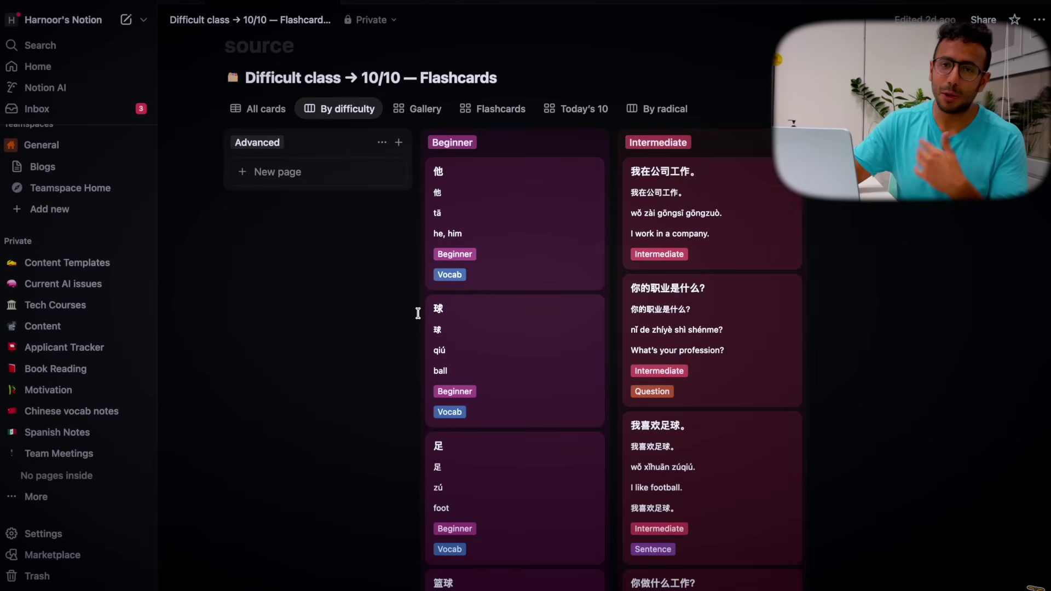
scroll(417, 313, down, 4)
scroll(417, 313, up, 6)
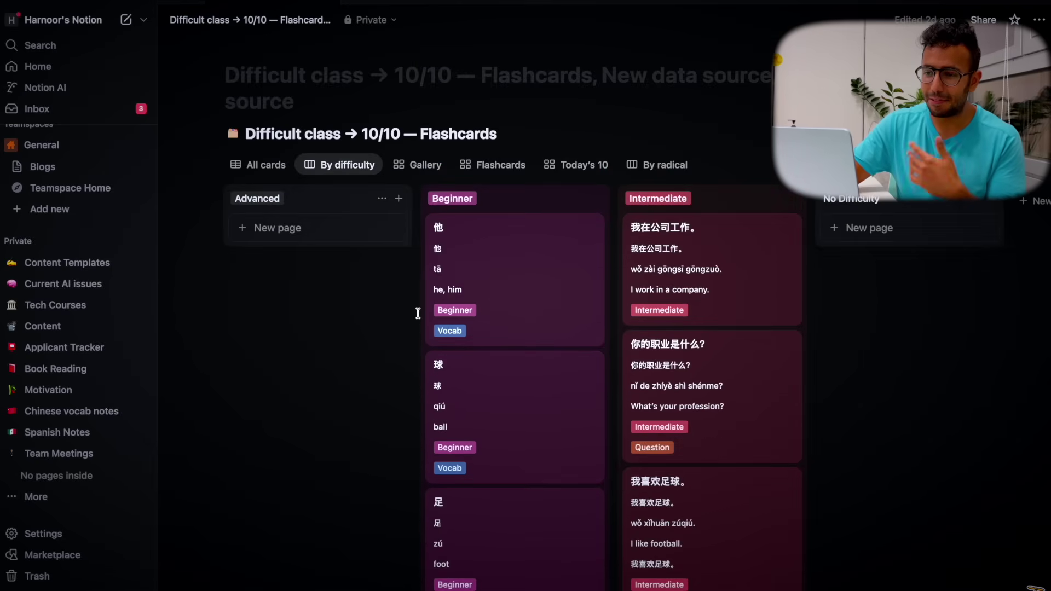
Switch to the All cards table and scroll through every term's Hanzi, Pinyin, meaning and difficulty
click(283, 168)
scroll(423, 405, down, 4)
scroll(423, 404, down, 3)
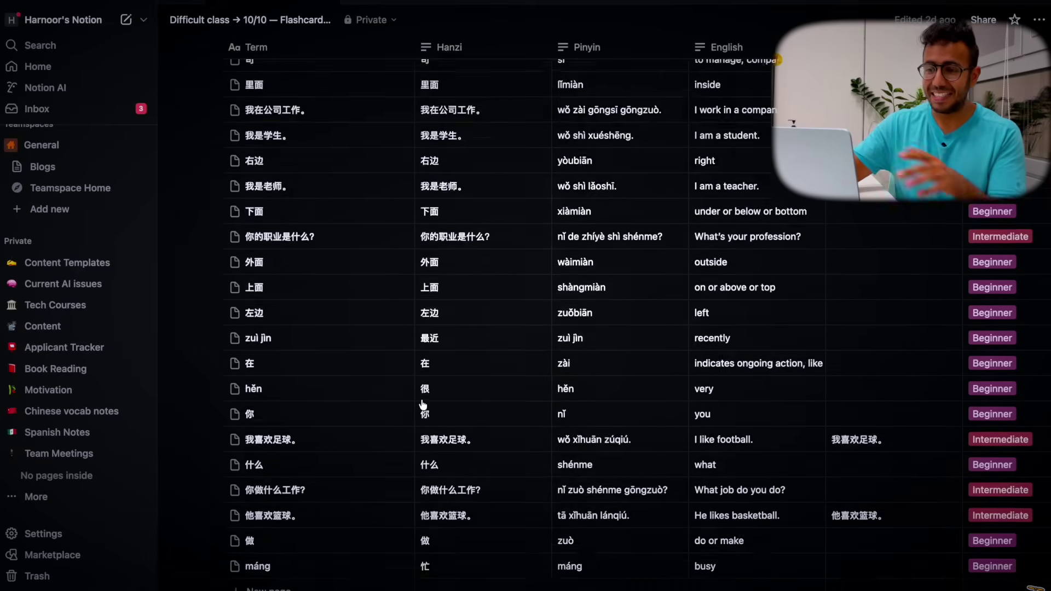
scroll(423, 405, up, 8)
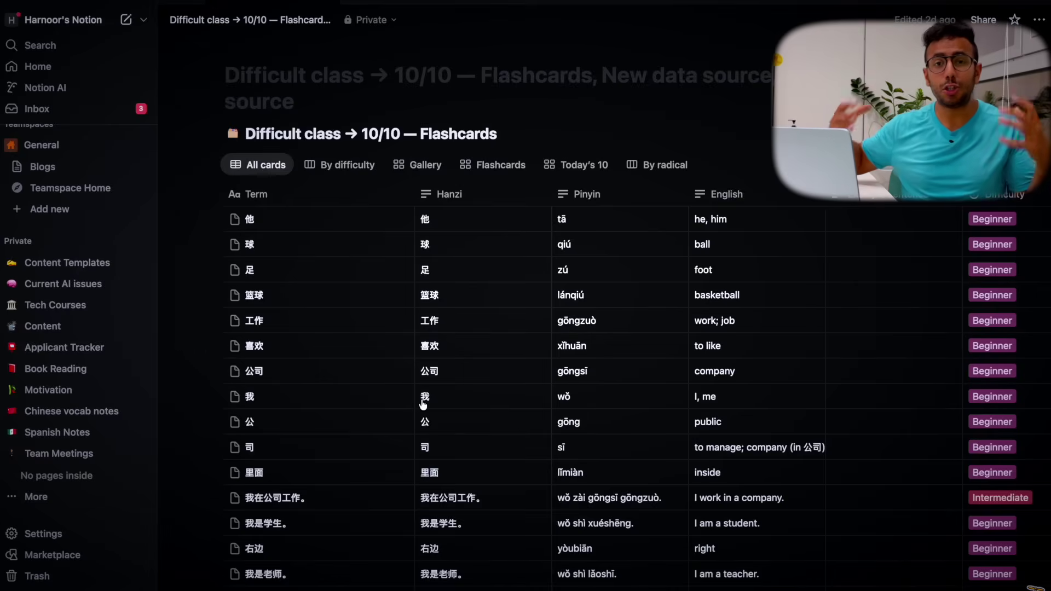